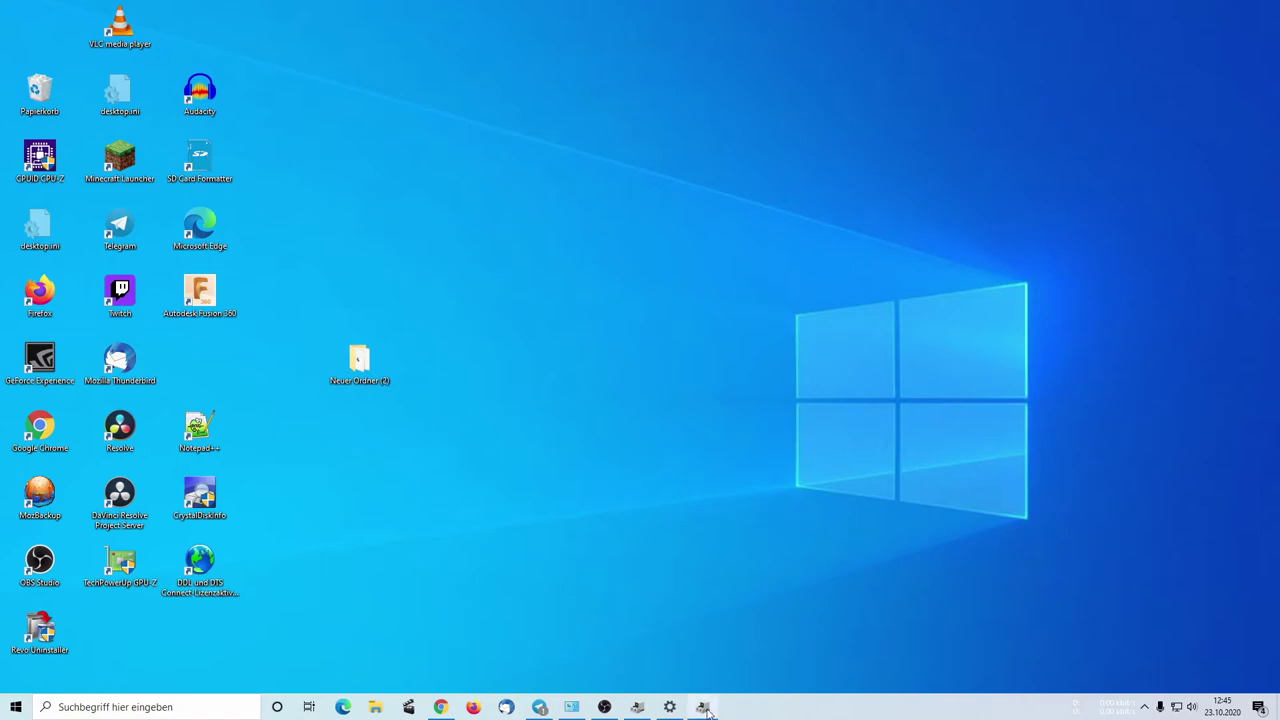
# Check the Windows edition, version and build in the system Info settings
pyautogui.click(670, 707)
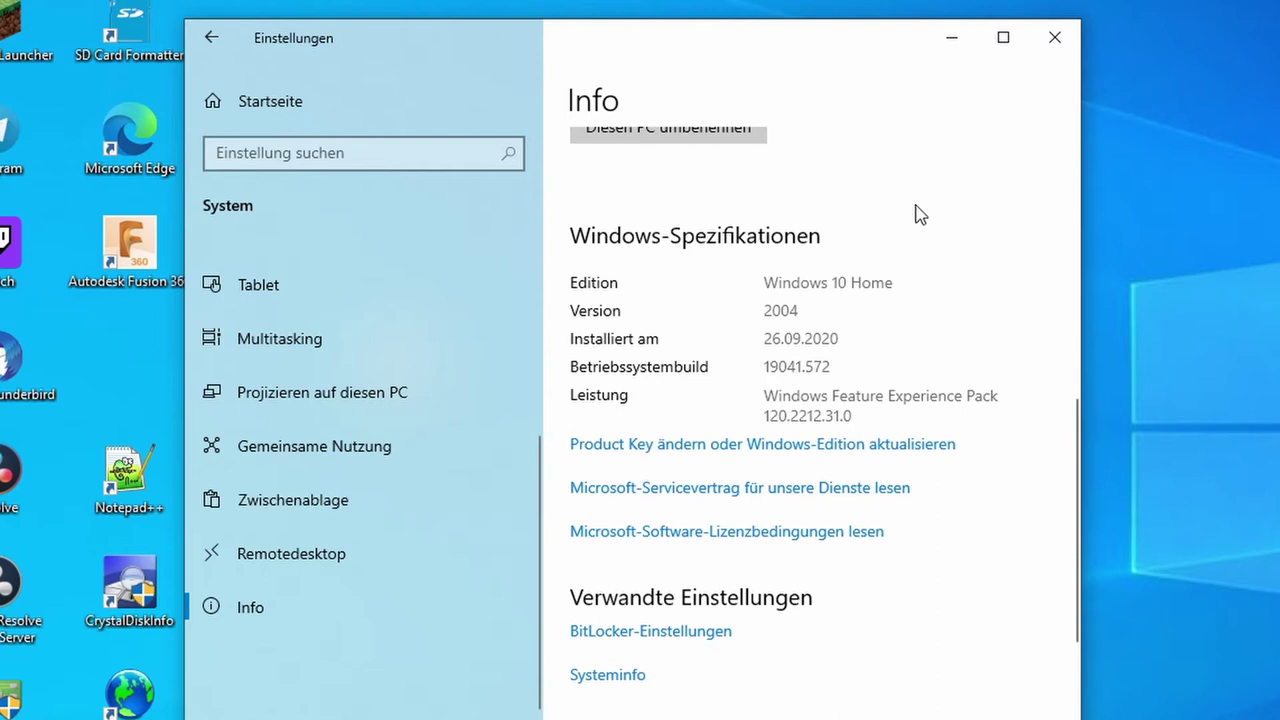
pyautogui.click(953, 40)
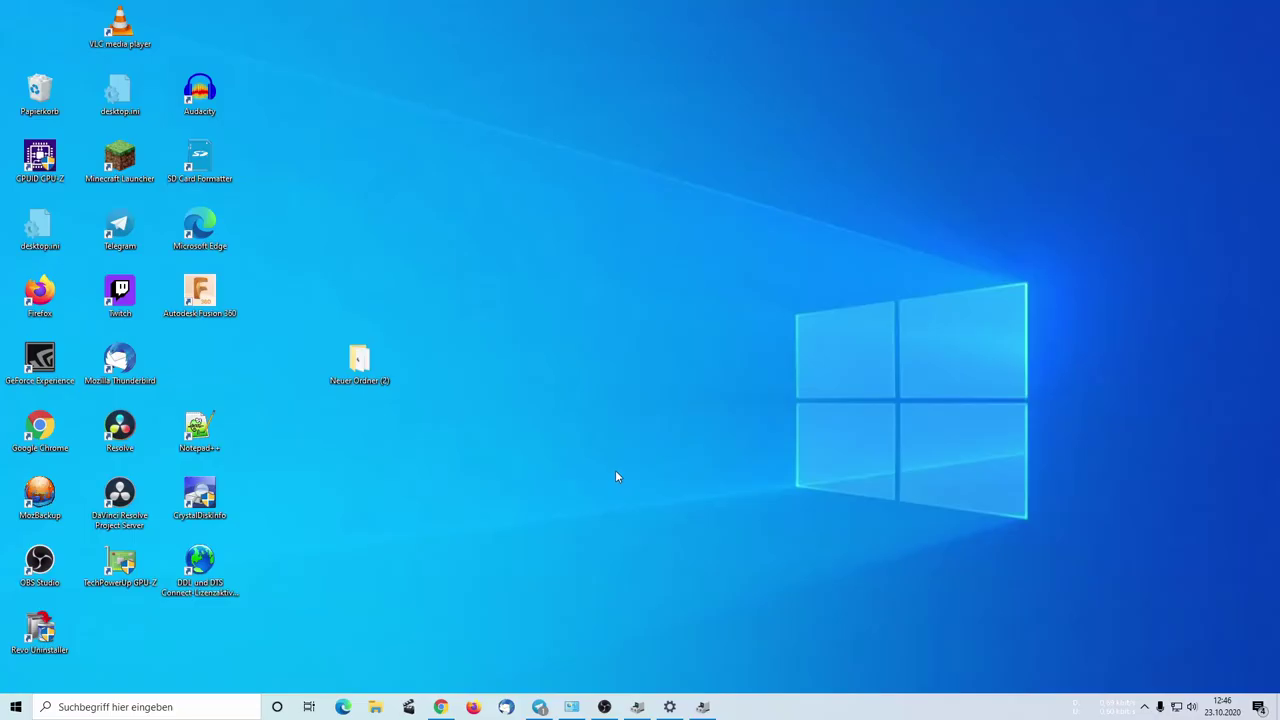
# Switch to Chrome and compare the SB X-Fi Series Support Pack 5.0 blog post with the version offered on CHIP
pyautogui.click(442, 707)
pyautogui.click(106, 18)
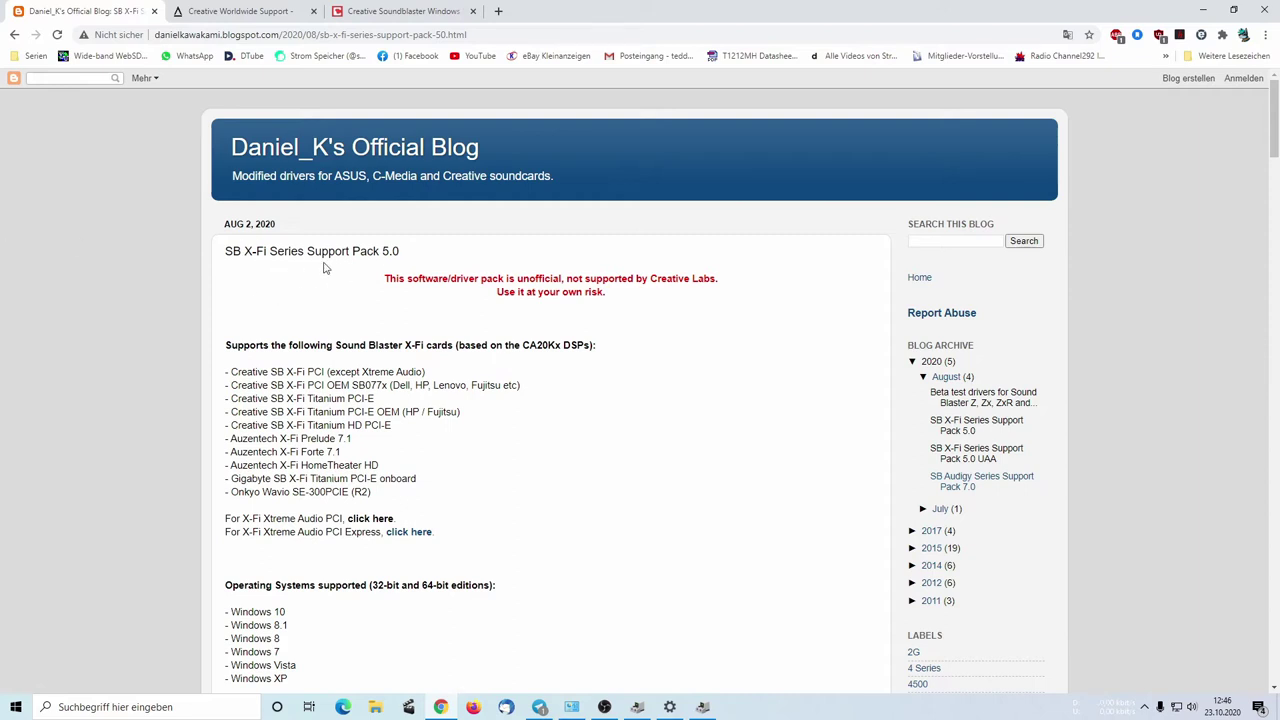
pyautogui.moveTo(405, 258); pyautogui.dragTo(223, 257)
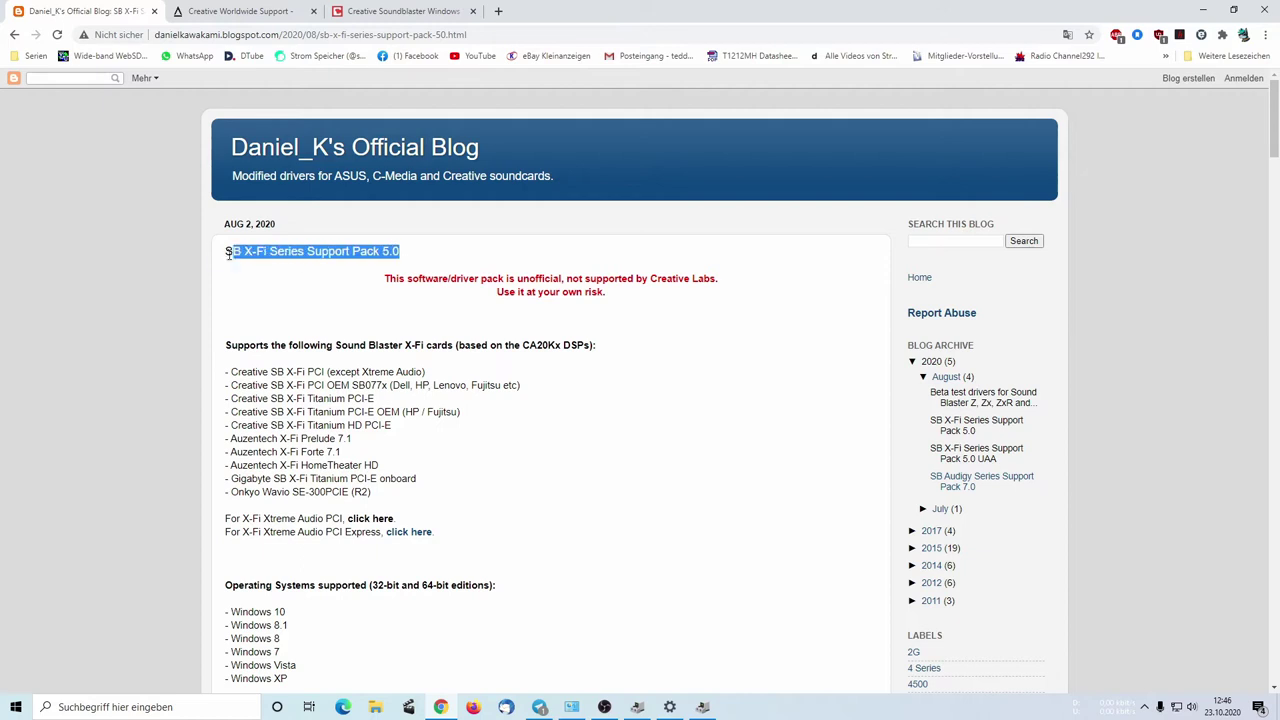
pyautogui.click(386, 12)
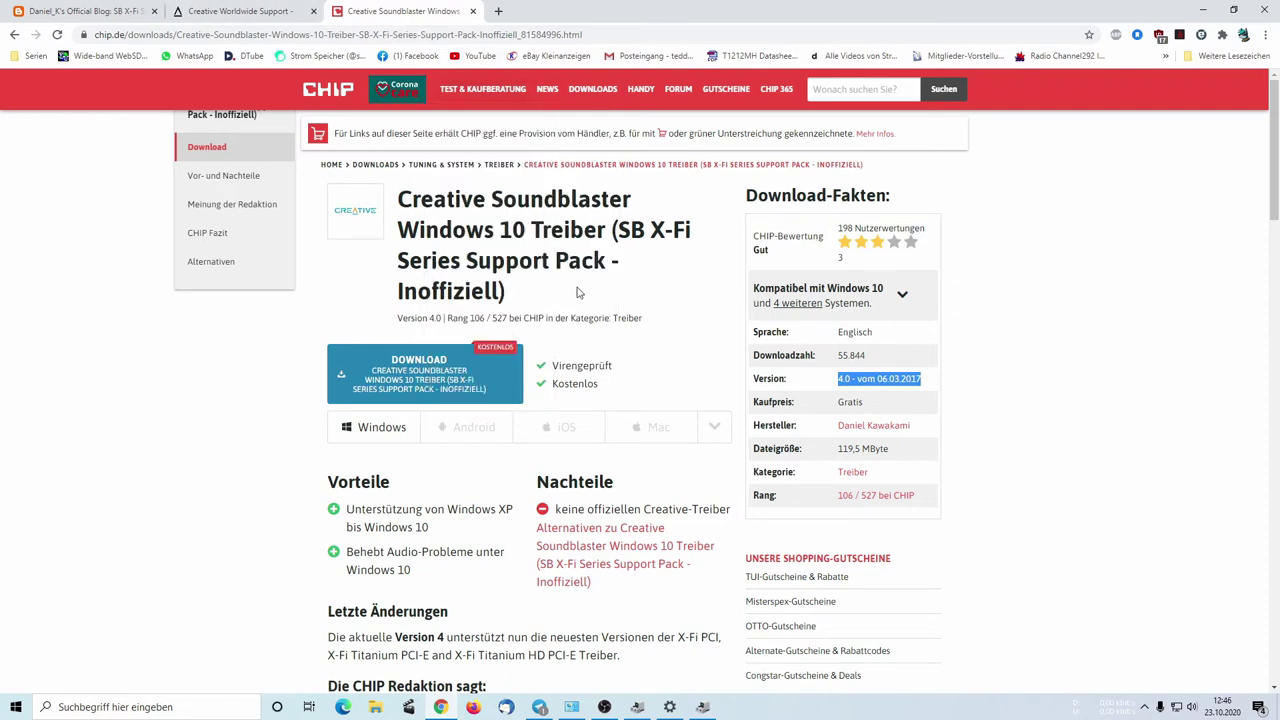
# Review the supported cards, operating systems, release notes and download details in the SB X-Fi Series Support Pack 5.0 blog post
pyautogui.click(104, 11)
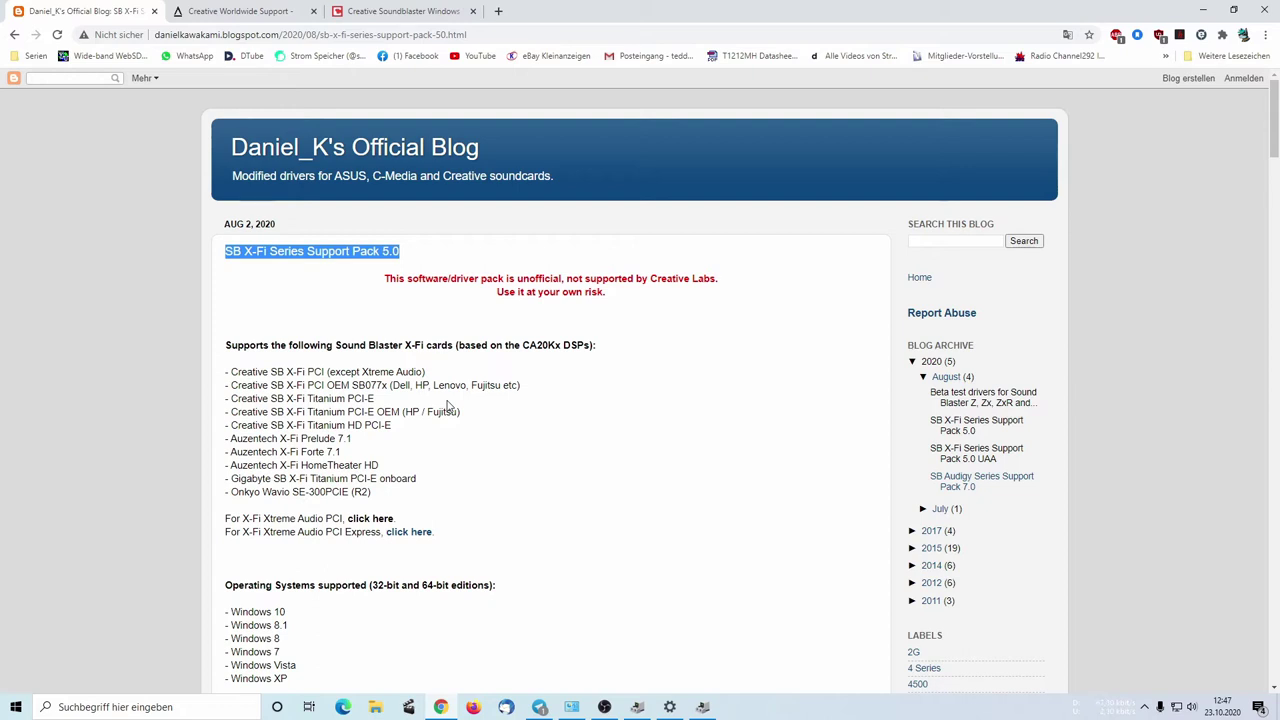
pyautogui.click(477, 373)
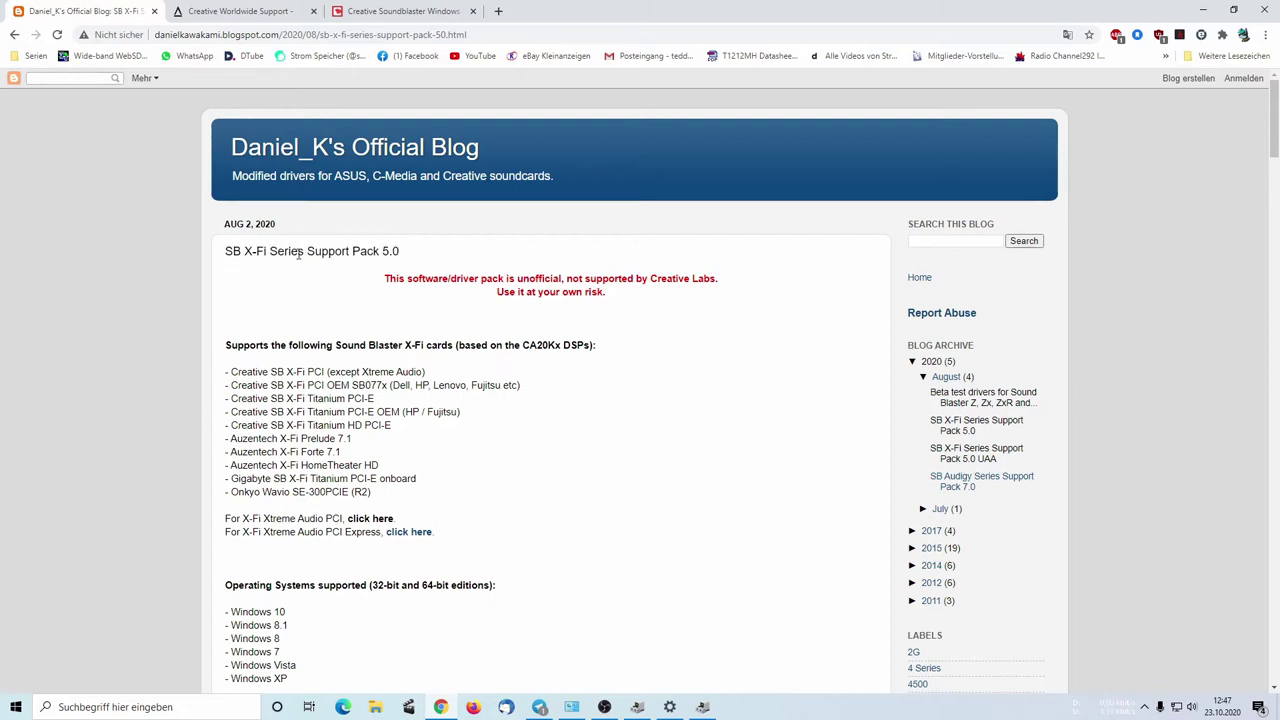
pyautogui.scroll(-2, 173, 233)
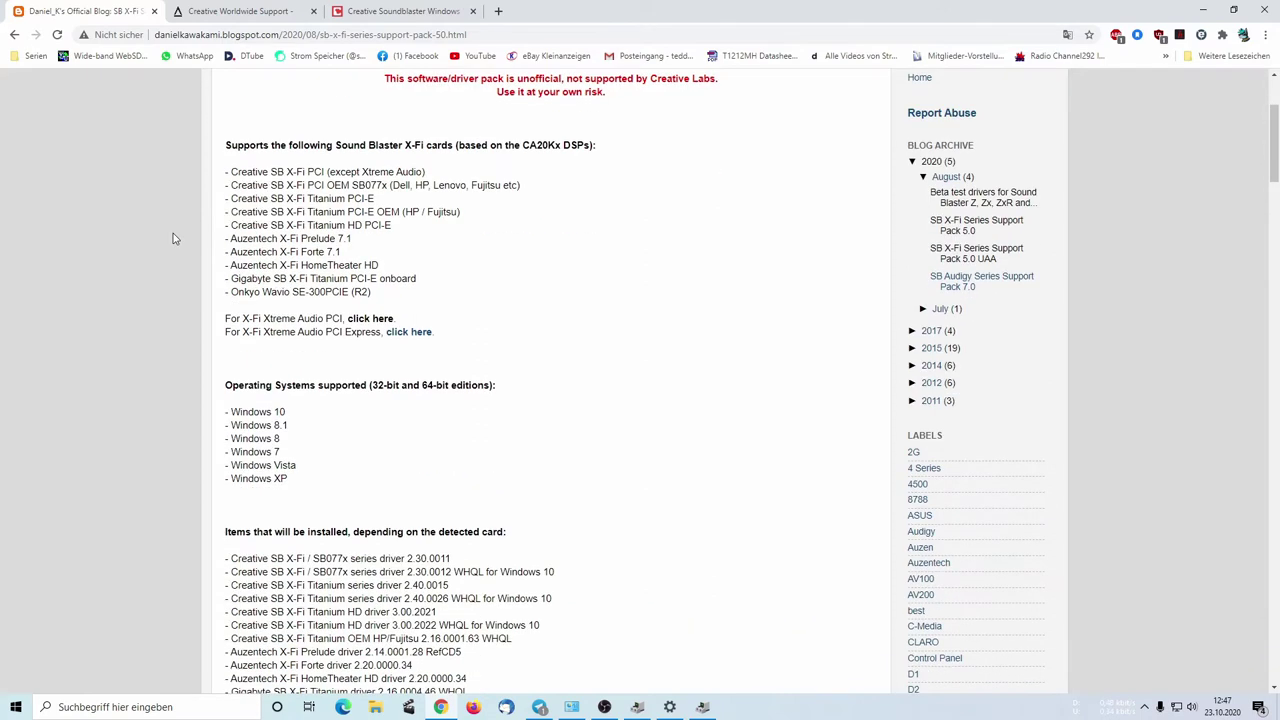
pyautogui.scroll(1, 185, 280)
pyautogui.scroll(-2, 196, 322)
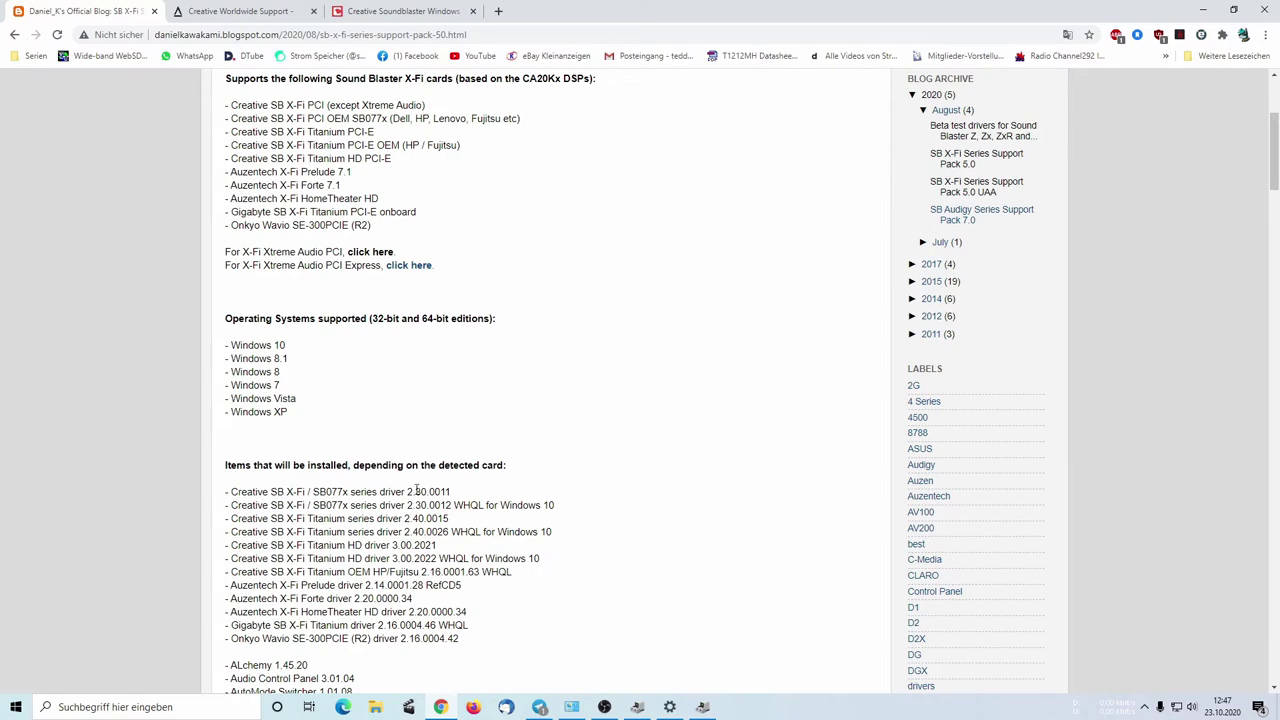
pyautogui.scroll(-10, 416, 490)
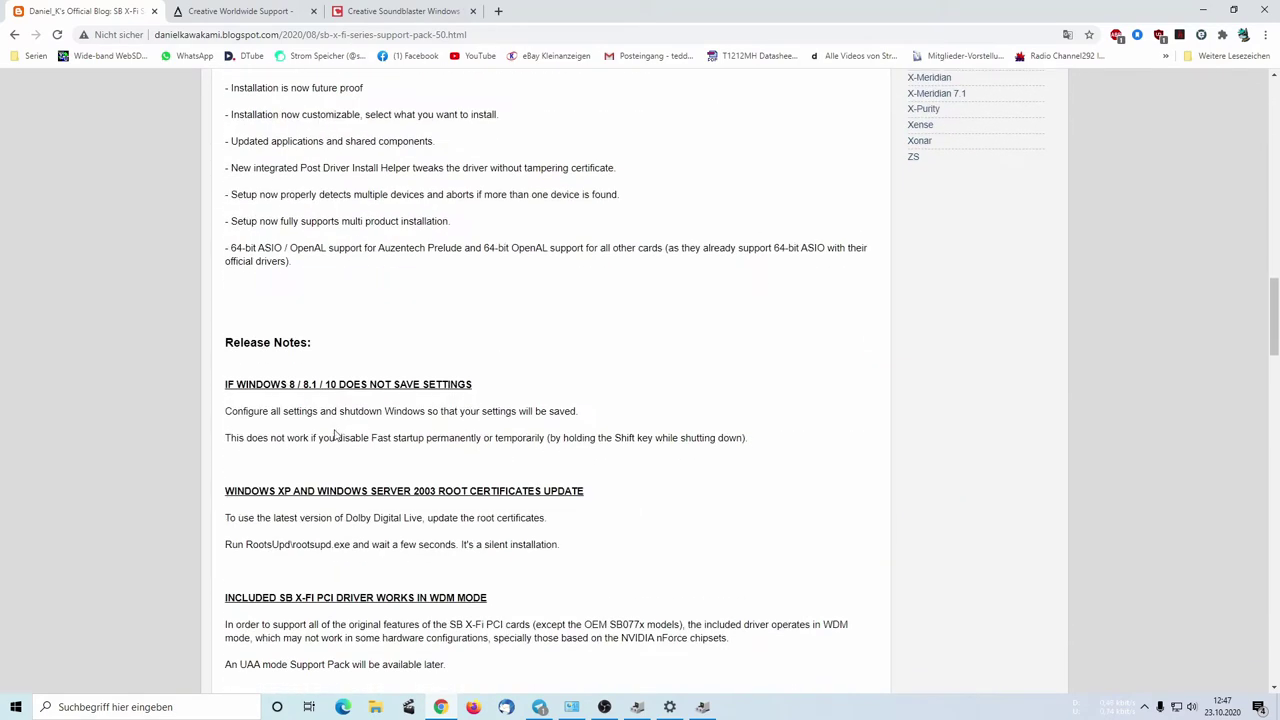
pyautogui.scroll(-7, 335, 433)
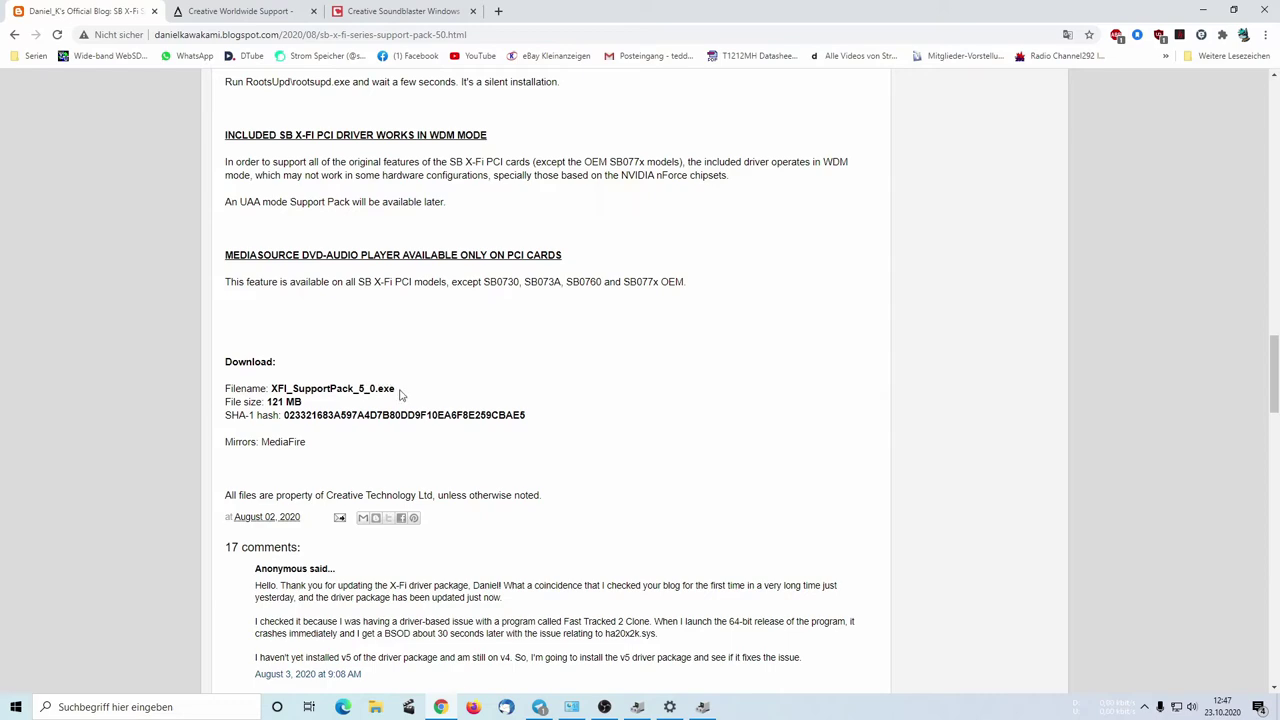
pyautogui.scroll(20, 322, 456)
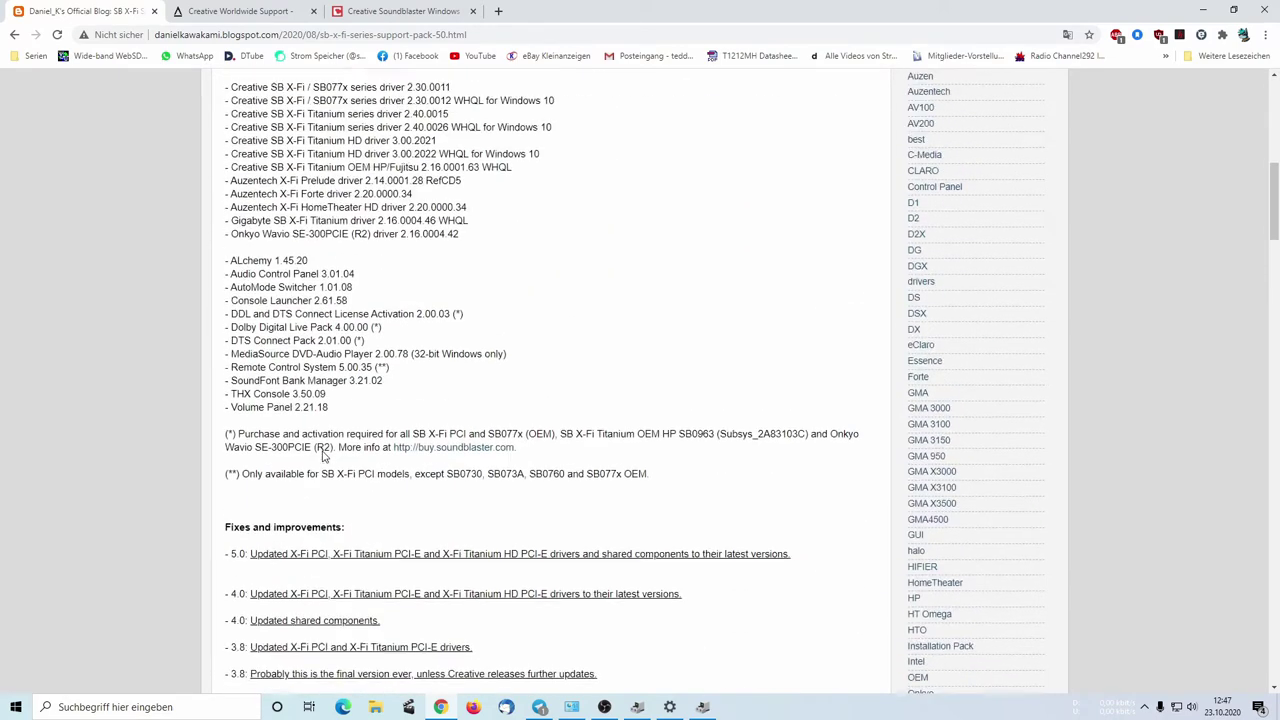
pyautogui.scroll(10, 322, 456)
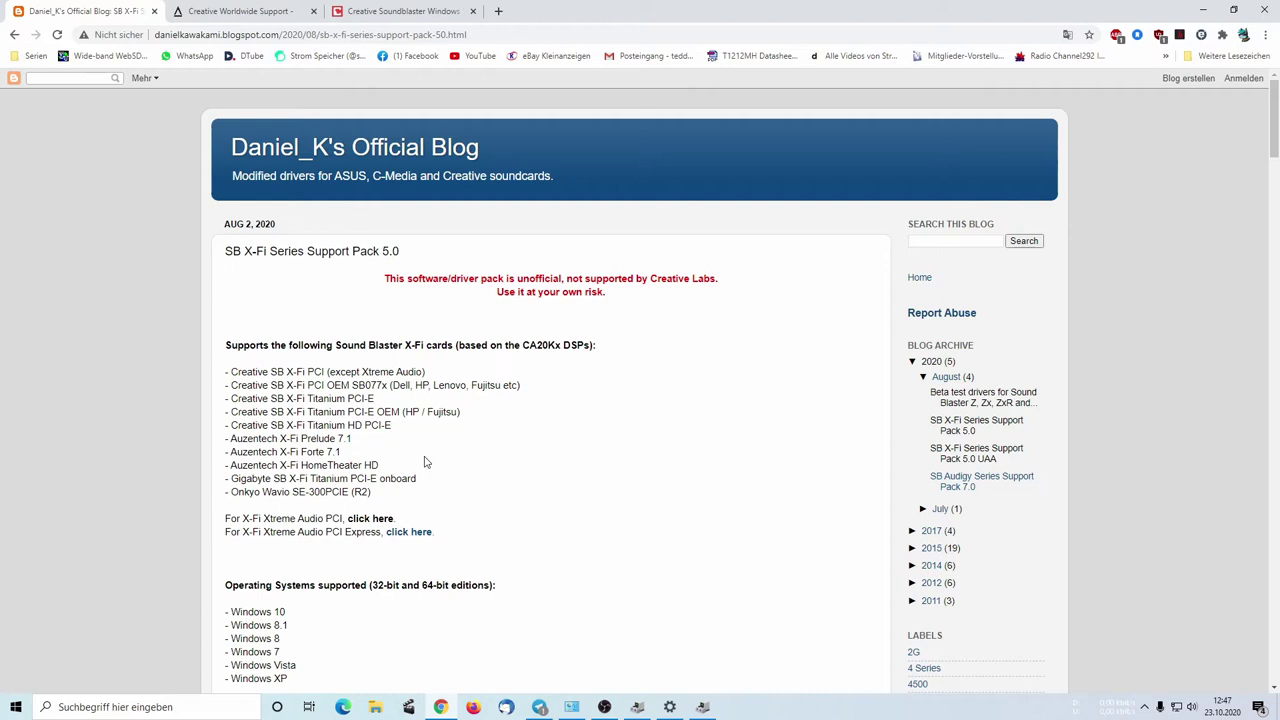
pyautogui.scroll(-1, 424, 461)
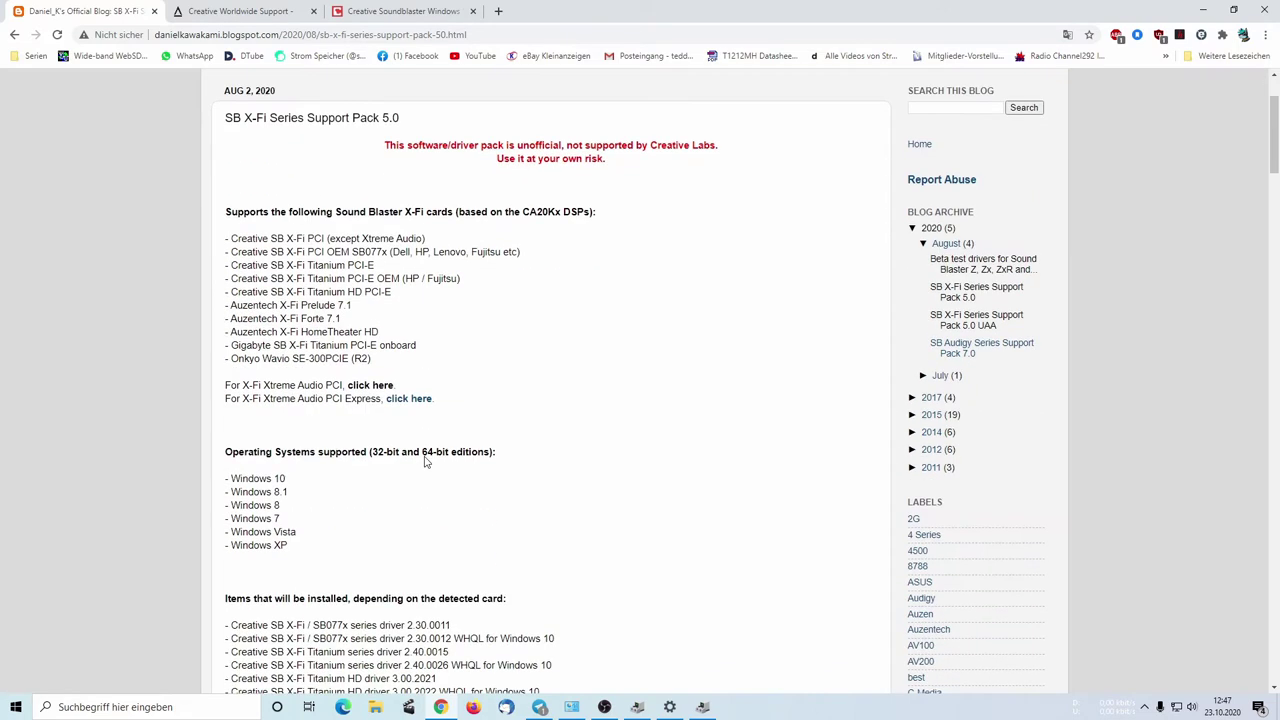
# Switch to Device Manager and disable the BenQ BL2405 (NVIDIA High Definition Audio) output
pyautogui.click(638, 710)
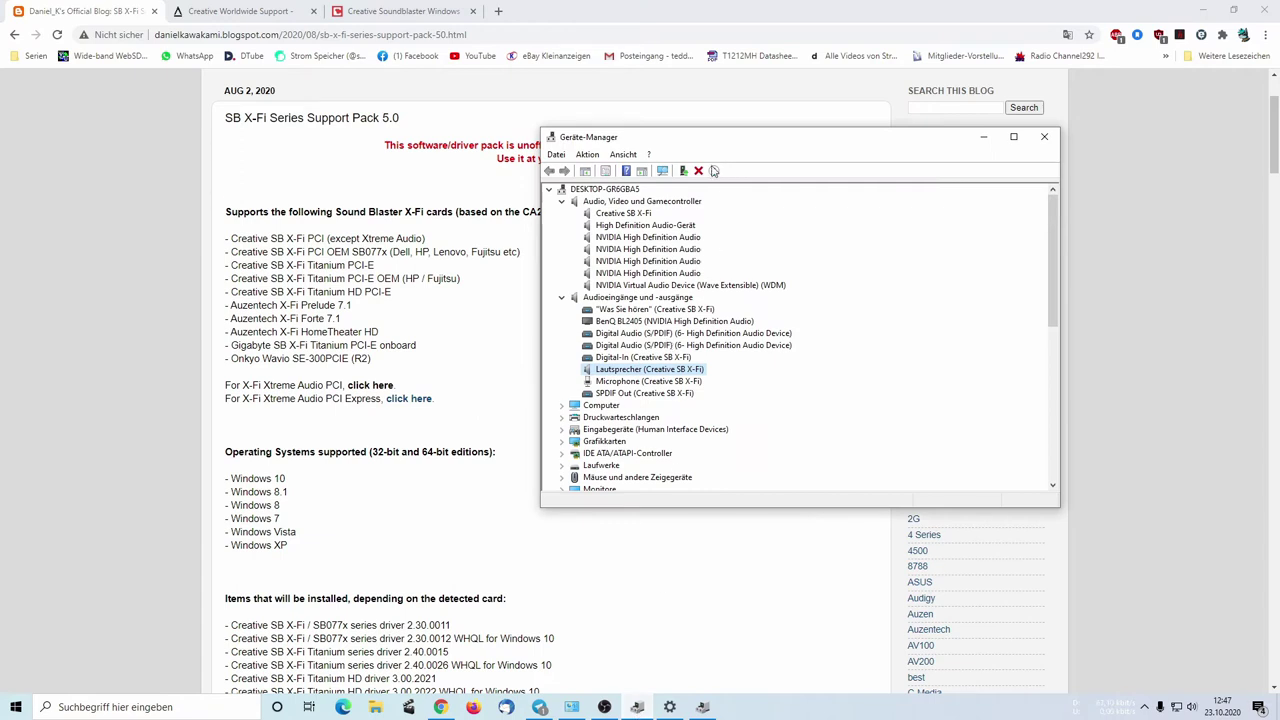
pyautogui.moveTo(699, 142); pyautogui.dragTo(554, 196)
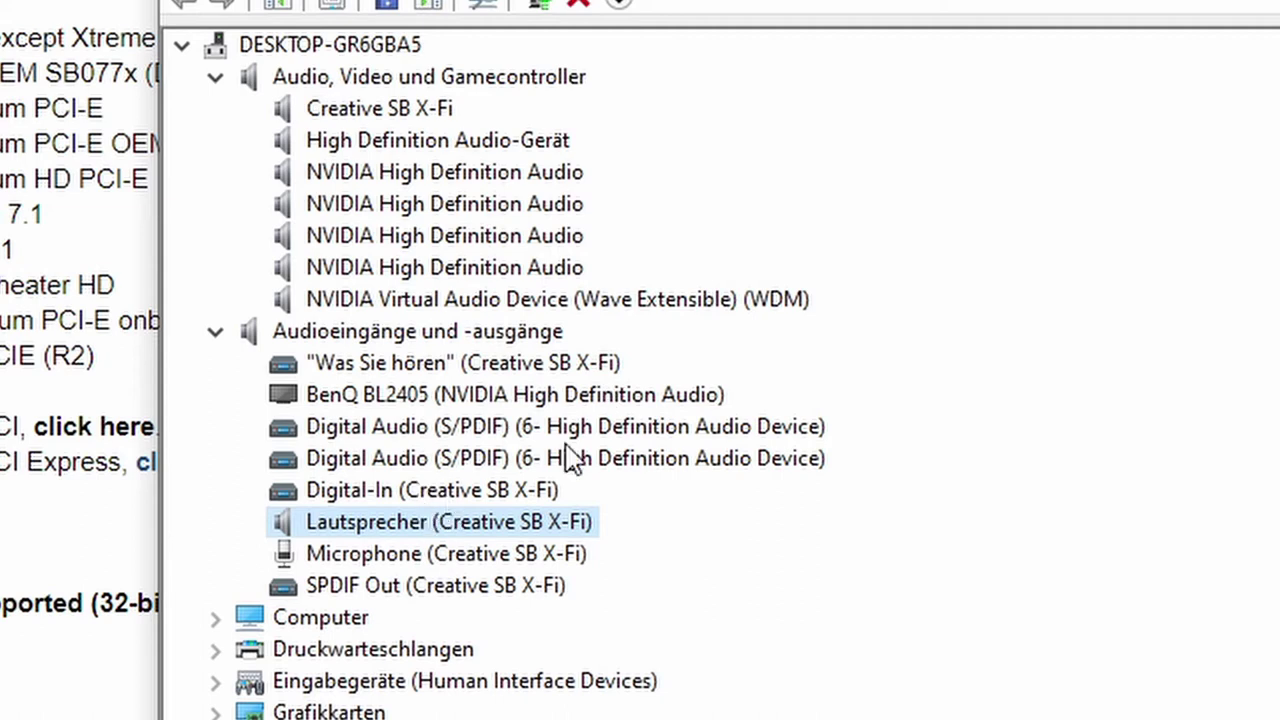
pyautogui.click(619, 392)
pyautogui.rightClick(619, 392)
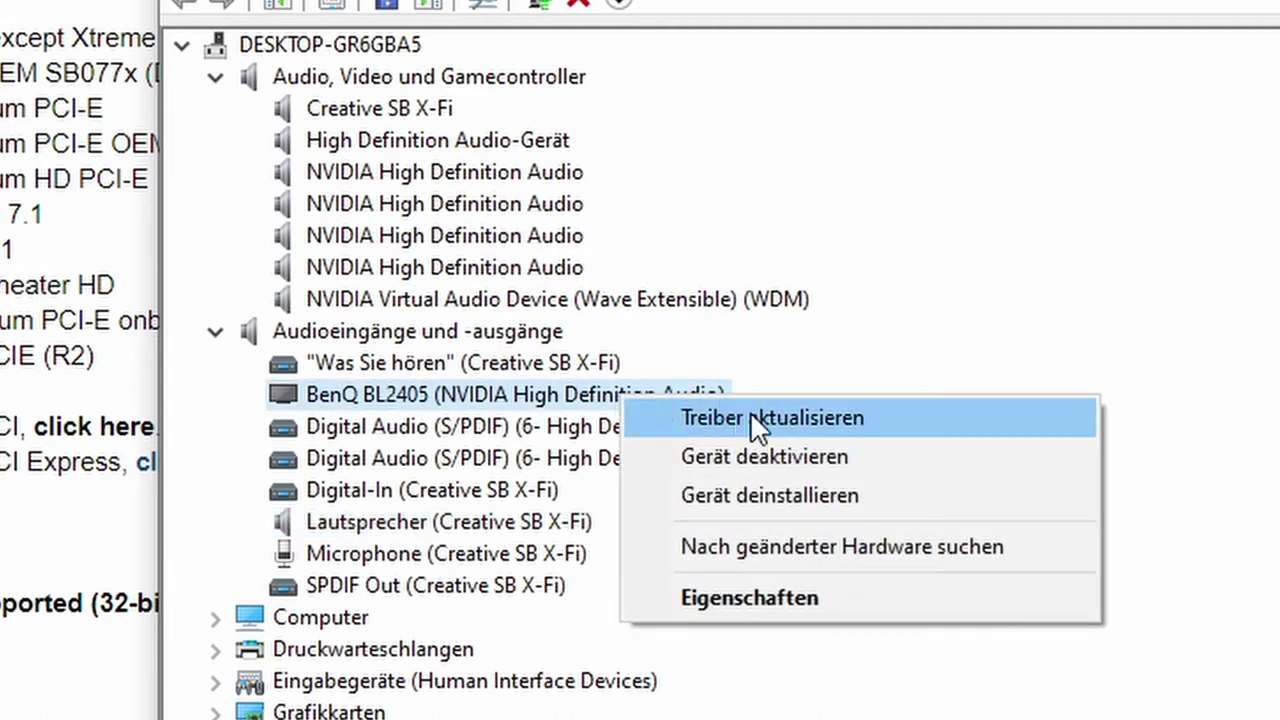
pyautogui.click(775, 457)
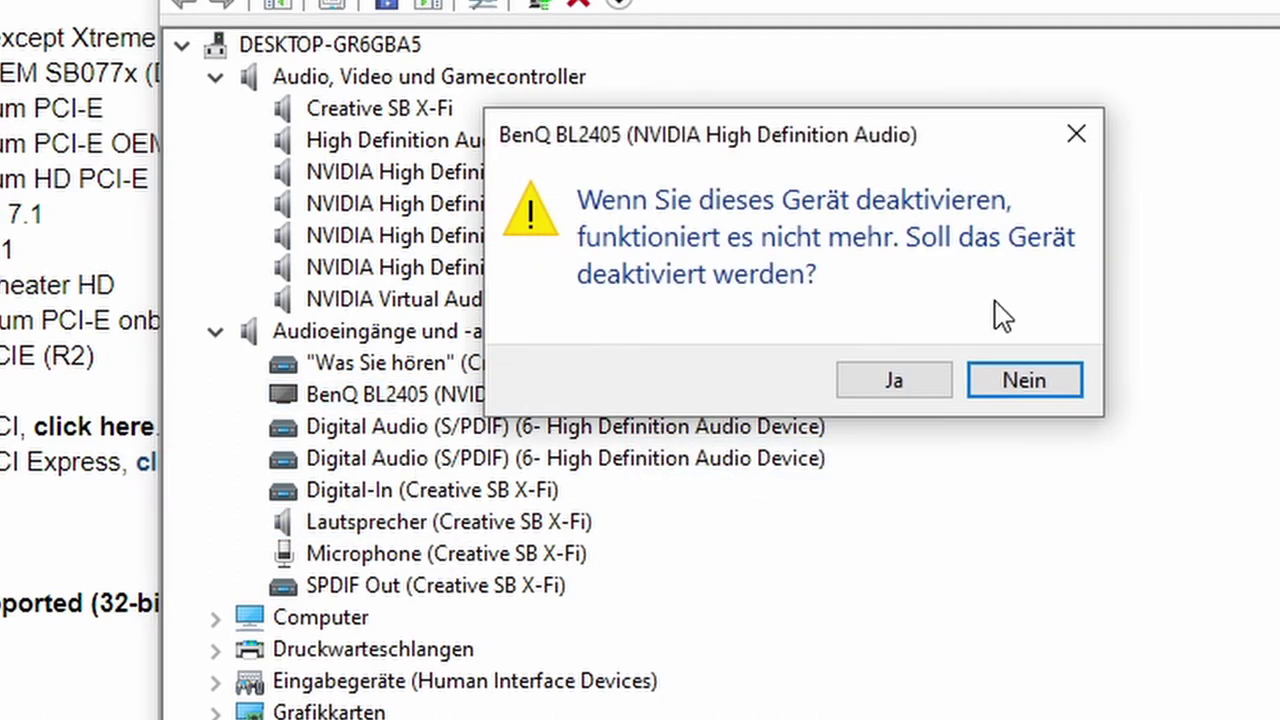
pyautogui.click(875, 380)
# Disable the NVIDIA High Definition Audio devices and the NVIDIA Virtual Audio Device under the audio, video and game controllers
pyautogui.rightClick(463, 172)
pyautogui.click(619, 240)
pyautogui.click(894, 381)
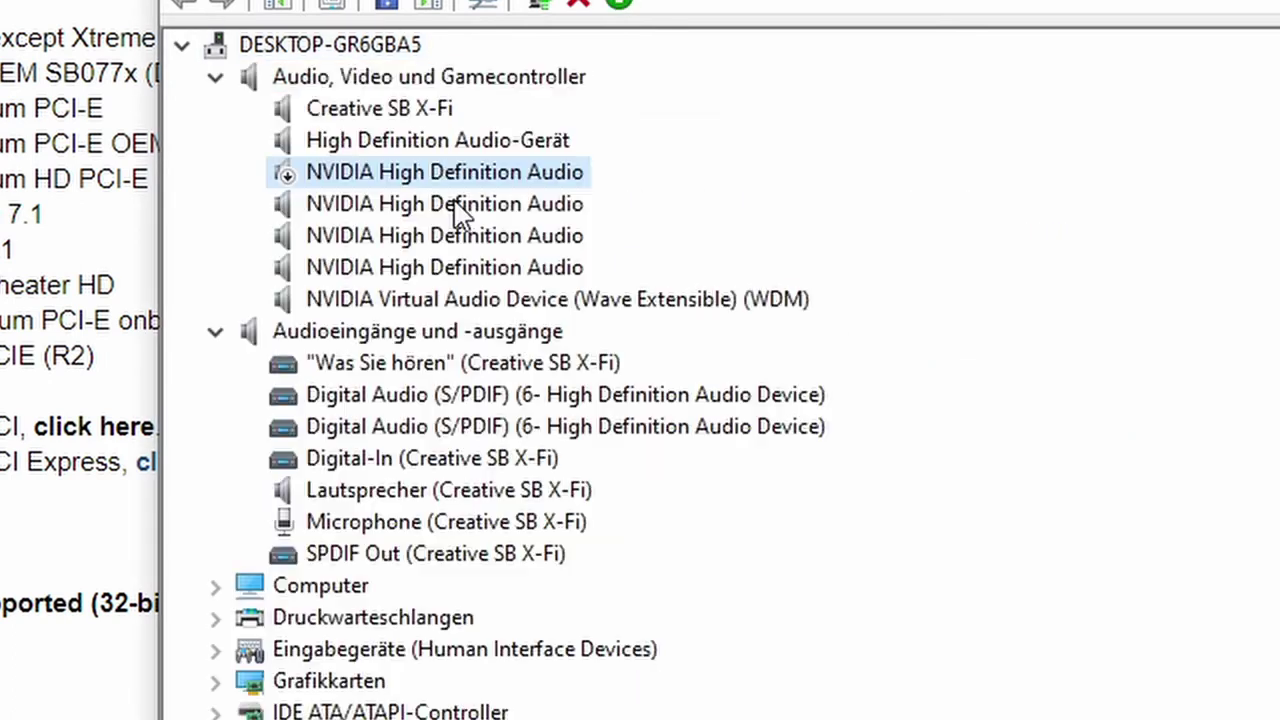
pyautogui.rightClick(458, 205)
pyautogui.click(643, 268)
pyautogui.click(894, 381)
pyautogui.rightClick(457, 240)
pyautogui.click(600, 297)
pyautogui.click(894, 381)
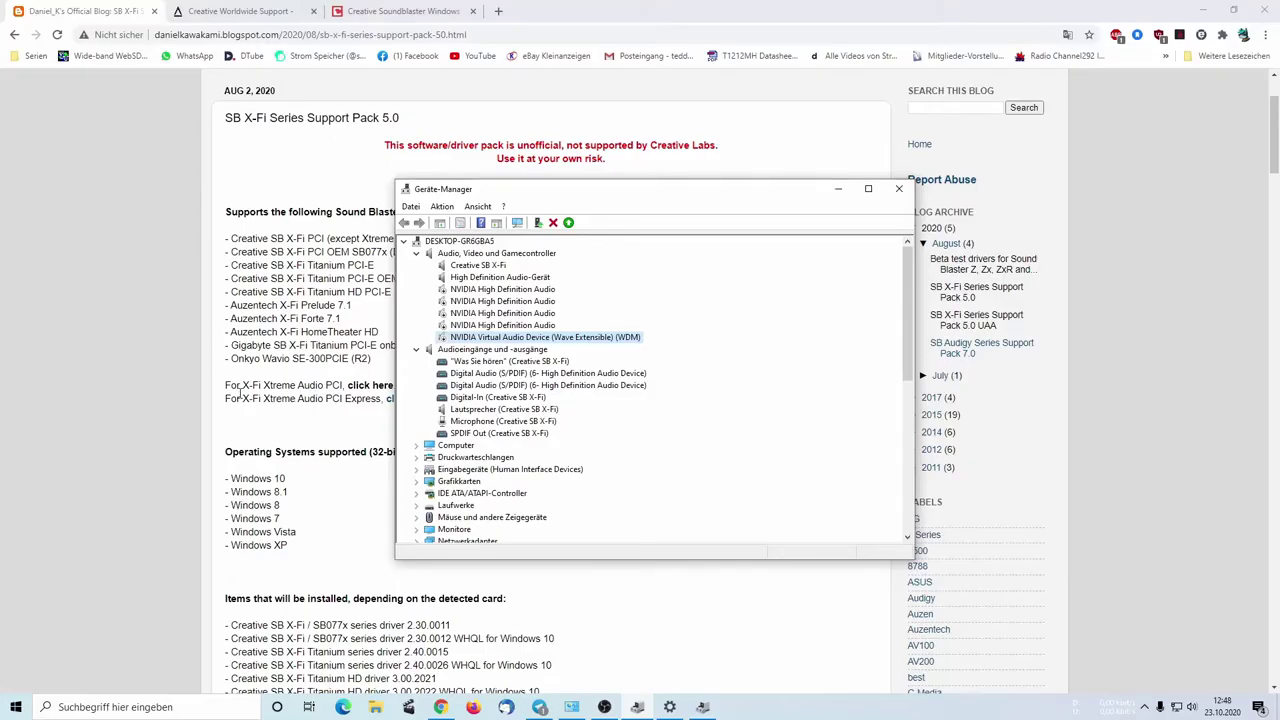
pyautogui.hotkey('alt', 'F4')
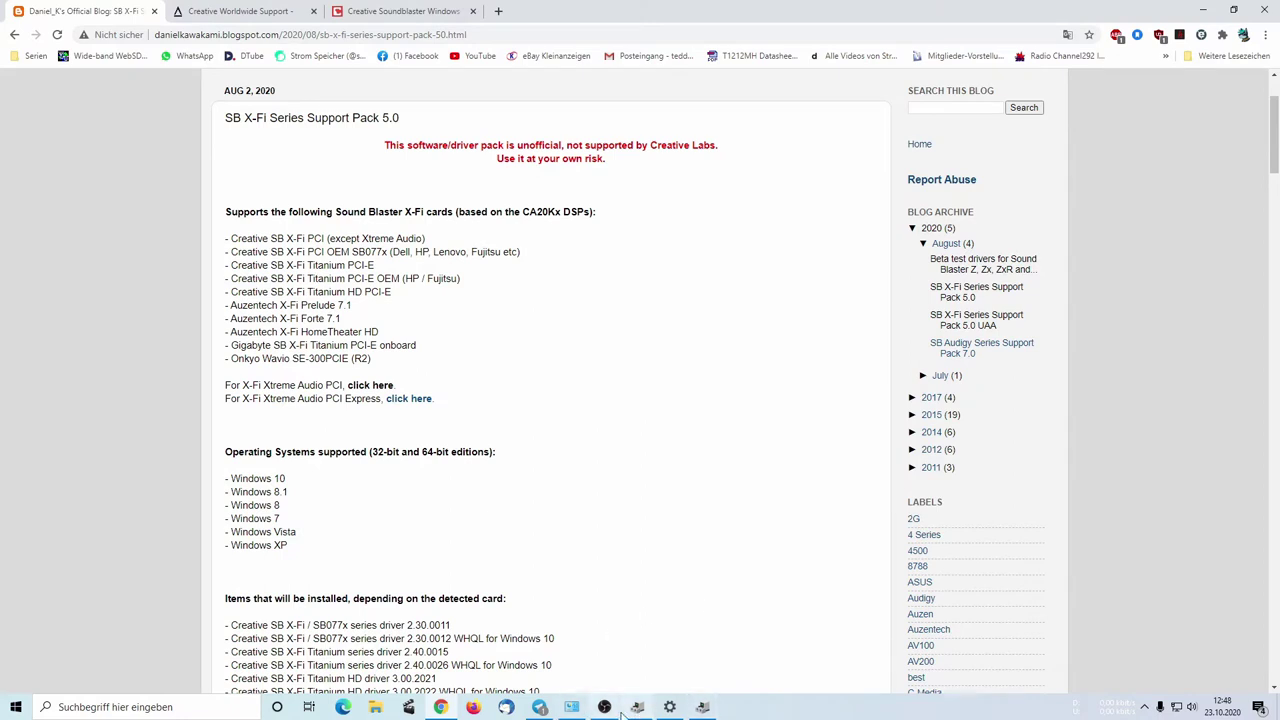
# Recheck the Device Manager audio entries and highlight the blog post's bundled applications from ALchemy through Volume Panel
pyautogui.moveTo(641, 708)
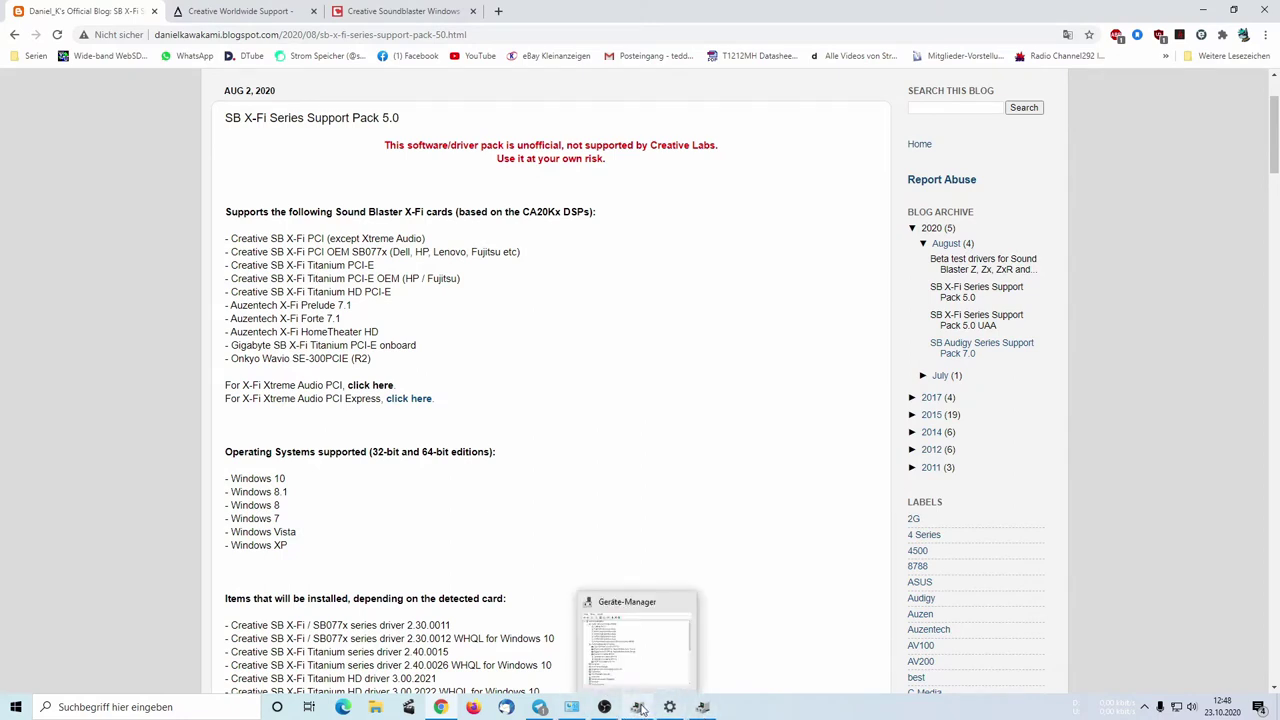
pyautogui.click(634, 626)
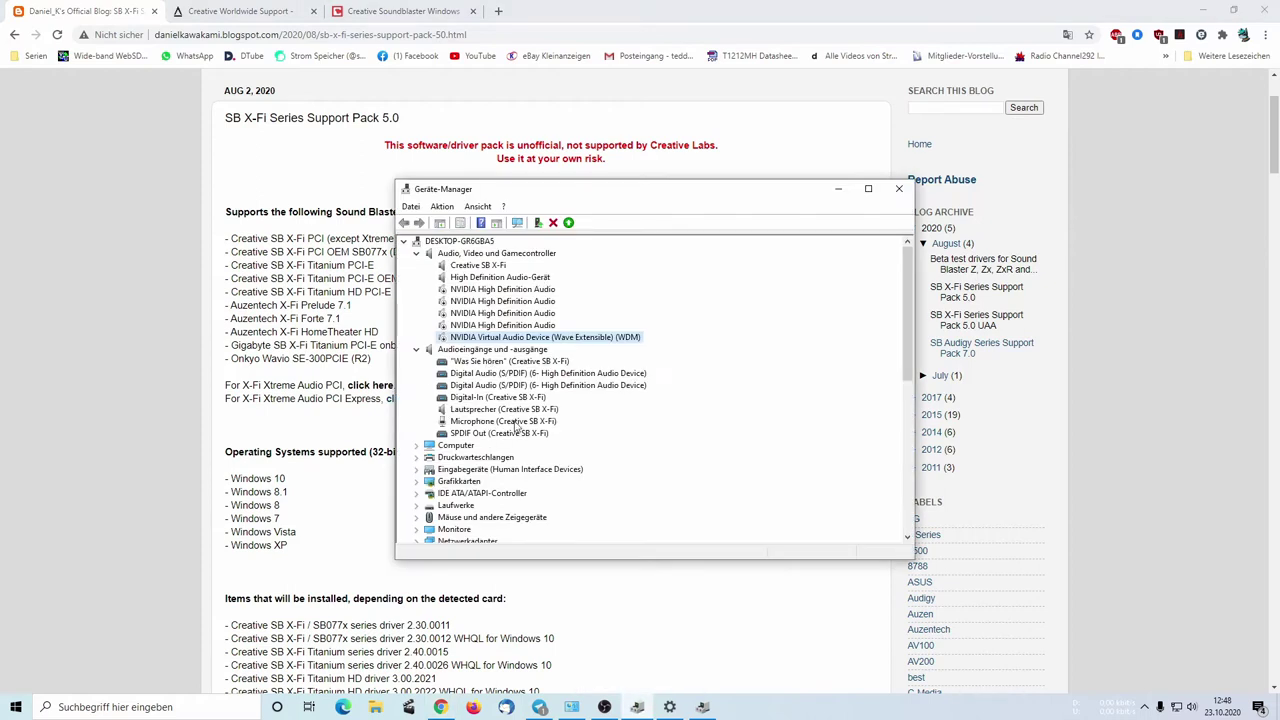
pyautogui.click(94, 456)
pyautogui.scroll(-2, 176, 445)
pyautogui.scroll(-1, 344, 425)
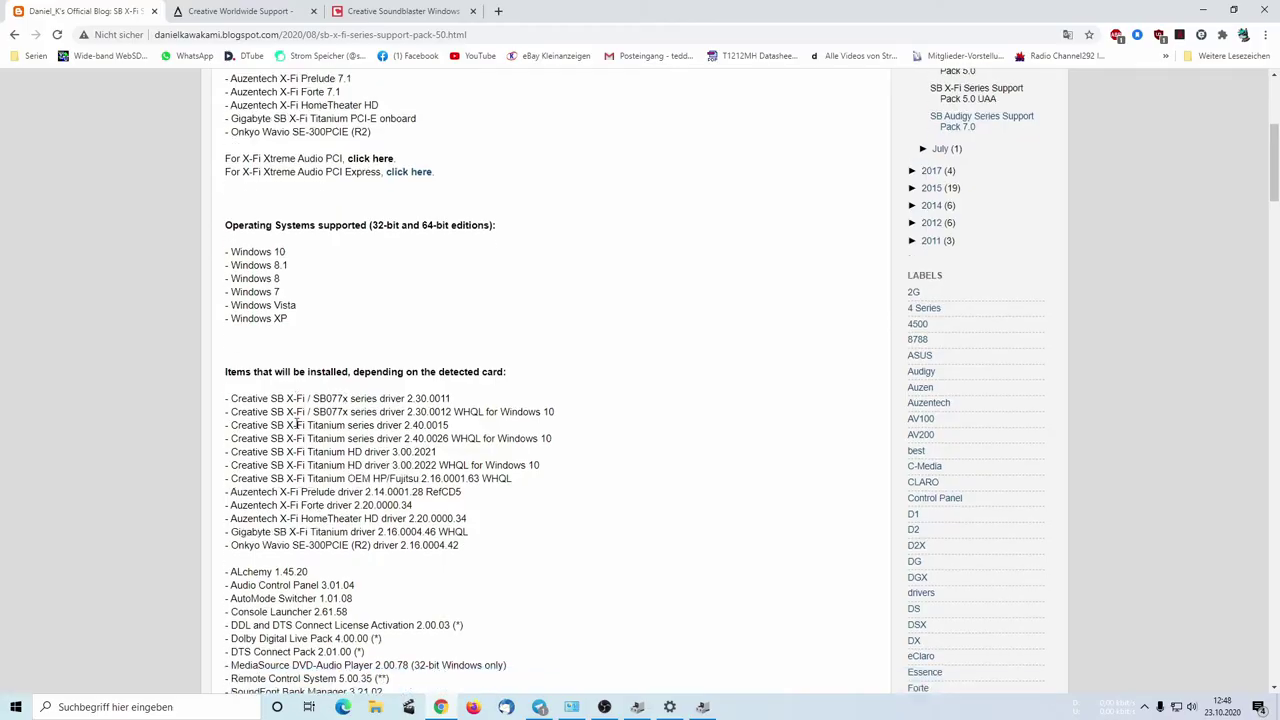
pyautogui.moveTo(229, 572); pyautogui.dragTo(258, 572)
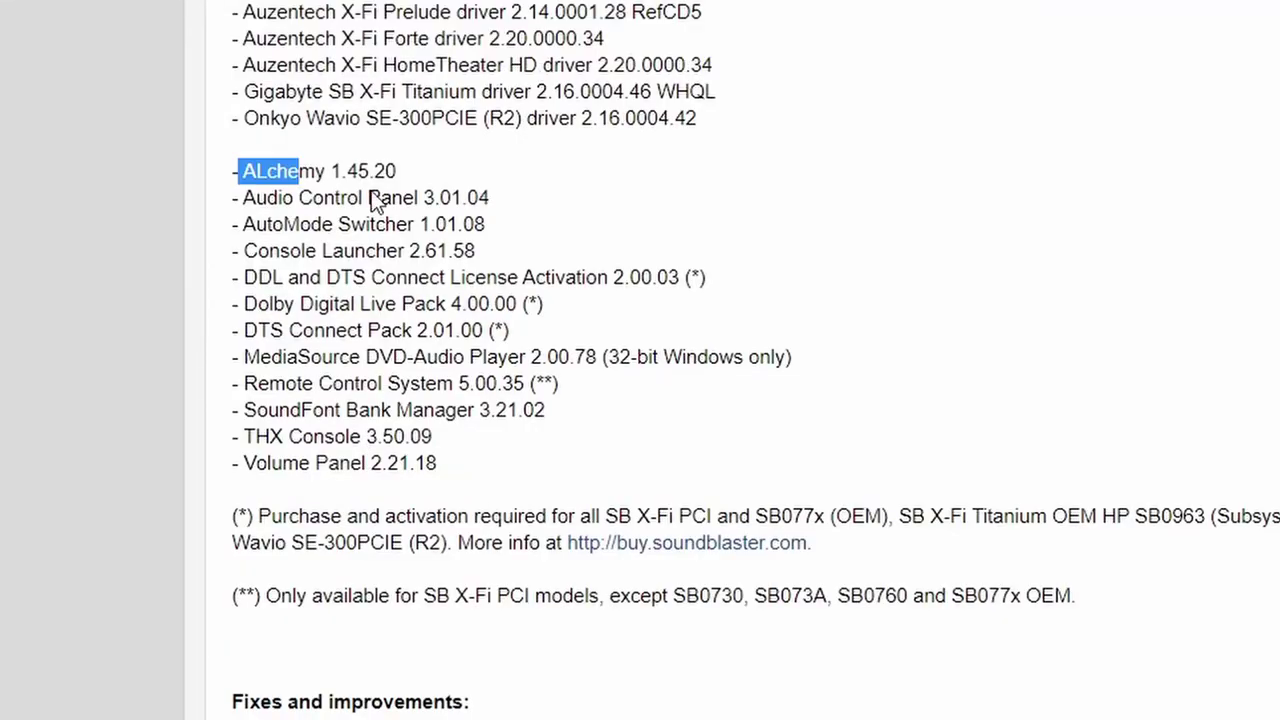
pyautogui.moveTo(375, 200); pyautogui.dragTo(618, 462)
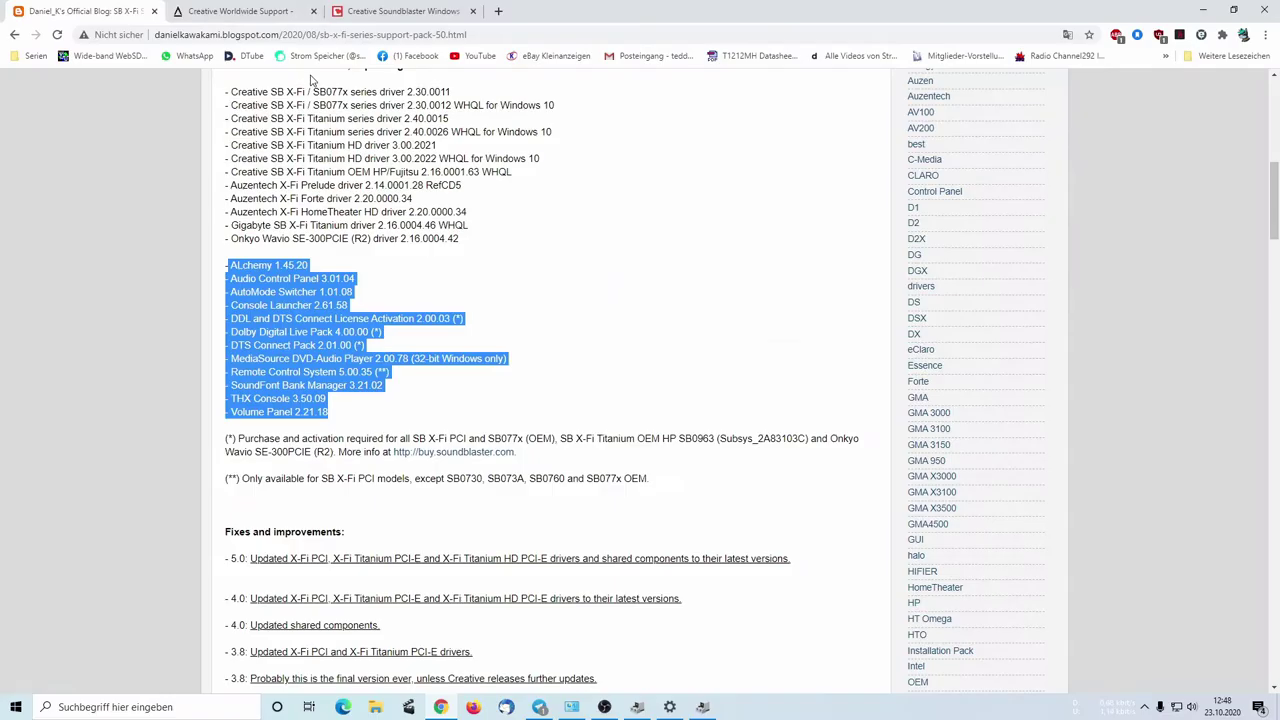
# Examine Creative's X-Fi XtremeMusic support page, including the end-of-service notice and the Windows 10 driver entry
pyautogui.click(240, 12)
pyautogui.scroll(4, 270, 354)
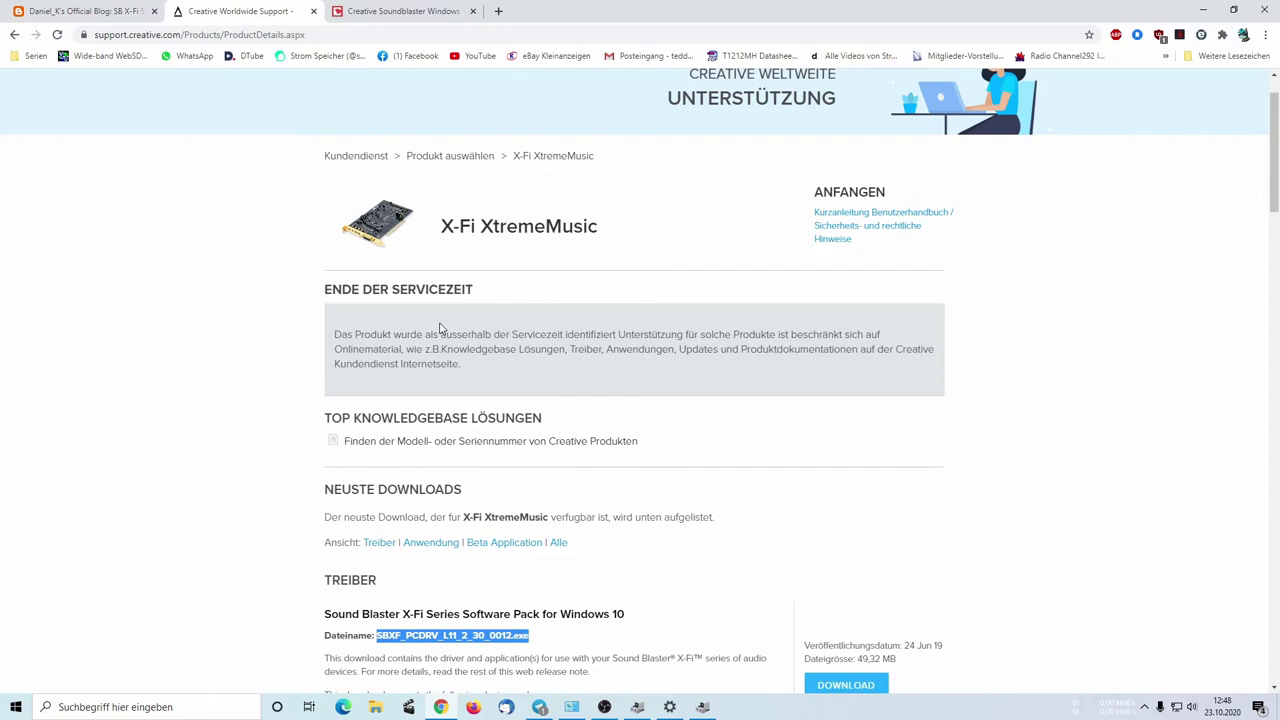
pyautogui.scroll(-2, 440, 328)
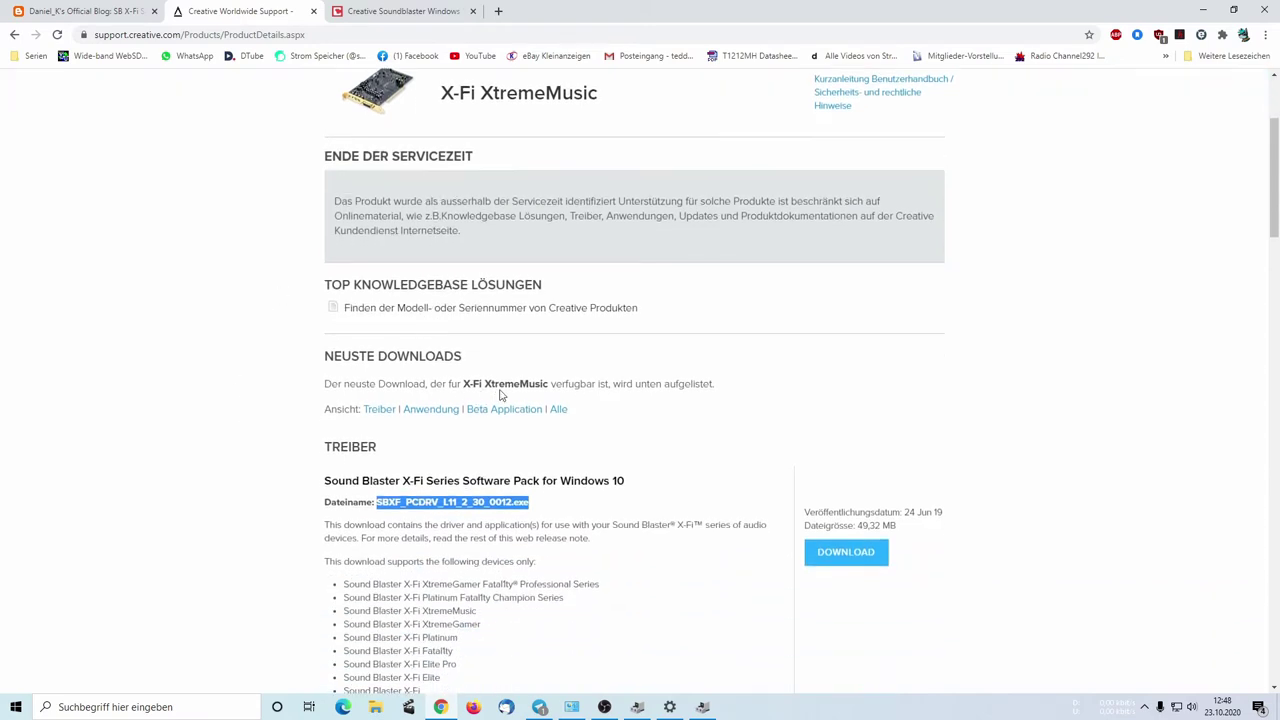
pyautogui.scroll(2, 335, 285)
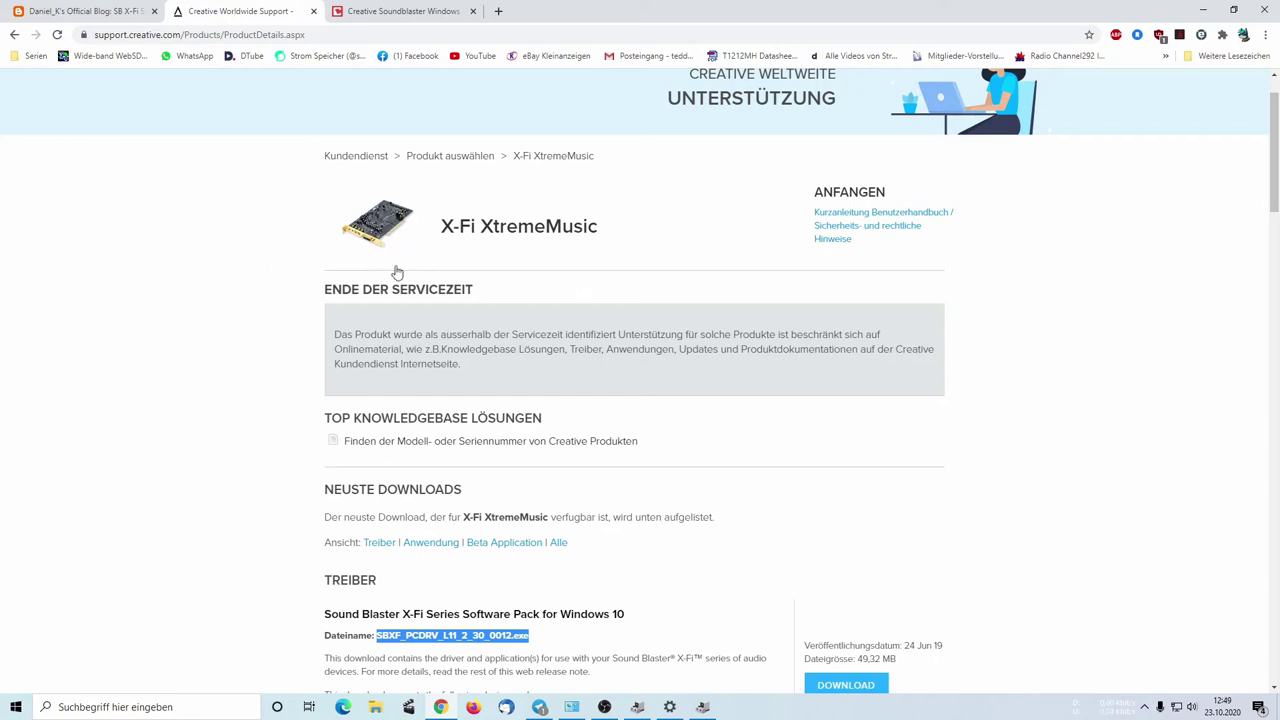
pyautogui.scroll(-2, 407, 270)
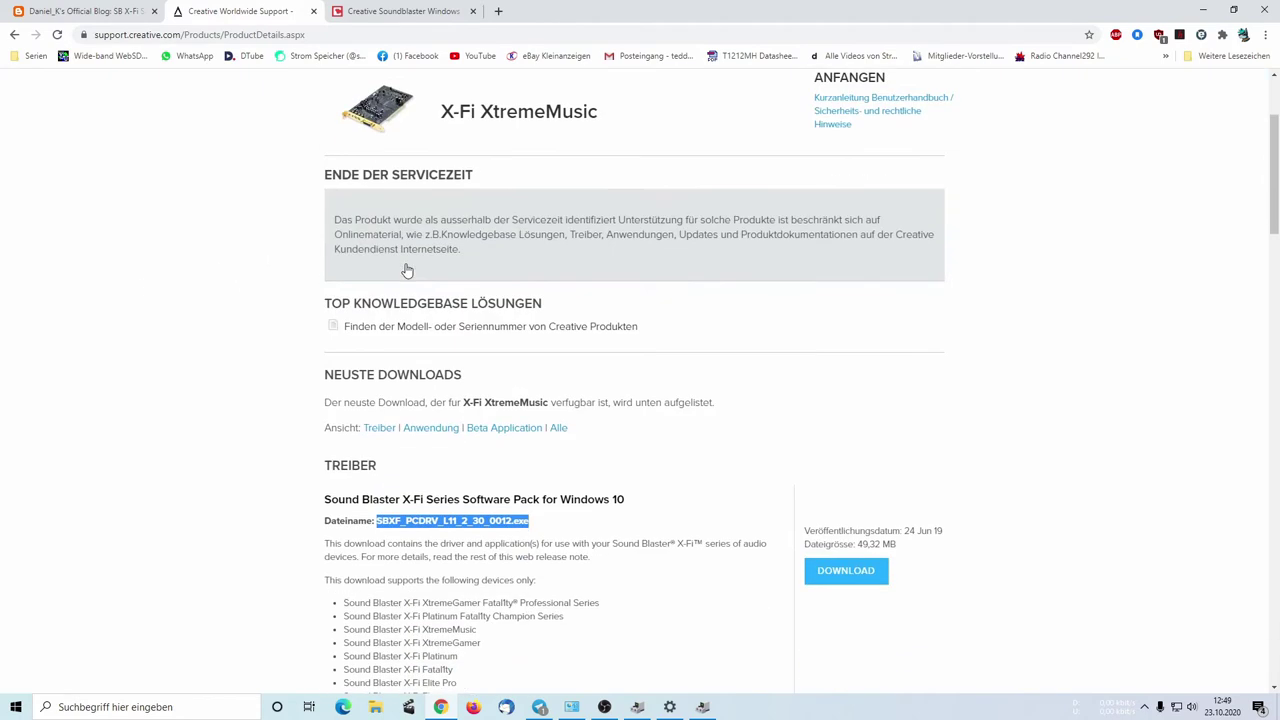
pyautogui.scroll(-1, 483, 306)
pyautogui.scroll(-1, 483, 308)
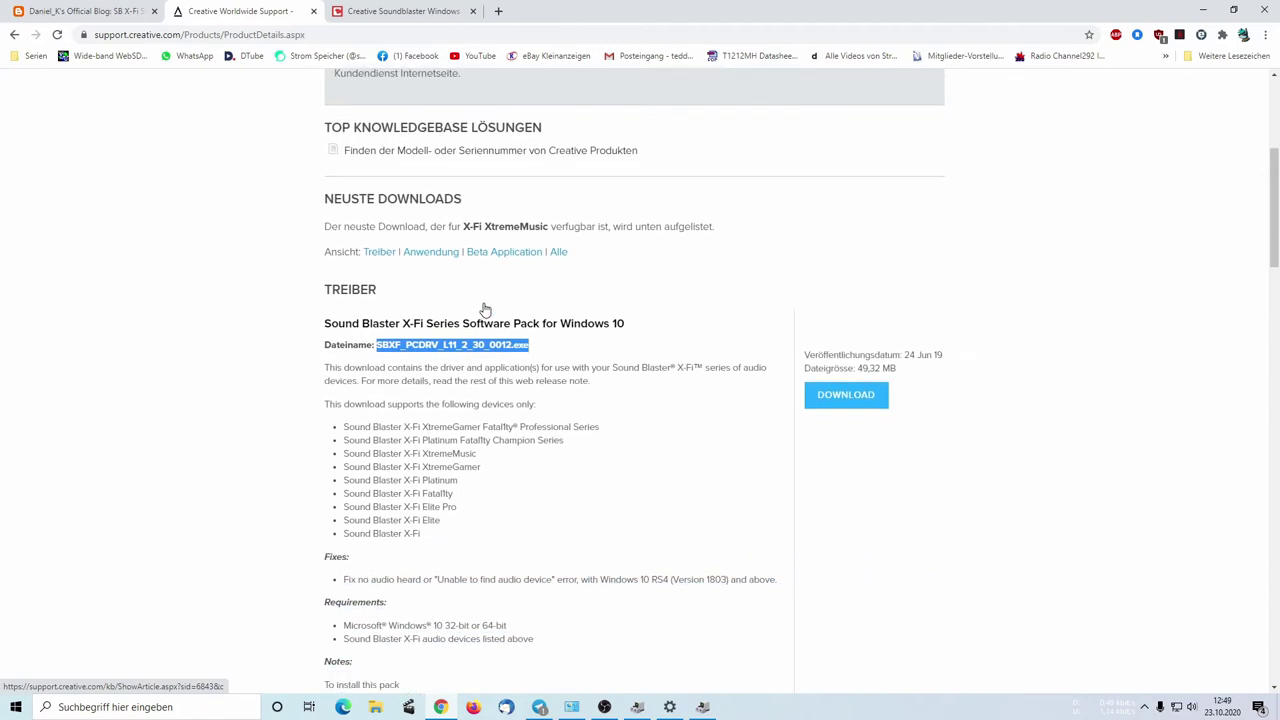
# Highlight the driver file name SBXF_PCDRV_L11_2_30_0012.exe and compare the official download with the blog's component list
pyautogui.click(553, 309)
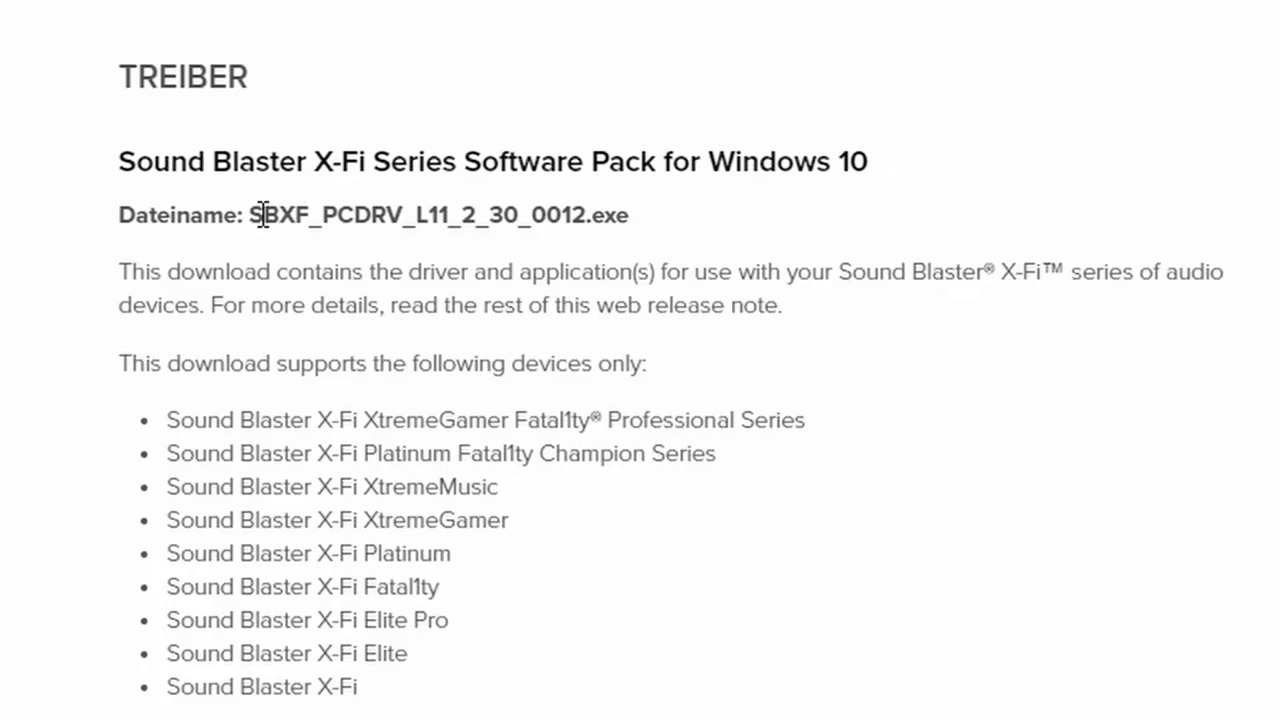
pyautogui.moveTo(249, 215); pyautogui.dragTo(470, 216)
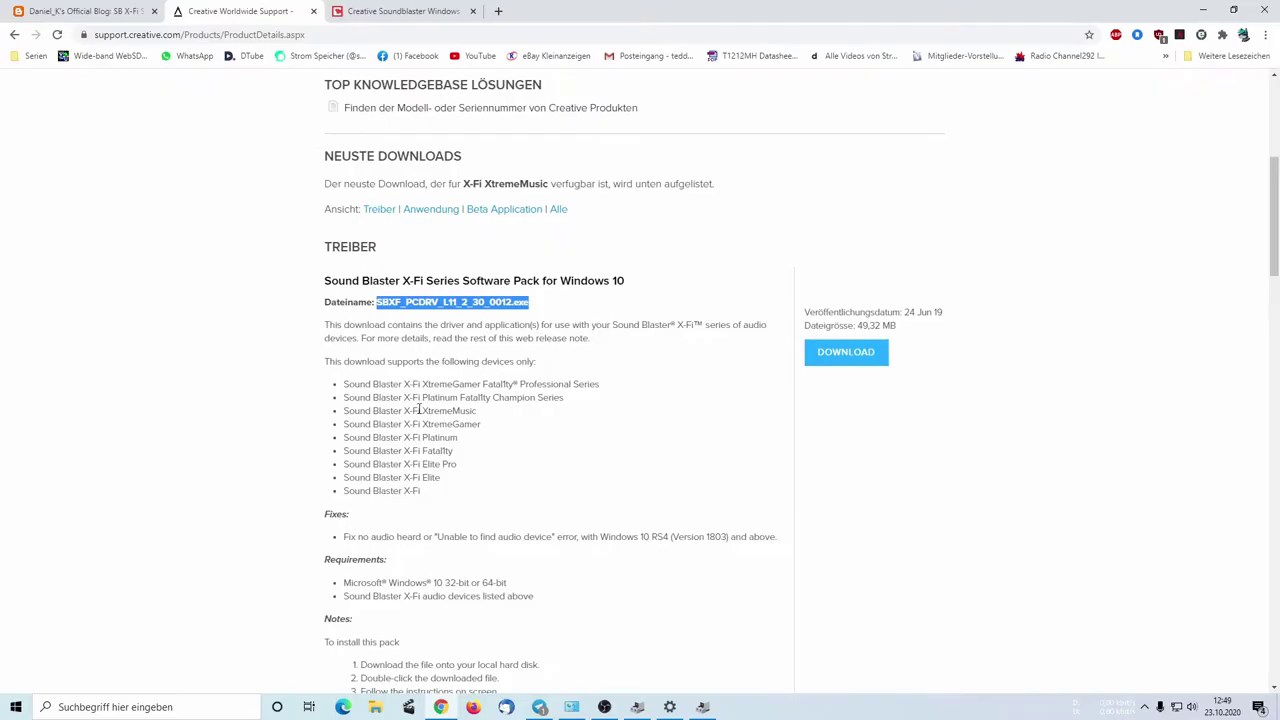
pyautogui.moveTo(526, 304); pyautogui.dragTo(376, 321)
pyautogui.click(85, 11)
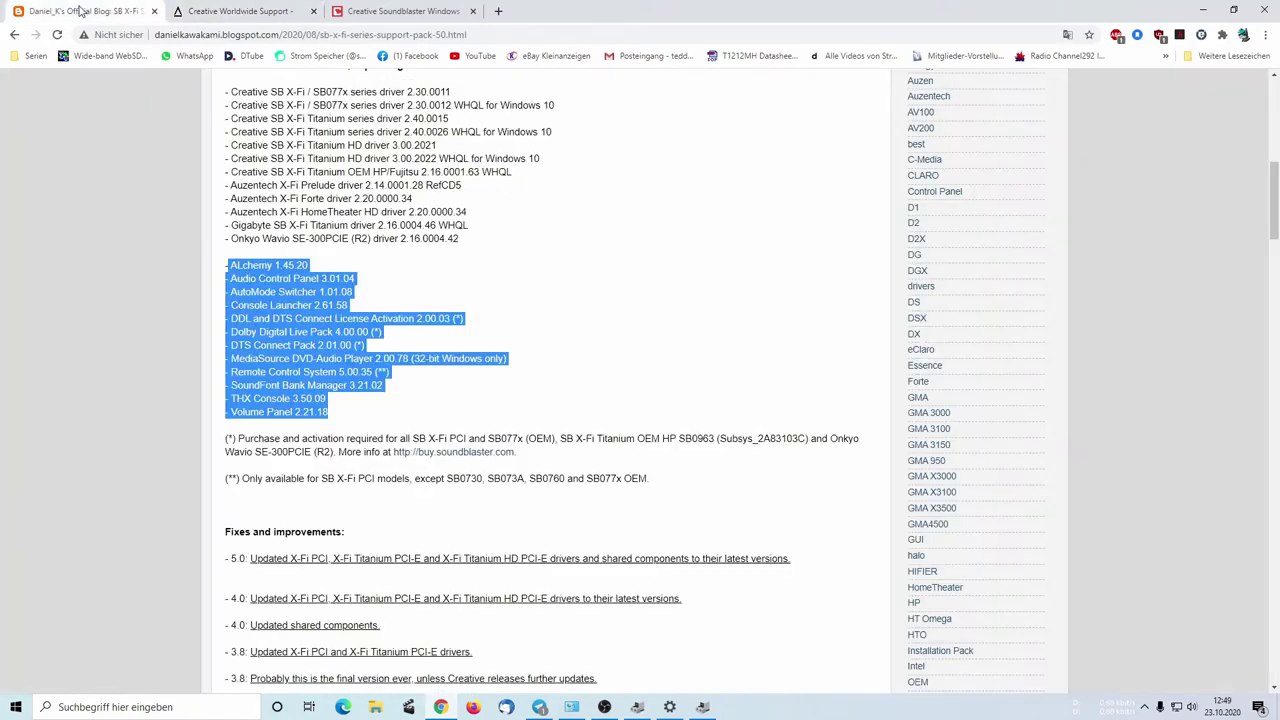
pyautogui.click(238, 12)
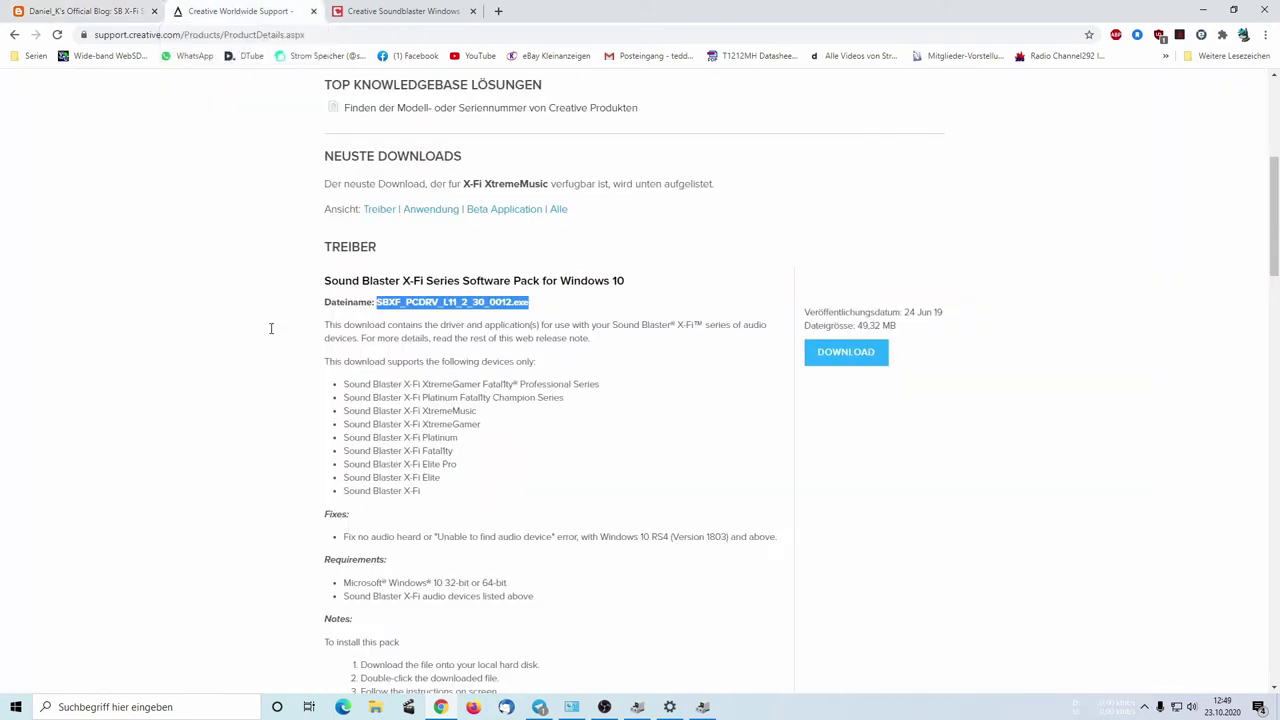
# Minimize the browser and the Device Manager and open the desktop folder Neuer Ordner (2)
pyautogui.hotkey('ctrl', 'shift', 'Tab')
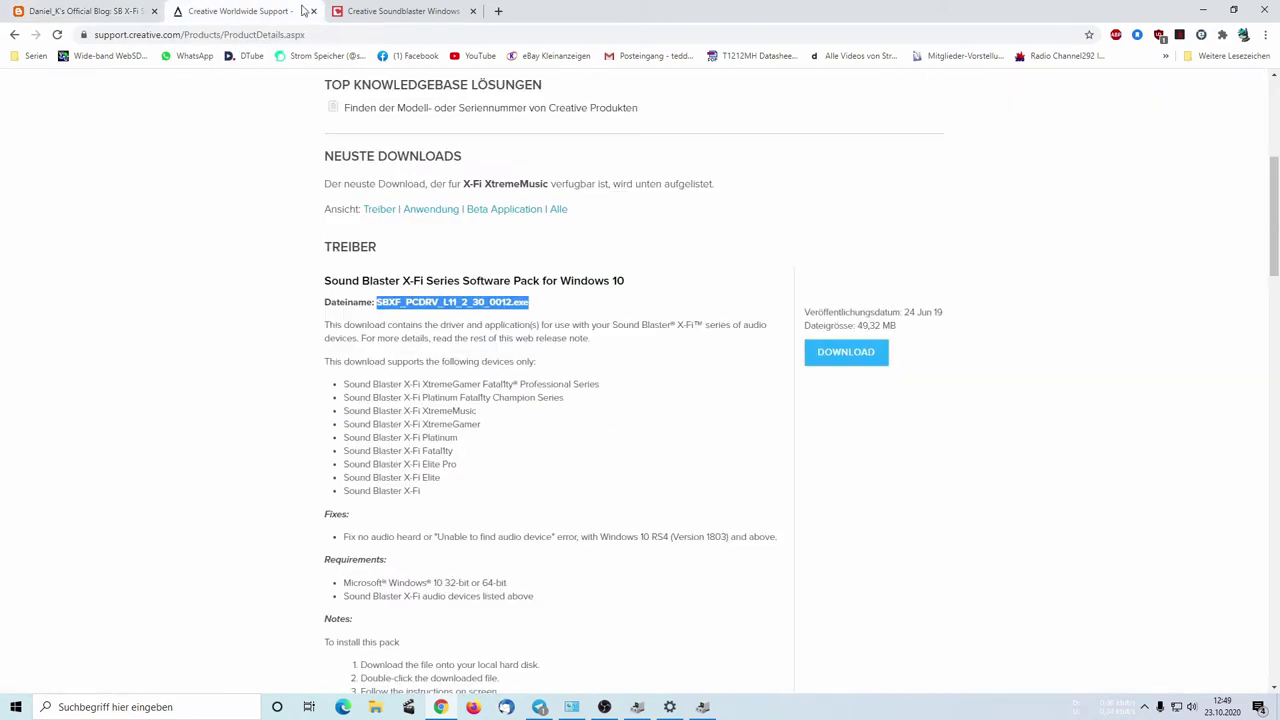
pyautogui.click(280, 10)
pyautogui.click(1204, 14)
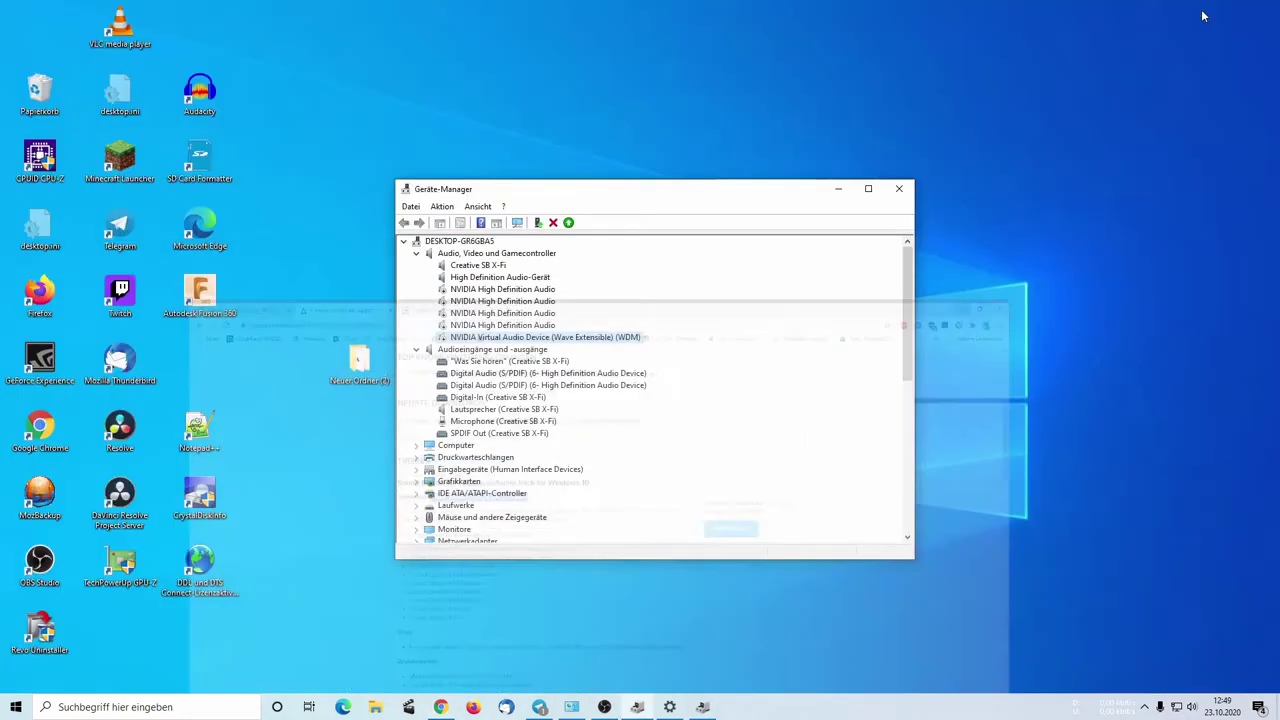
pyautogui.click(845, 190)
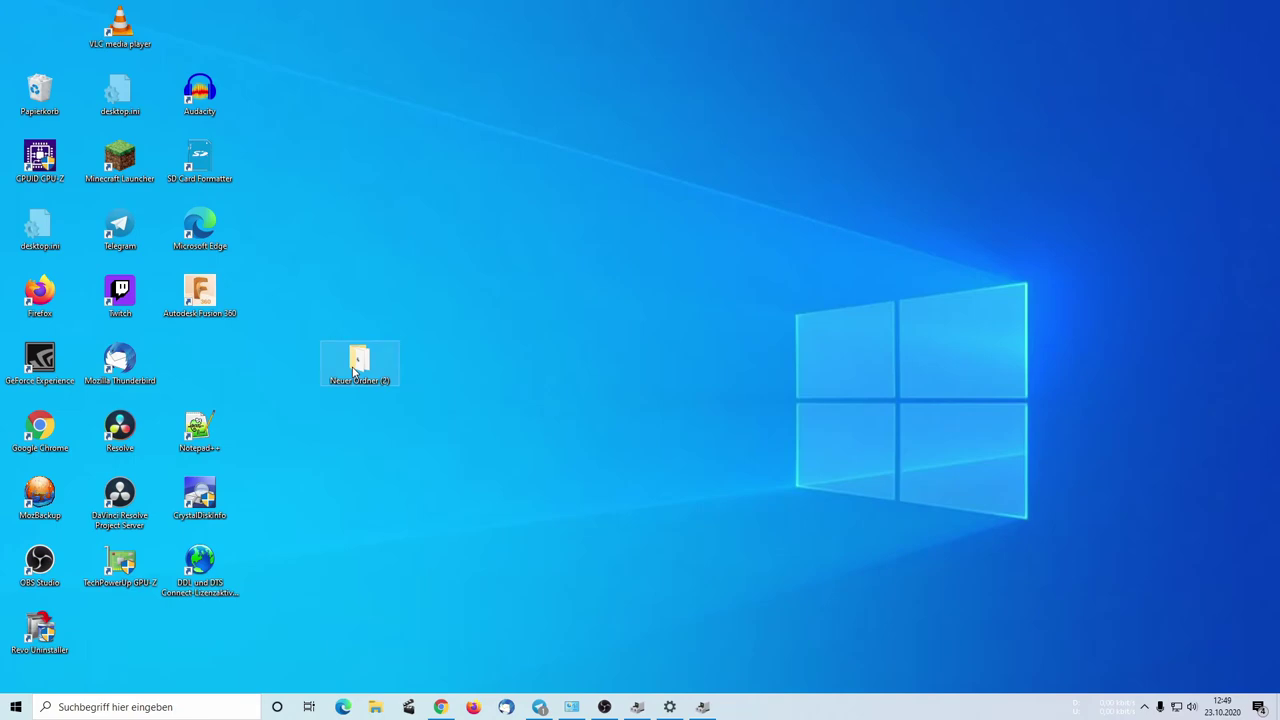
pyautogui.doubleClick(358, 365)
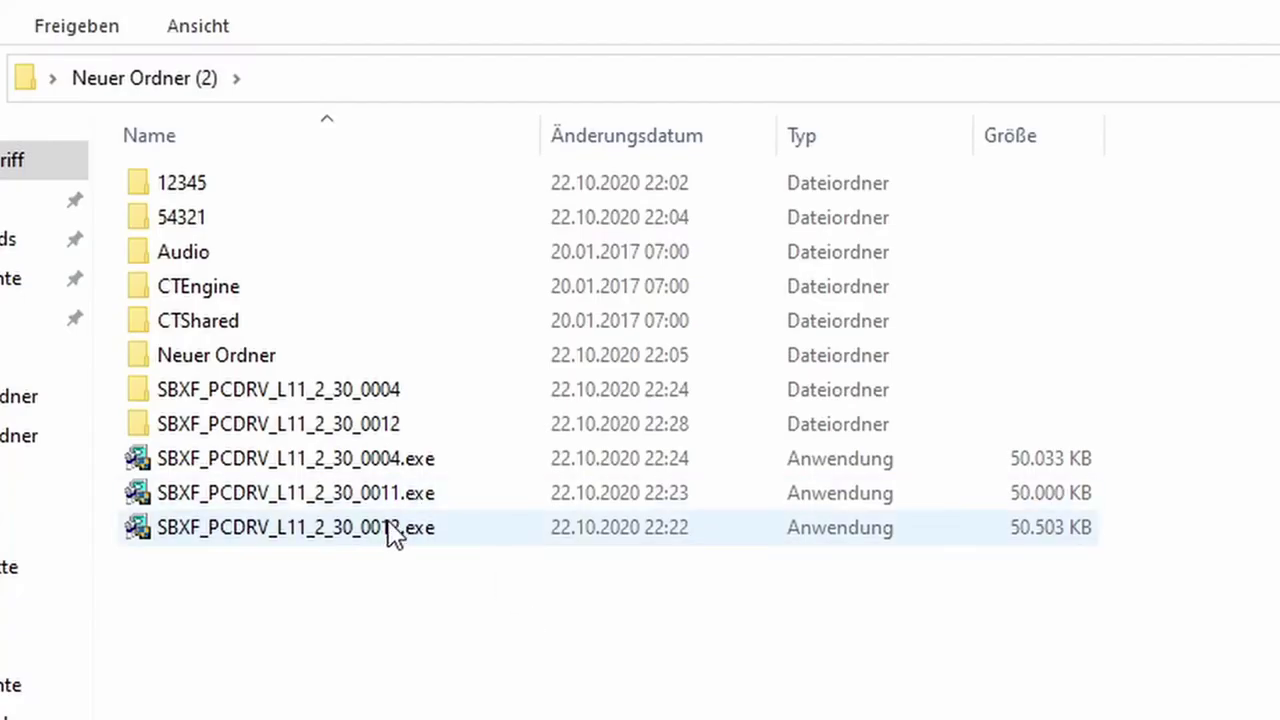
# Try to install the driver with SBXF_PCDRV_L11_2_30_0012.exe, using Deutsch as the setup language
pyautogui.click(498, 298)
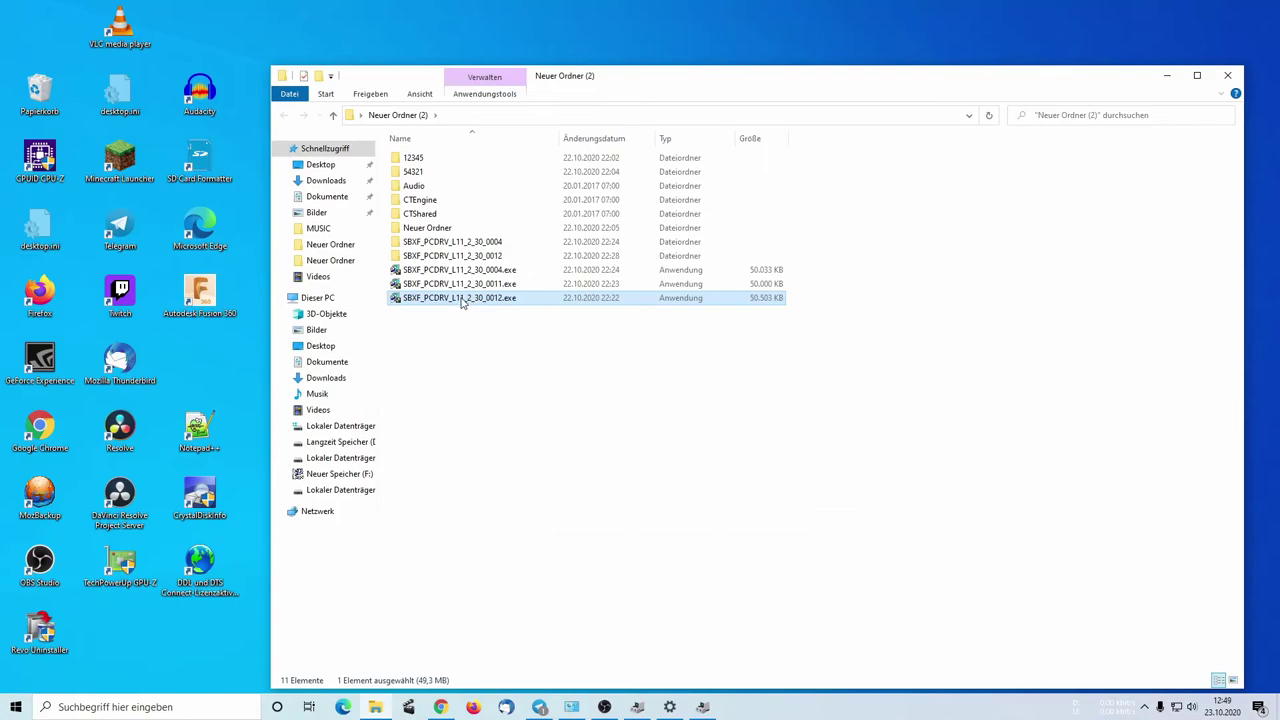
pyautogui.doubleClick(463, 299)
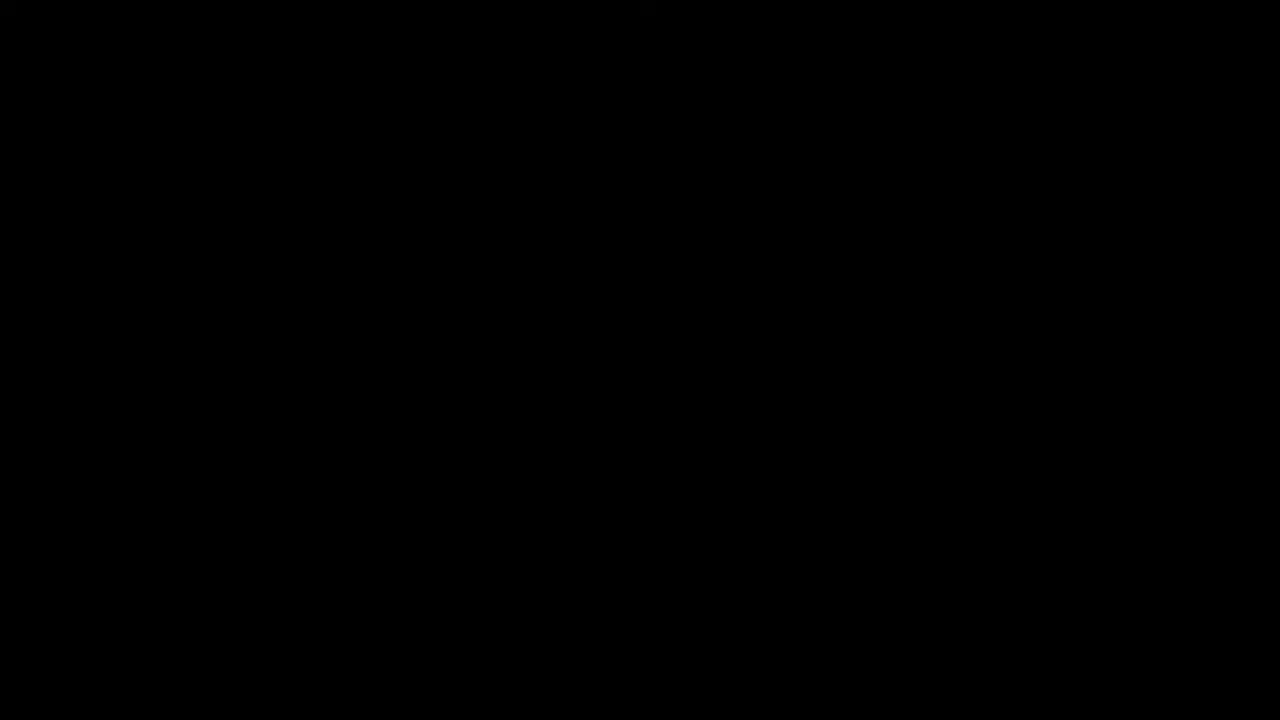
pyautogui.click(629, 417)
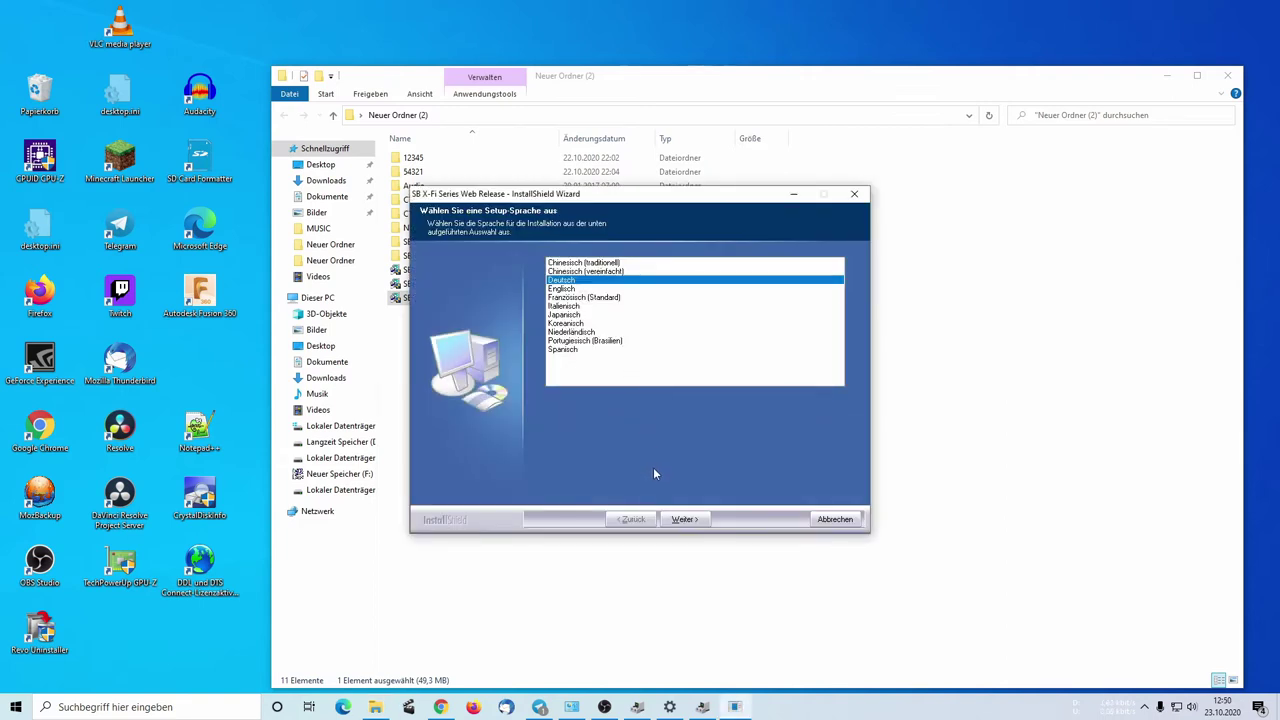
pyautogui.click(684, 520)
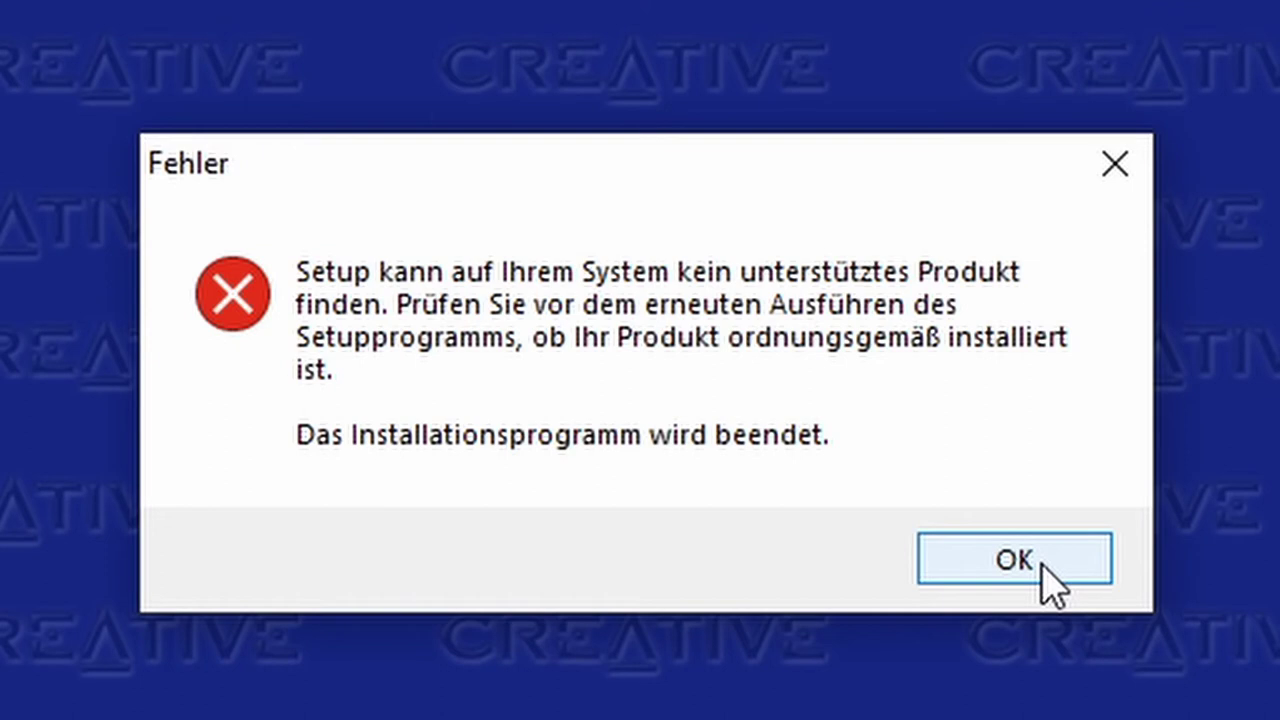
pyautogui.click(1040, 566)
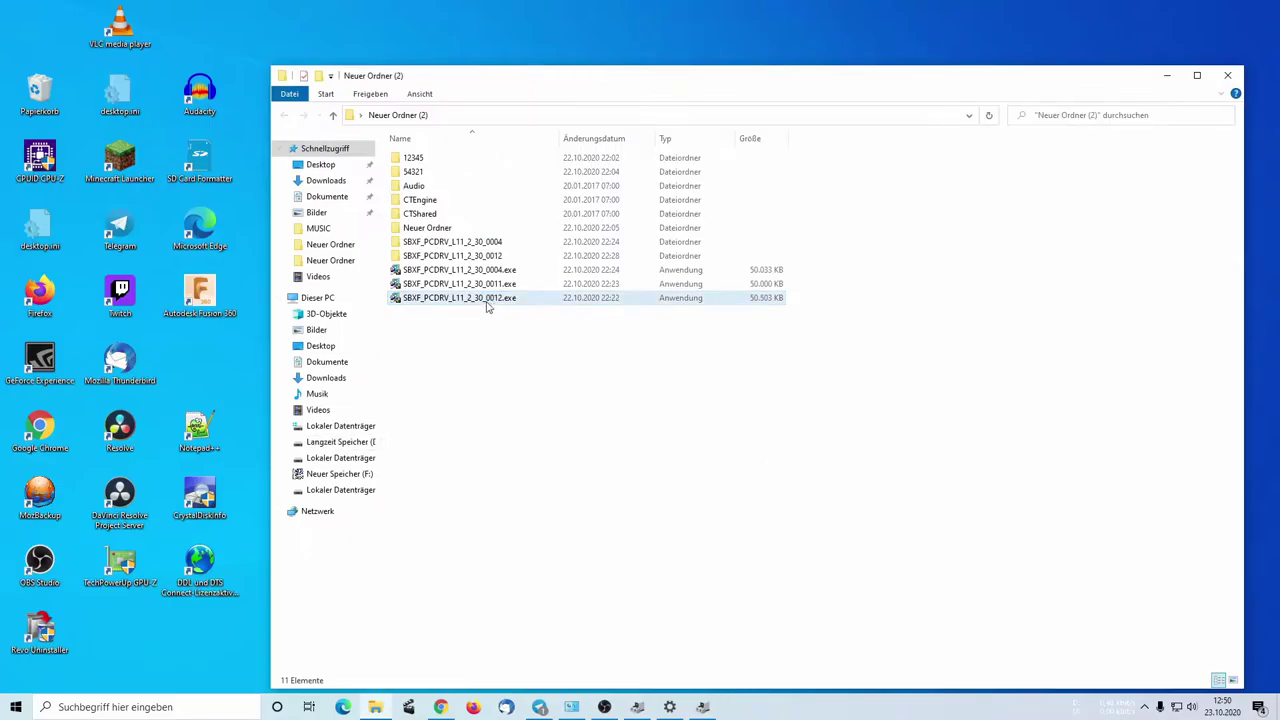
# Inspect SBXF_PCDRV_L11_2_30_0012.exe as an archive in WinRAR, including its extraction options, and close it without extracting
pyautogui.rightClick(489, 299)
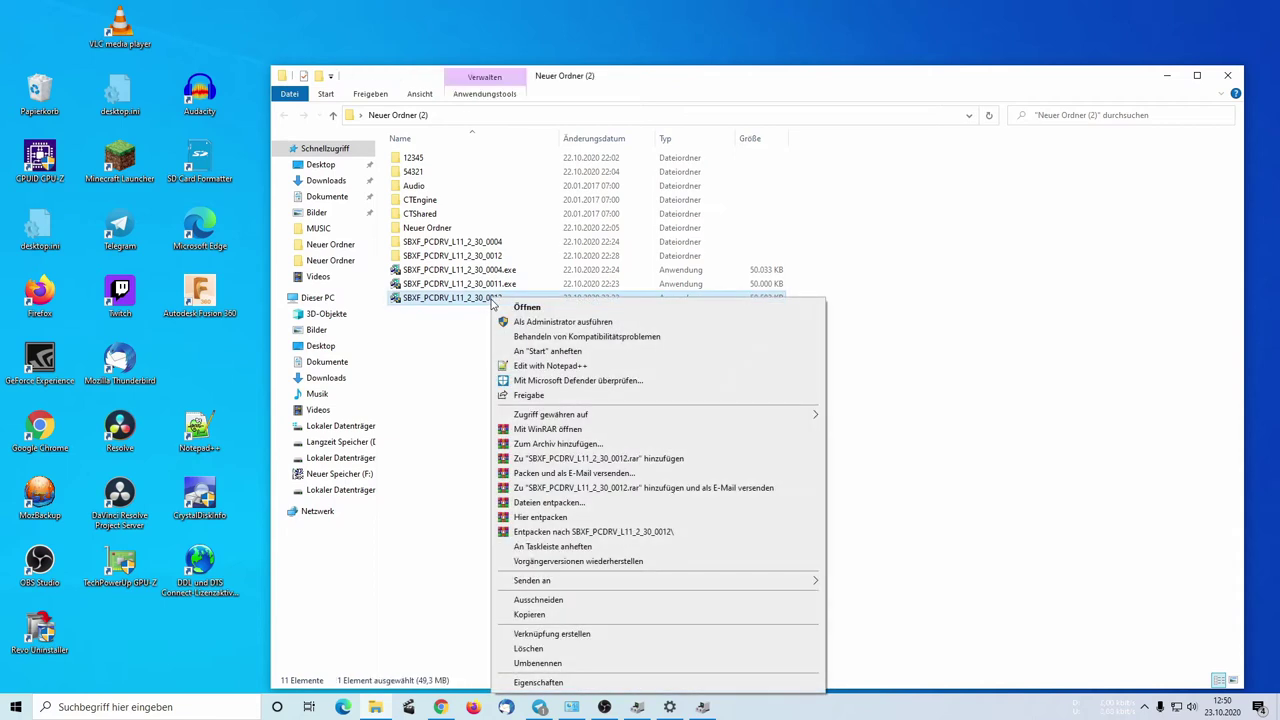
pyautogui.click(584, 430)
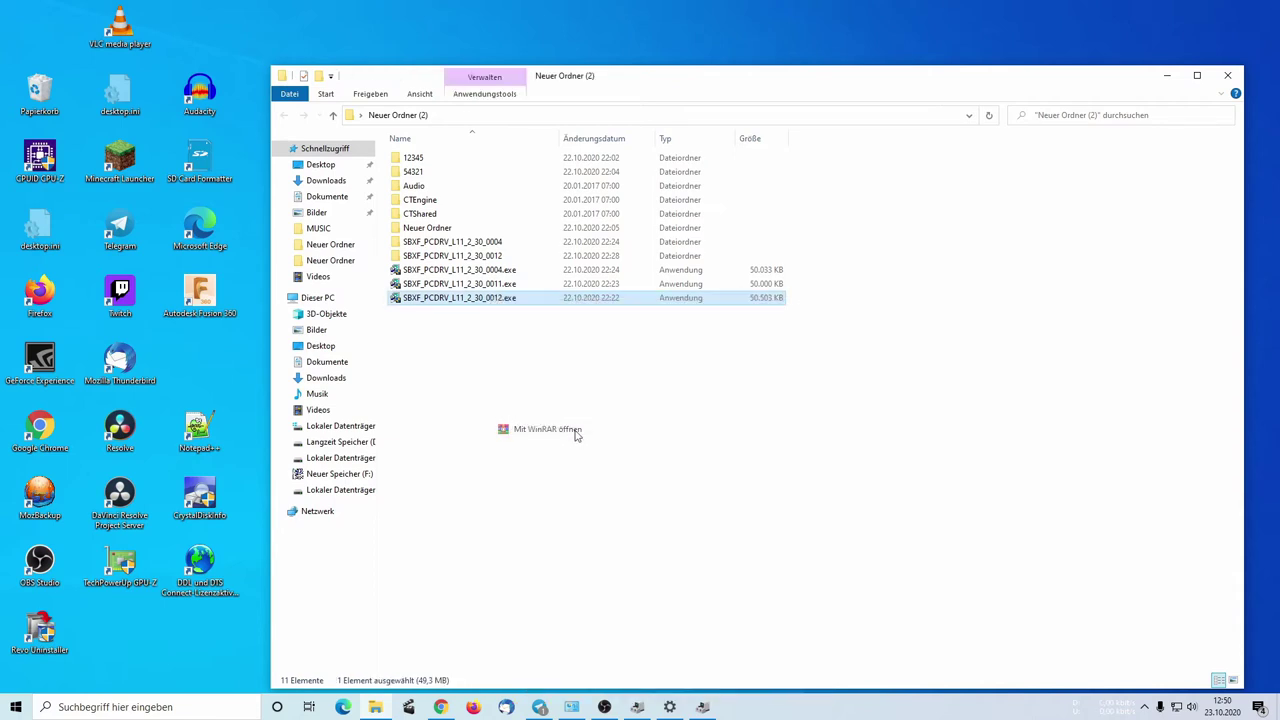
pyautogui.moveTo(540, 63); pyautogui.dragTo(818, 167)
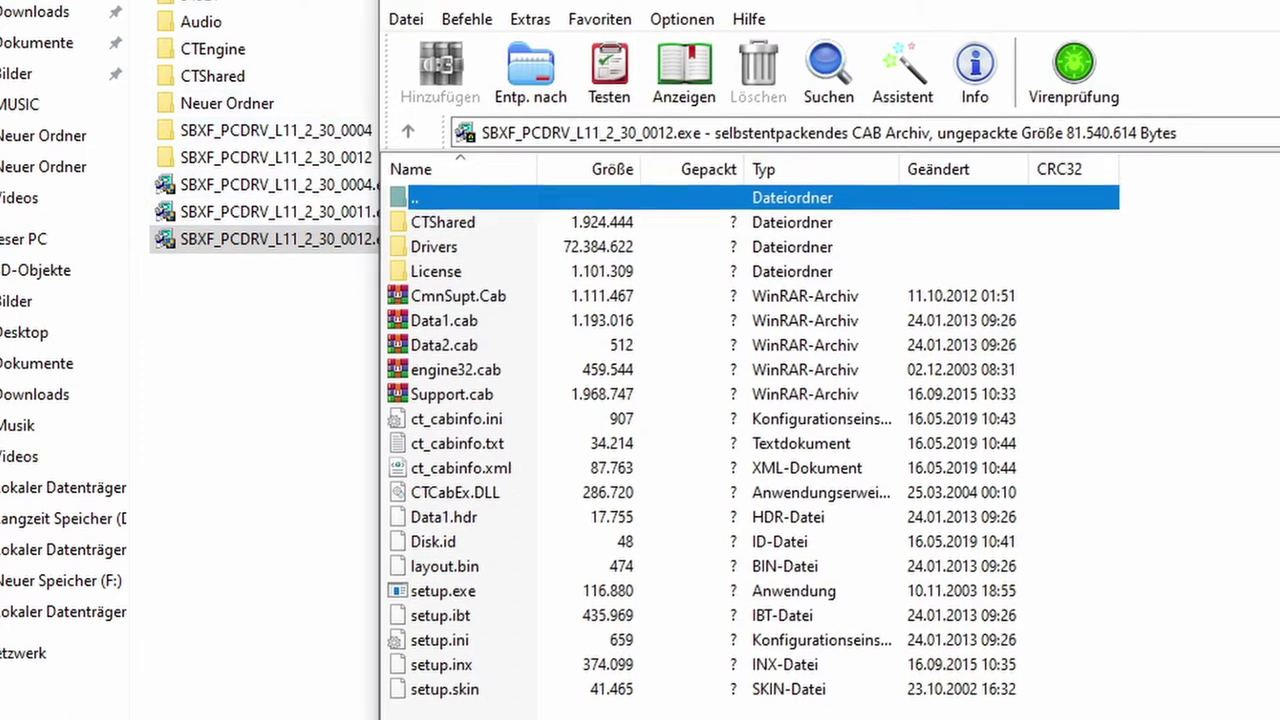
pyautogui.moveTo(700, 0); pyautogui.dragTo(317, 26)
pyautogui.click(165, 110)
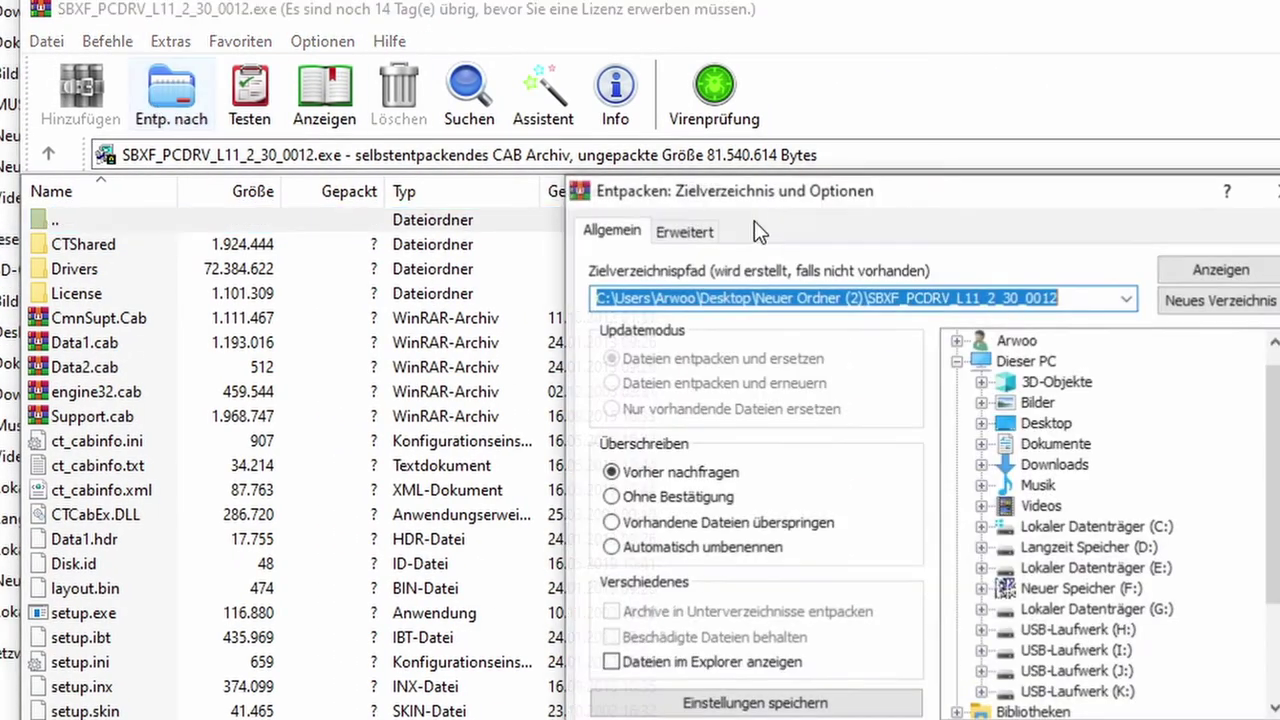
pyautogui.press('Escape')
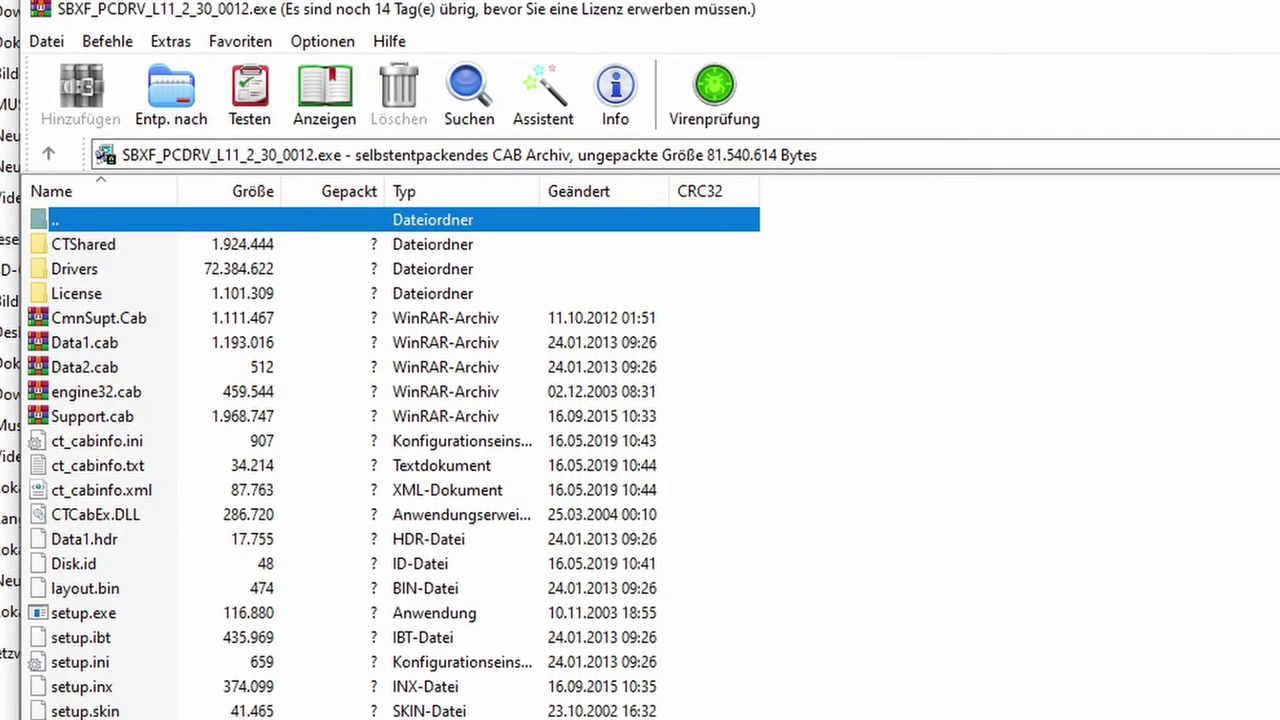
pyautogui.hotkey('alt', 'F4')
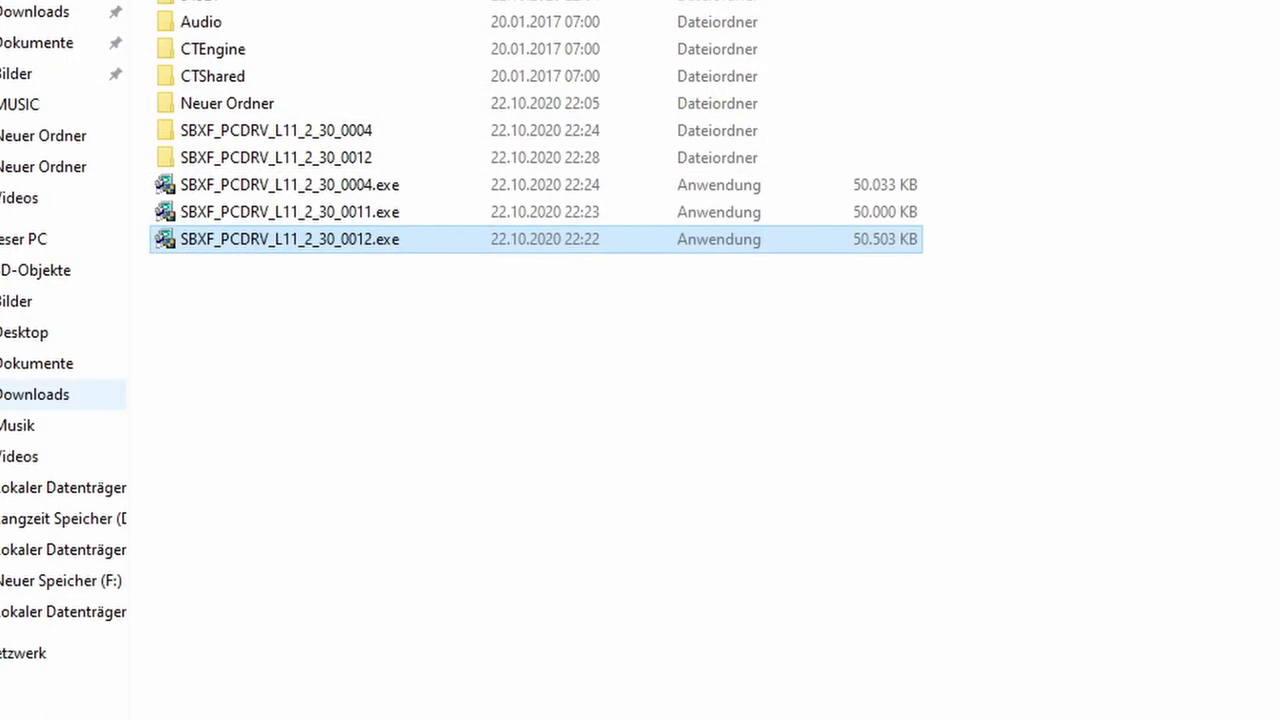
# Open the Drivers subfolder of the extracted SBXF_PCDRV_L11_2_30_0012 folder
pyautogui.click(383, 158)
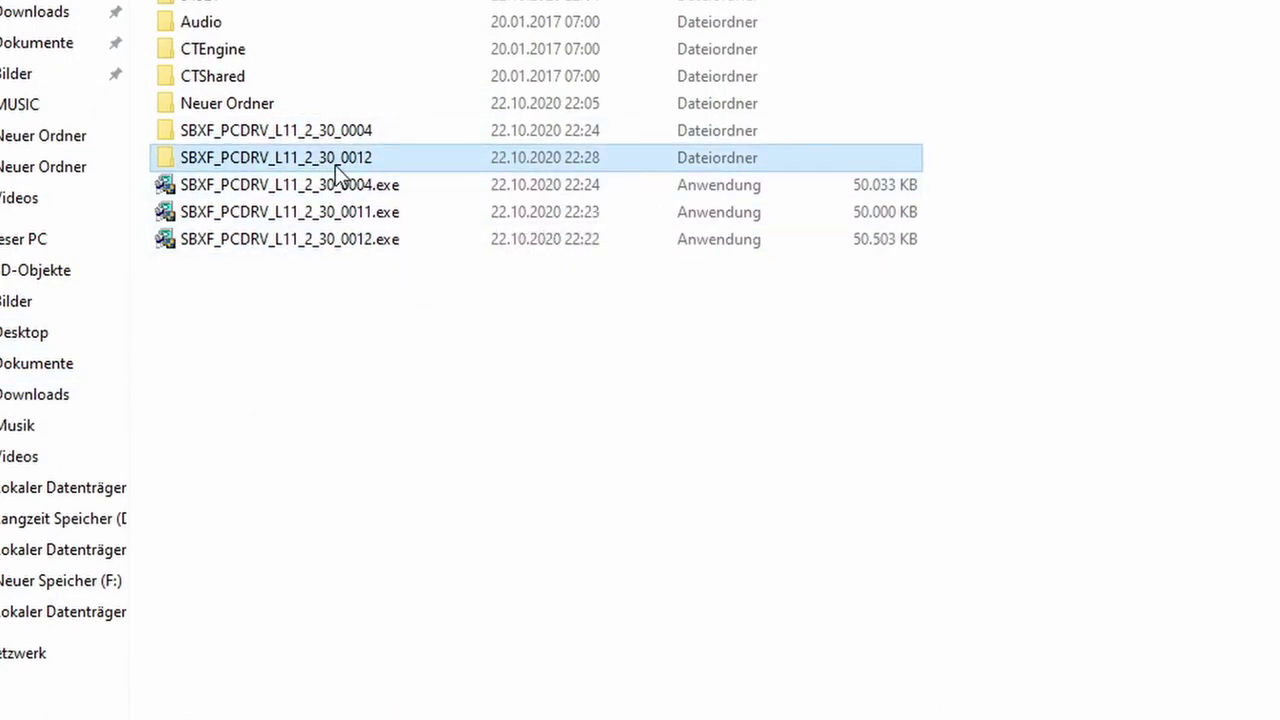
pyautogui.doubleClick(360, 160)
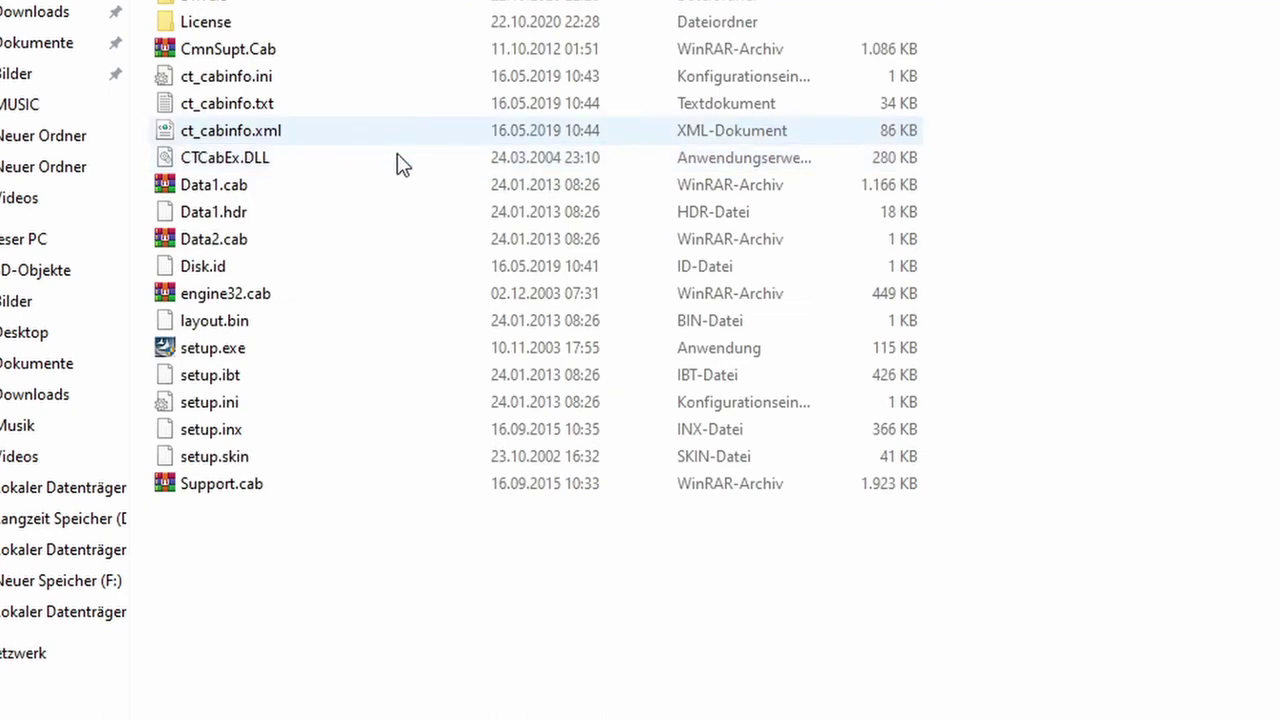
pyautogui.doubleClick(232, 192)
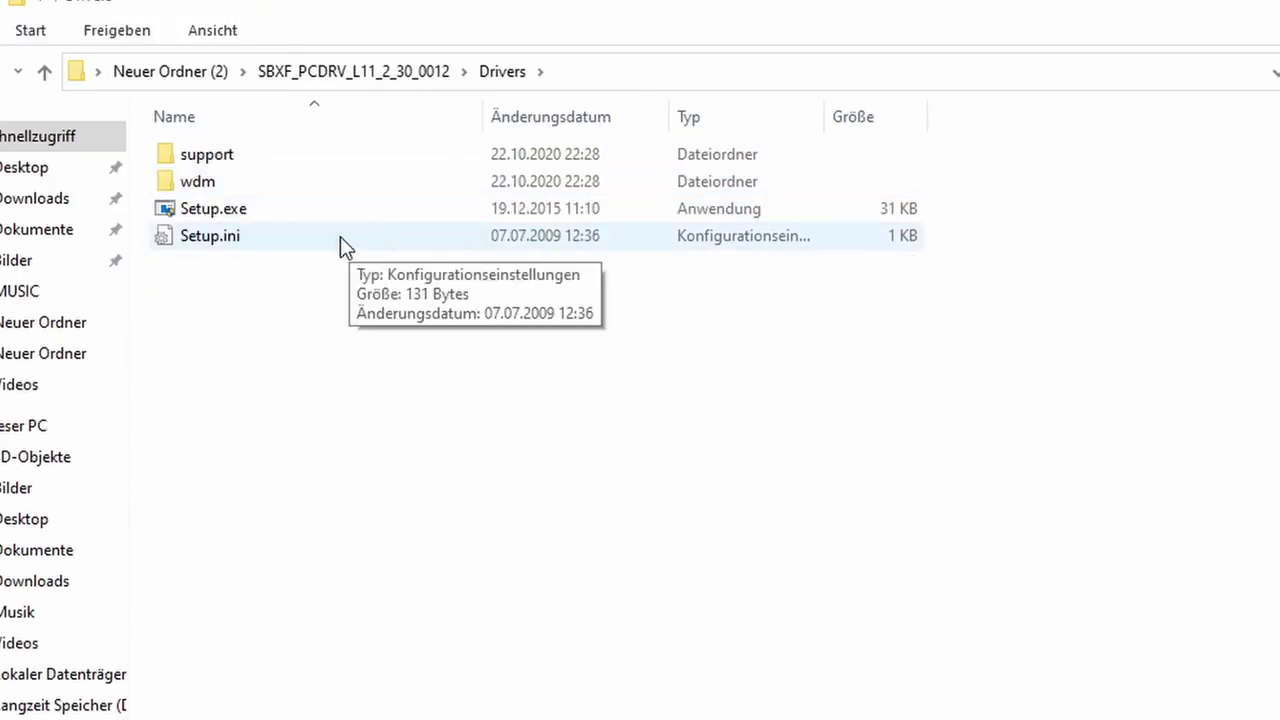
# Check the compatibility mode settings in the properties of Setup.exe in the Drivers folder
pyautogui.click(222, 212)
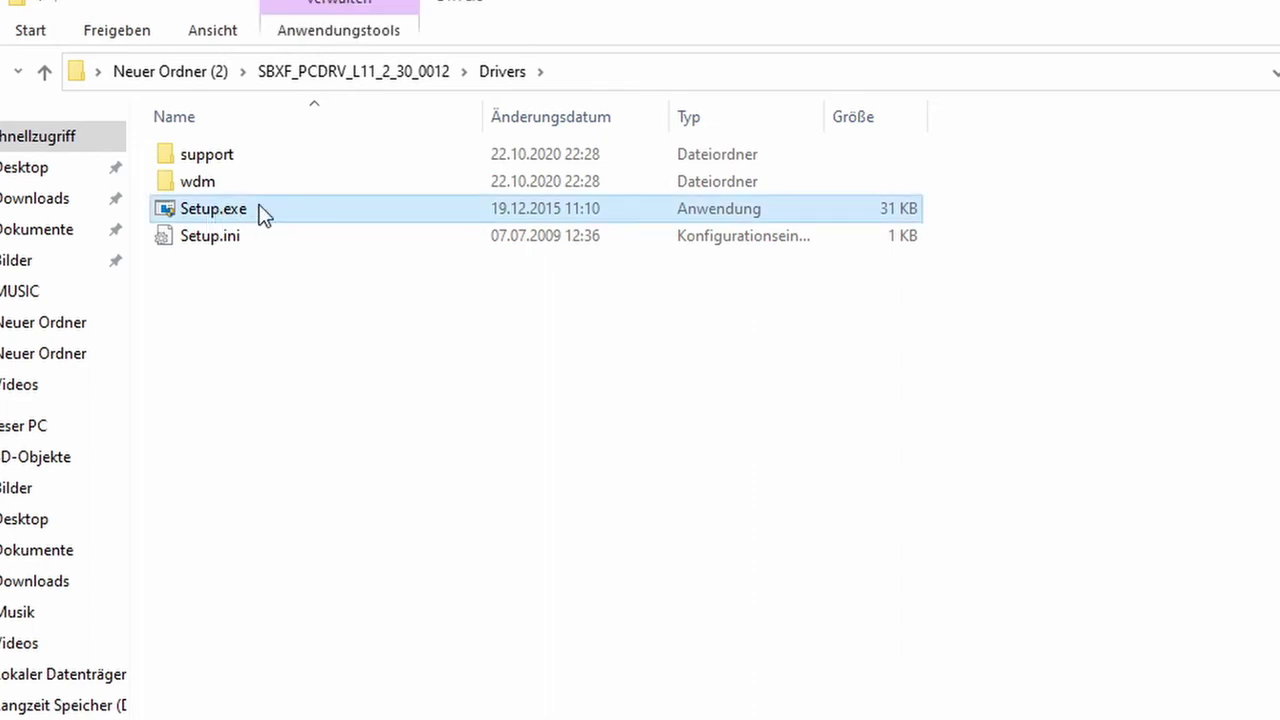
pyautogui.rightClick(262, 215)
pyautogui.click(330, 719)
pyautogui.click(410, 271)
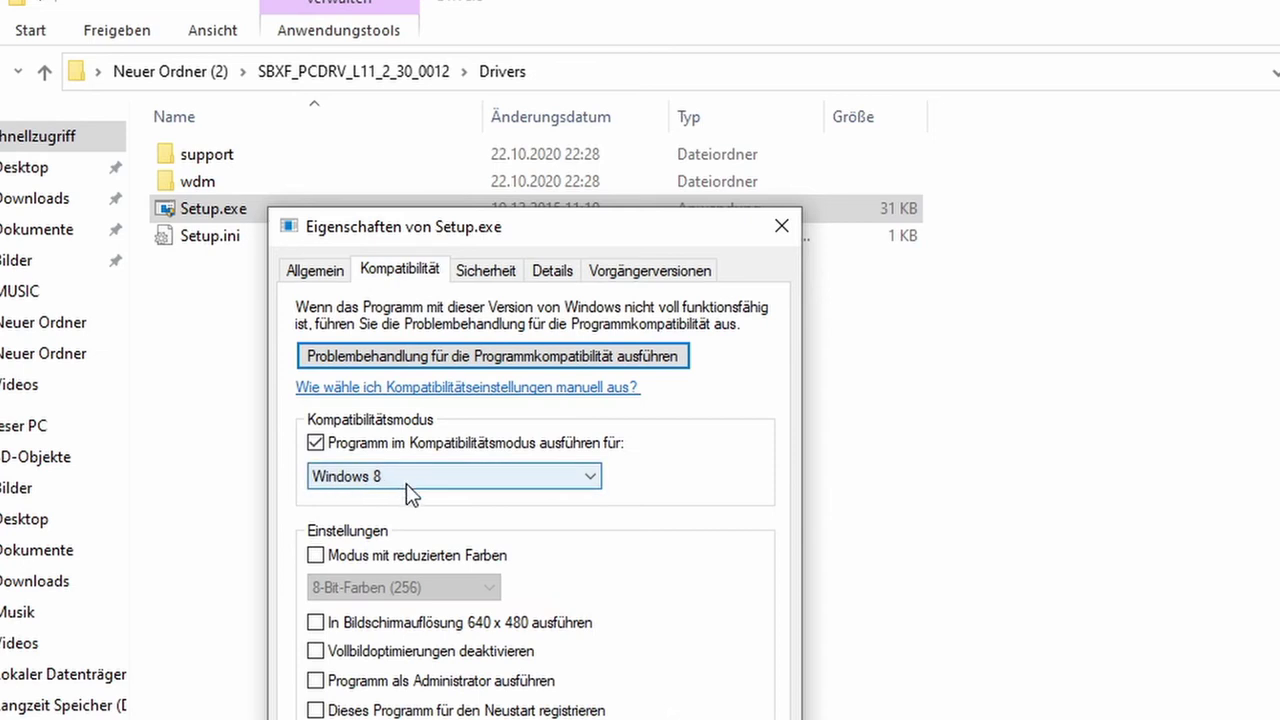
pyautogui.click(560, 719)
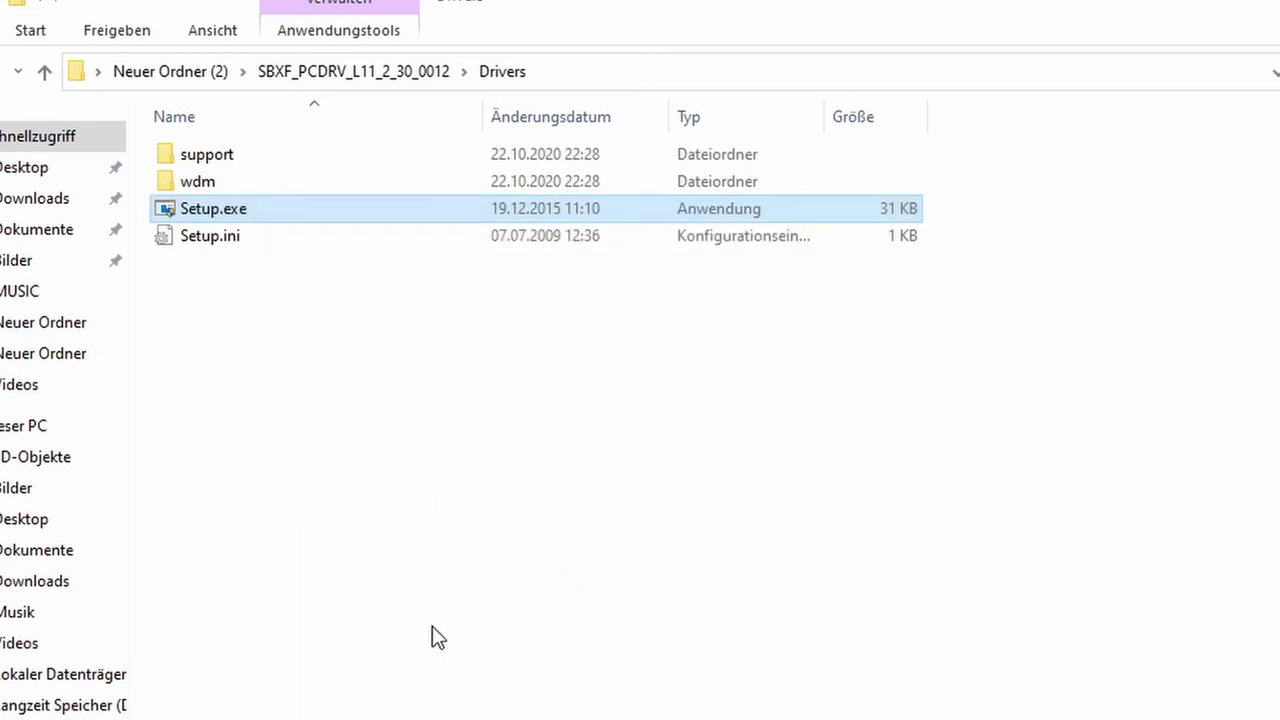
pyautogui.click(438, 637)
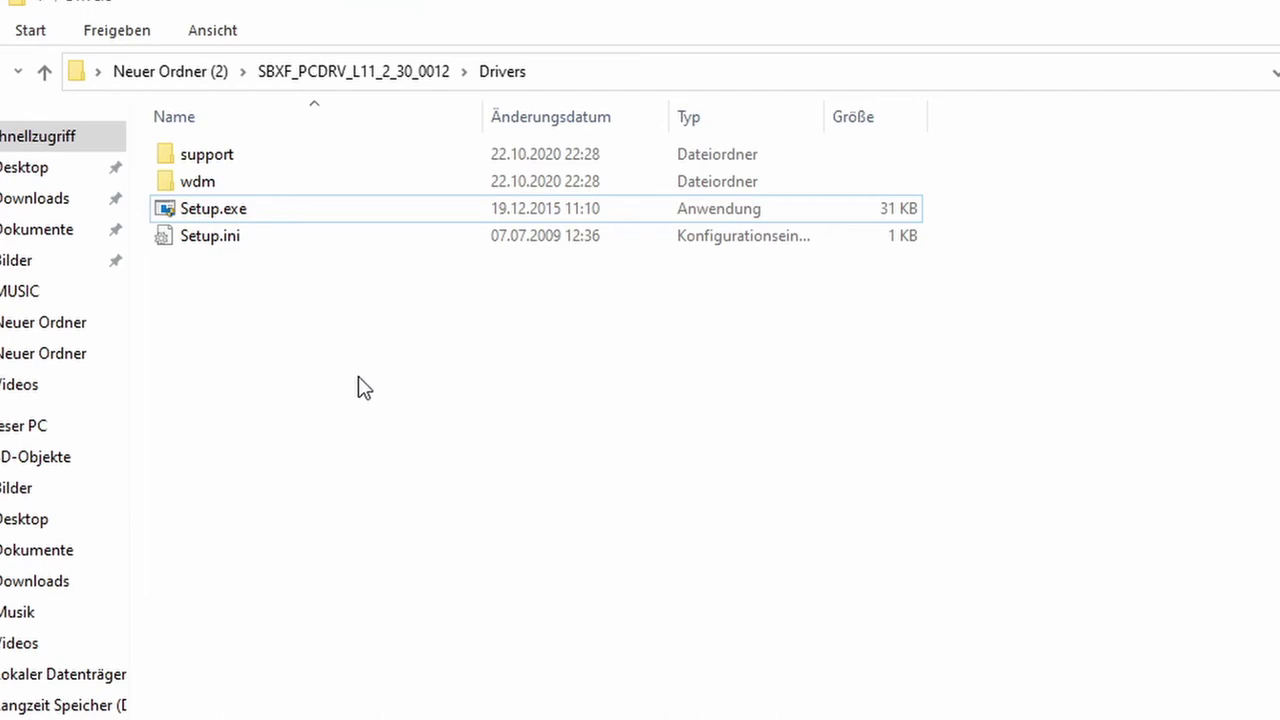
# Run Setup.exe to view the Creative Driver Update Utility, quit it, and check the audio entries in the Device Manager
pyautogui.doubleClick(218, 212)
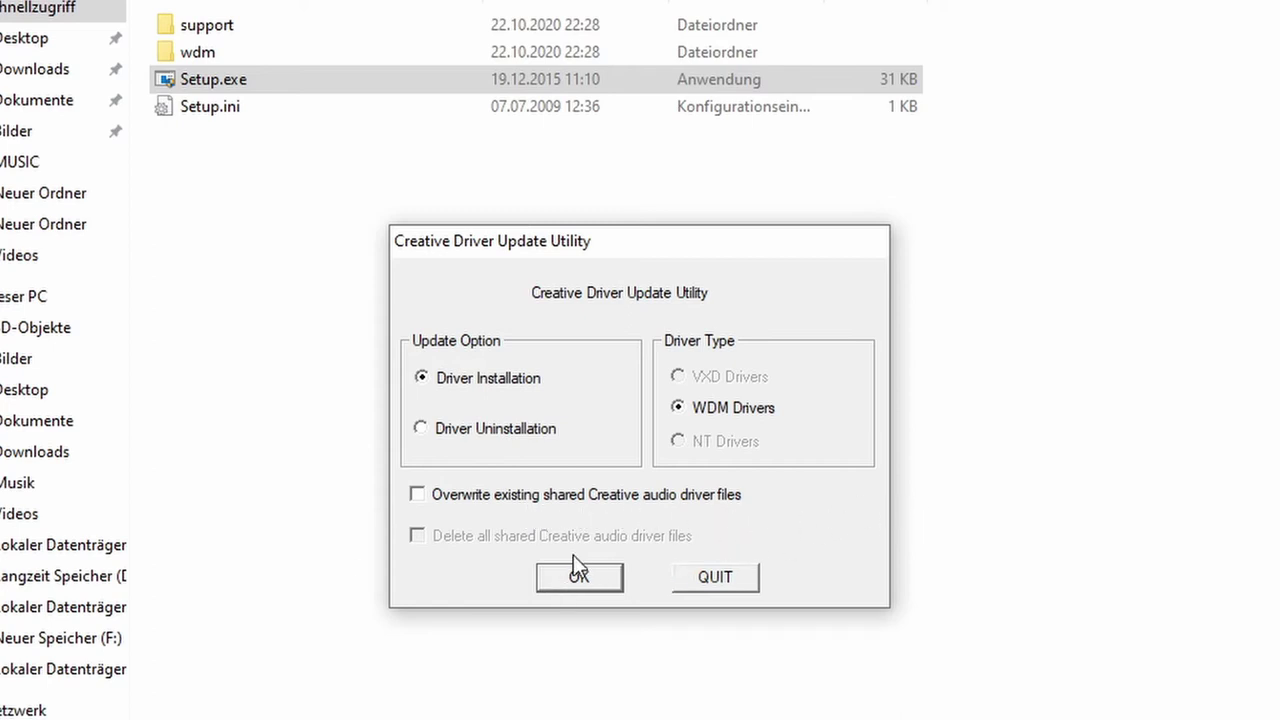
pyautogui.click(736, 578)
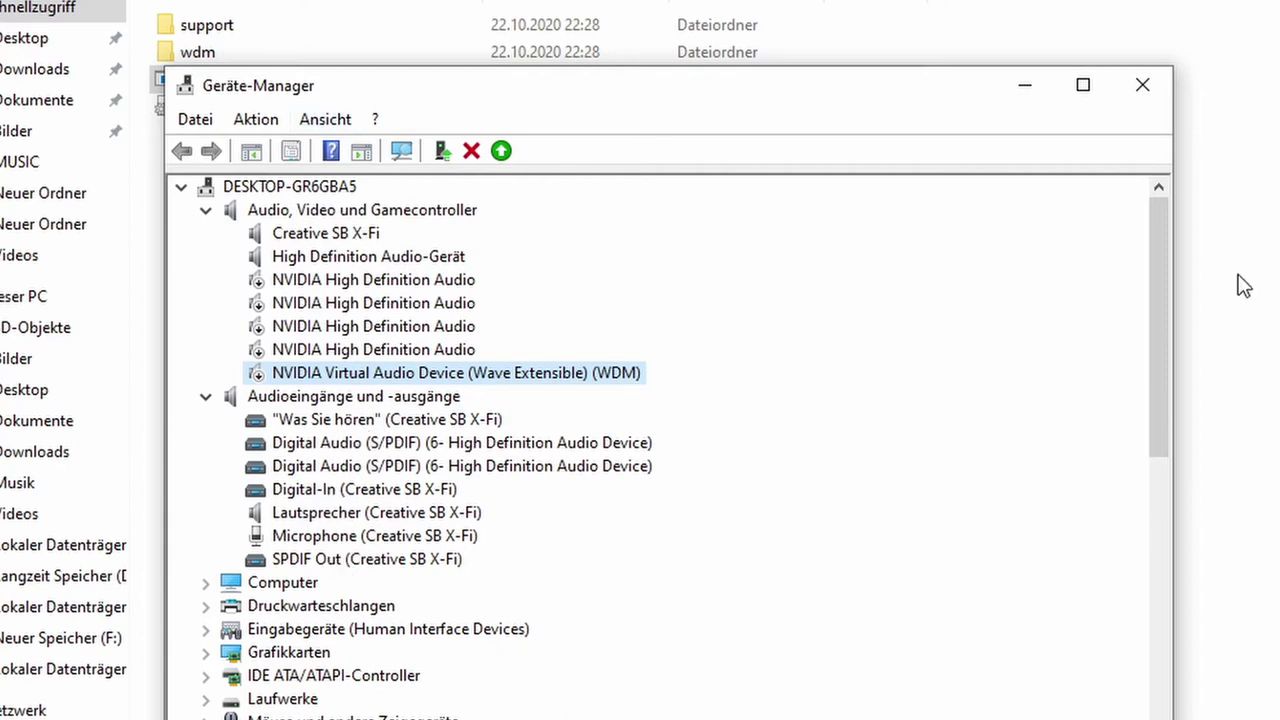
pyautogui.click(1025, 86)
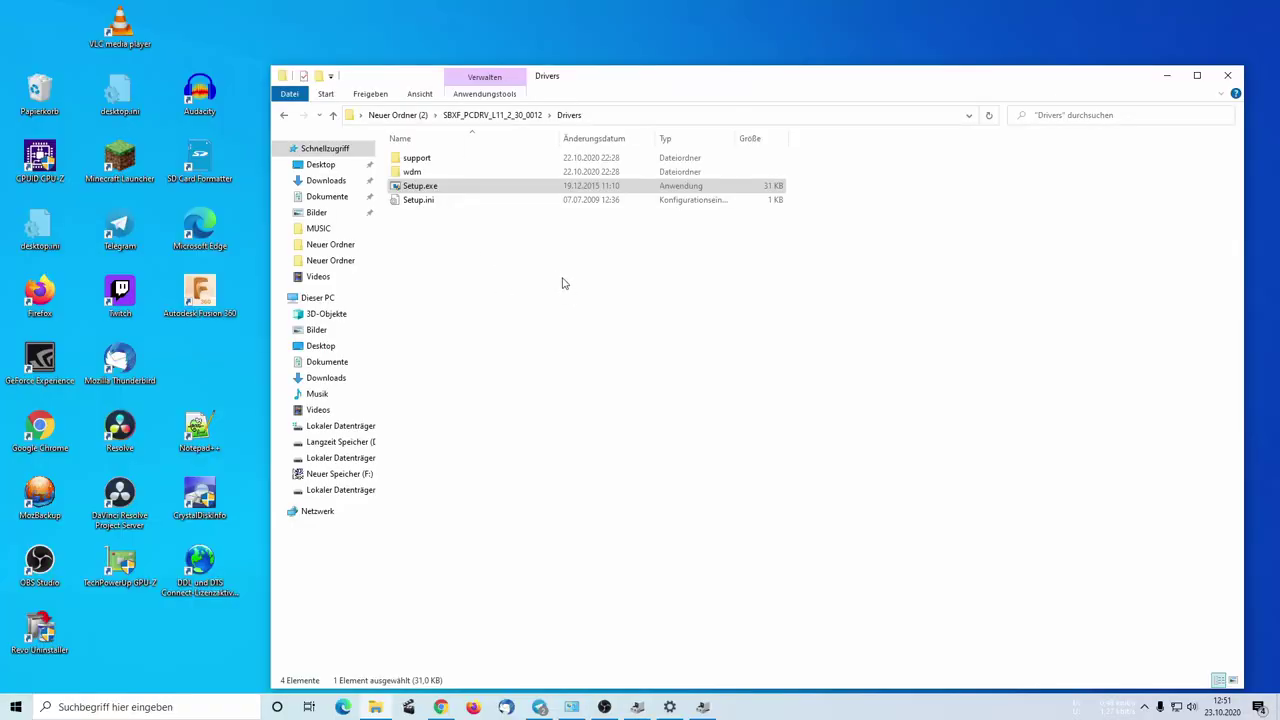
# Open Creative's volume panel and launch the Creative Konsole Starter from it
pyautogui.click(1147, 708)
pyautogui.click(1148, 677)
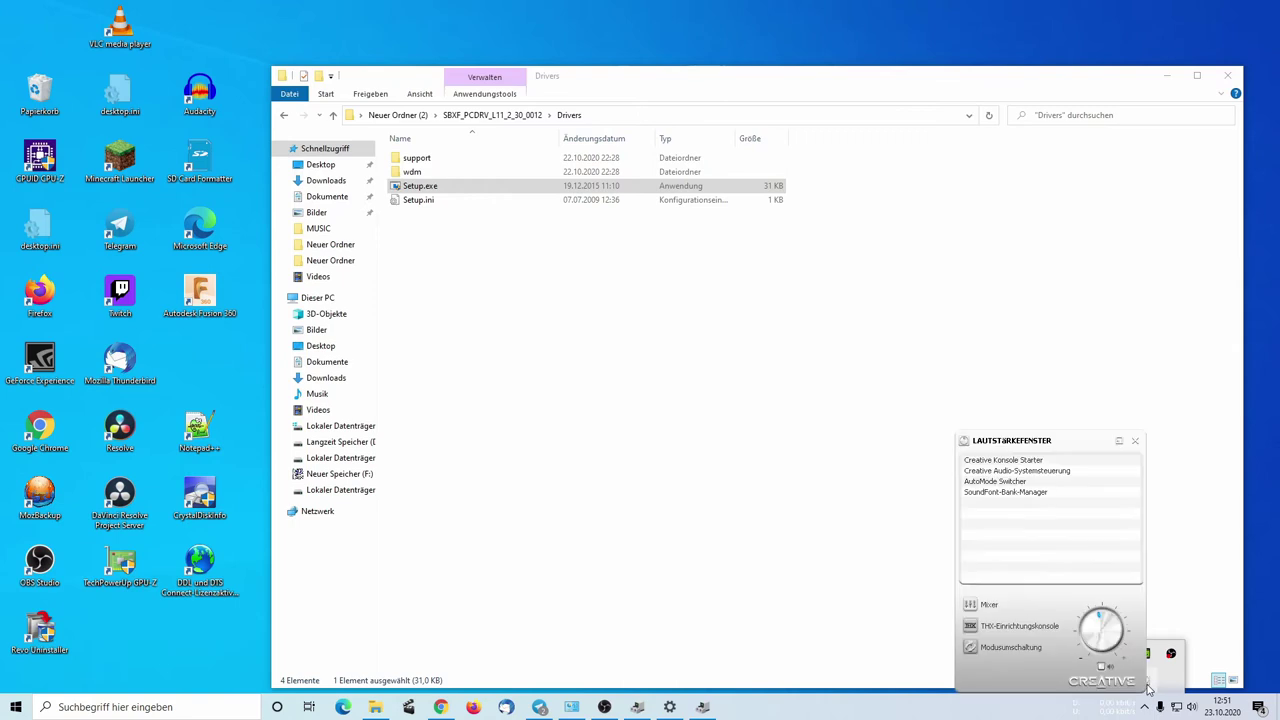
pyautogui.click(1019, 462)
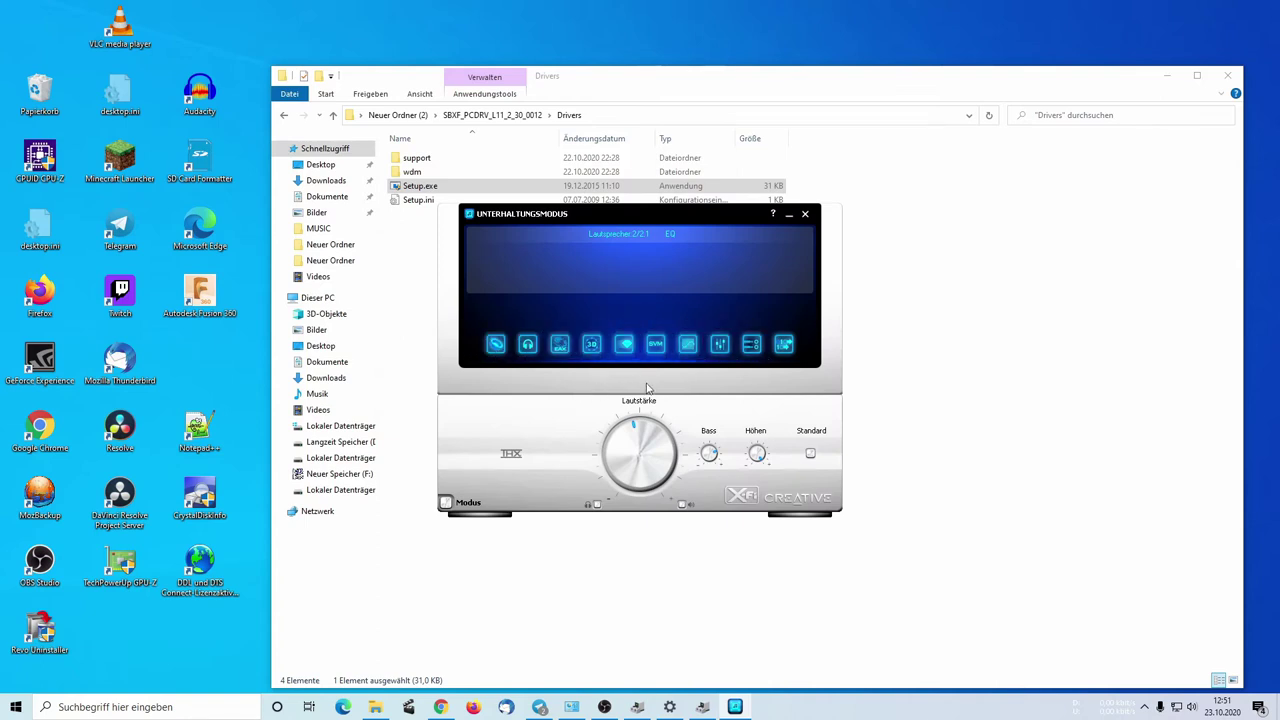
# Review the speaker configuration in the Creative console, including the advanced volume controls and the bass management settings
pyautogui.click(495, 344)
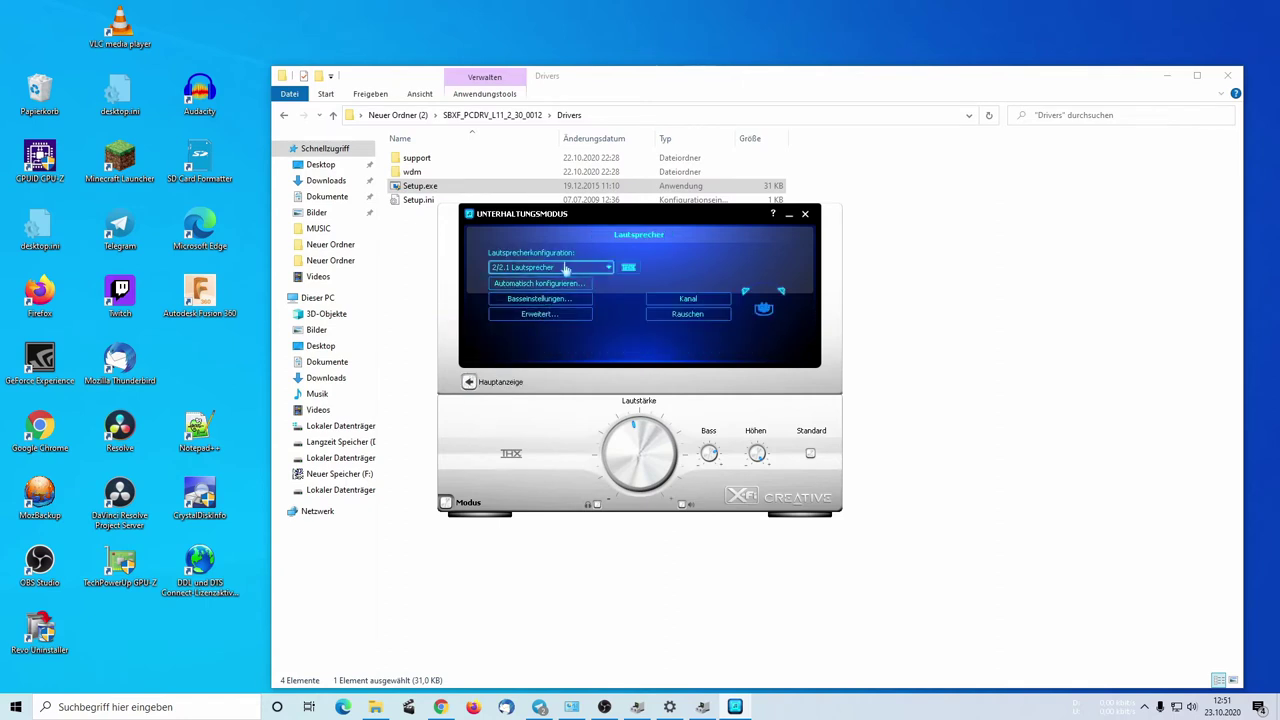
pyautogui.click(541, 315)
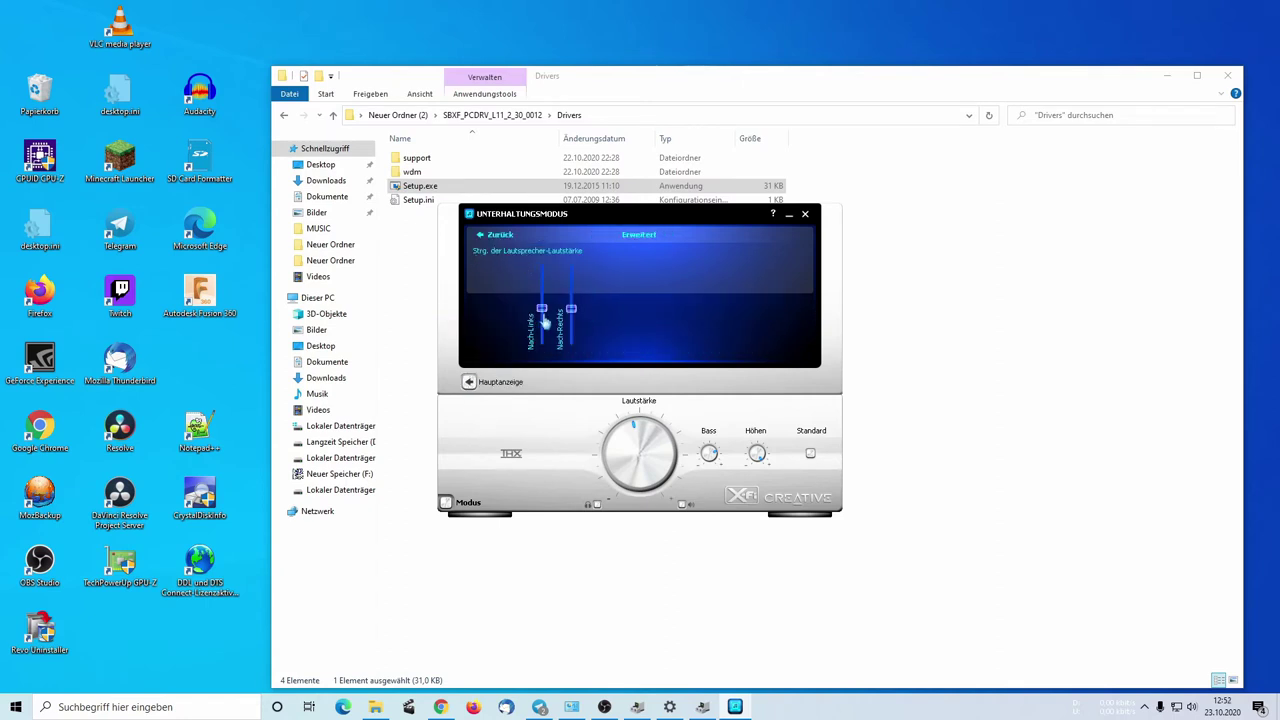
pyautogui.click(481, 235)
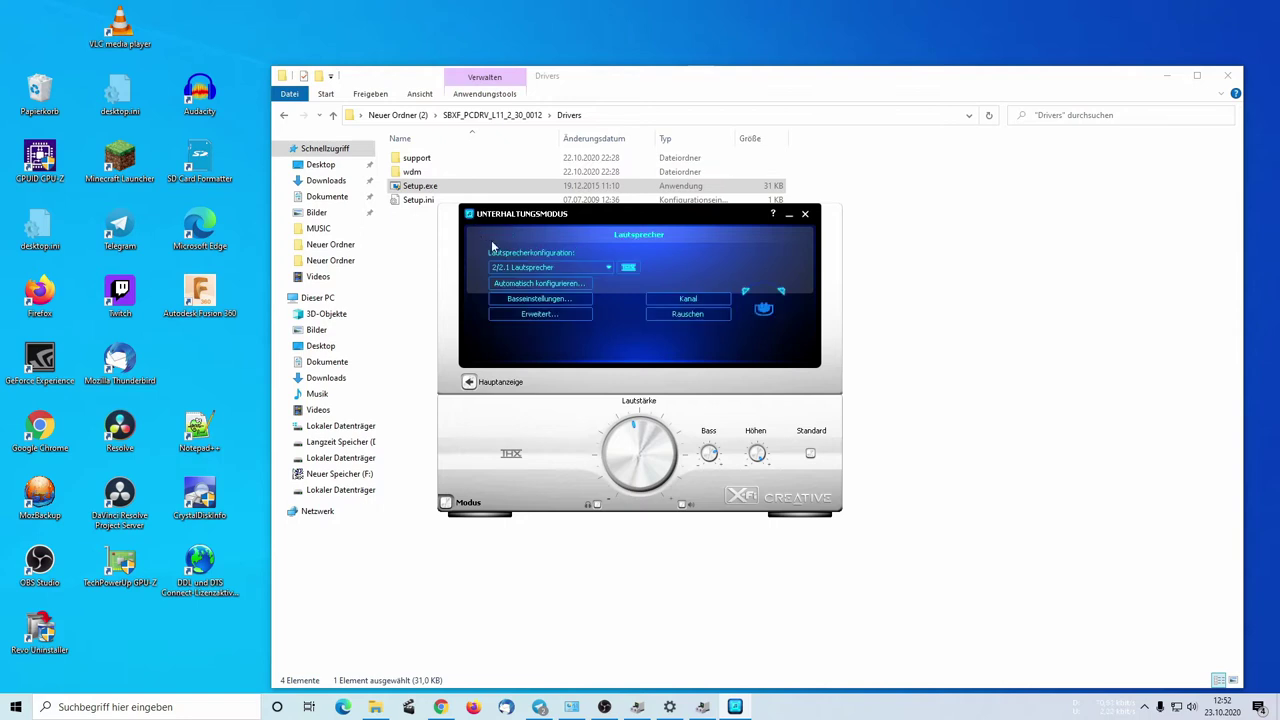
pyautogui.click(531, 299)
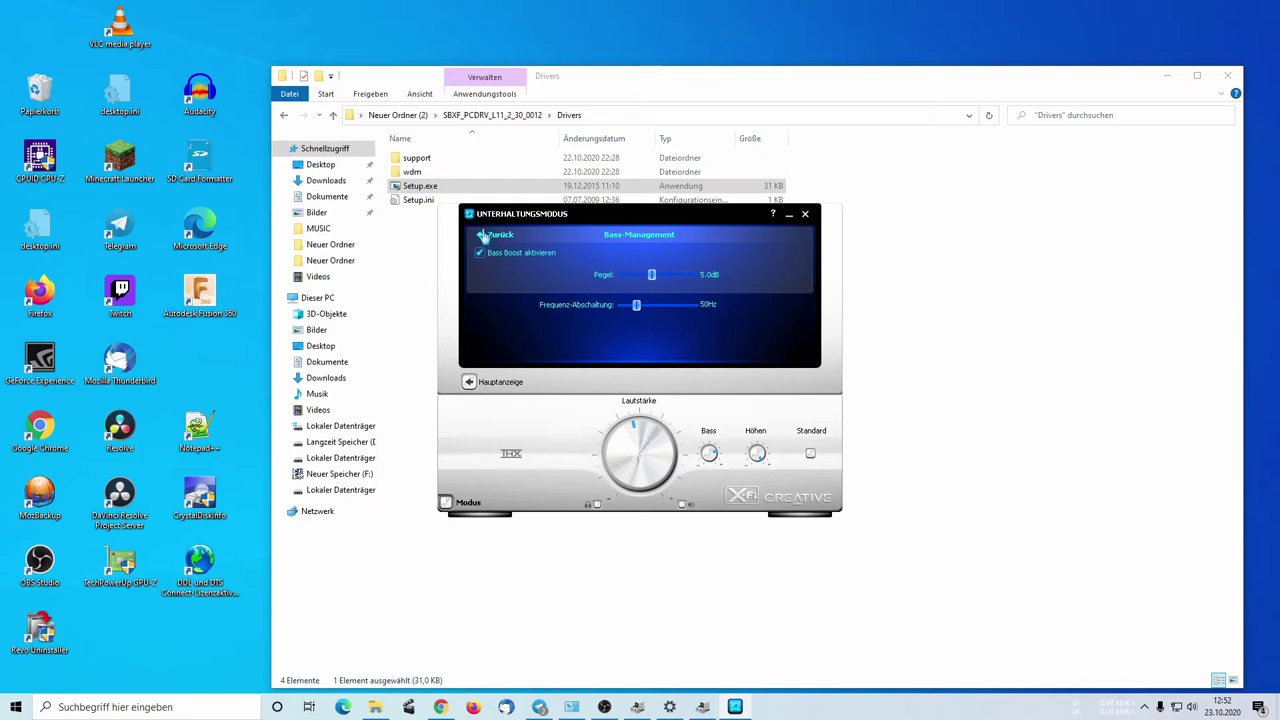
pyautogui.click(482, 235)
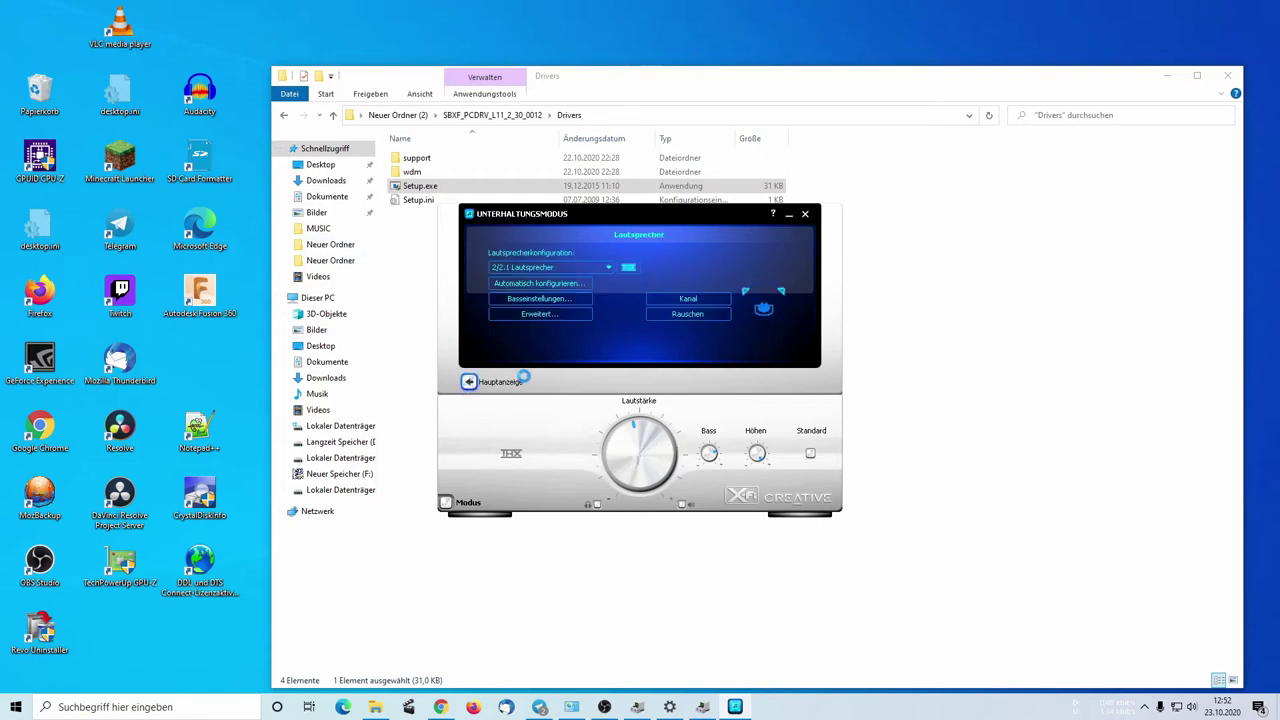
# Select Mikrofon as the FlexiJack mode in the connection settings and open the Digital E/A settings
pyautogui.click(468, 382)
pyautogui.click(751, 343)
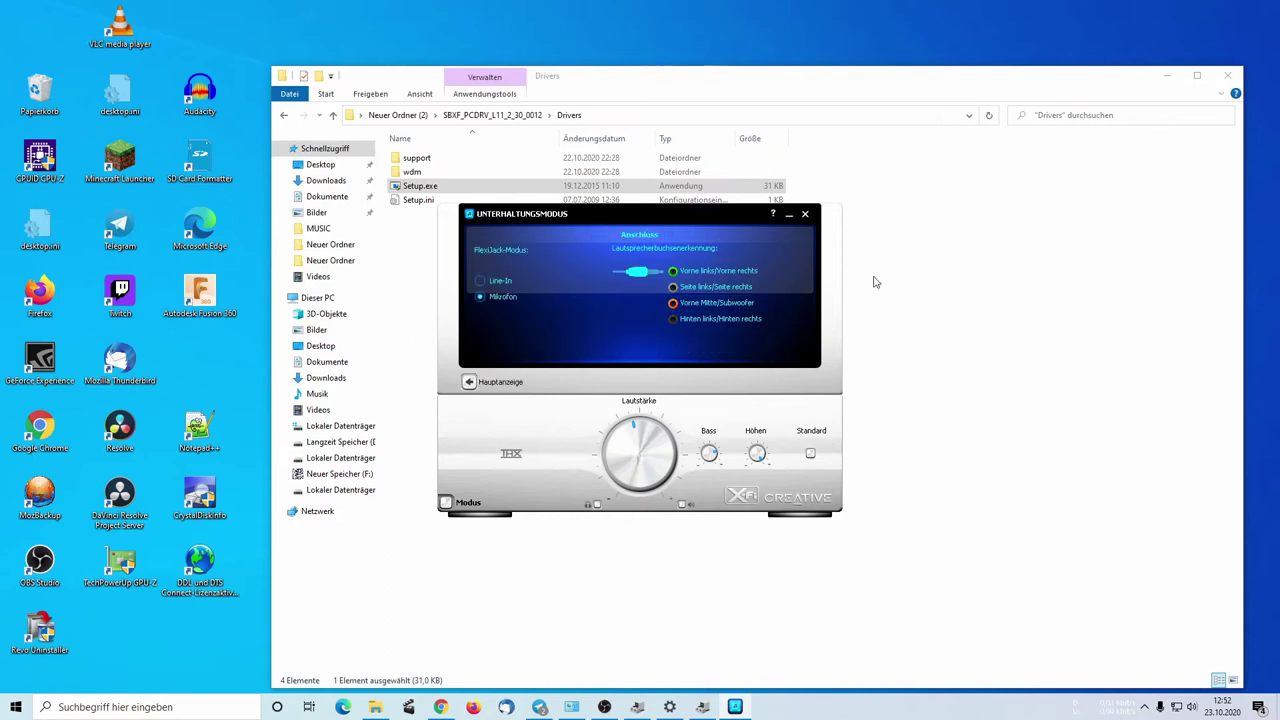
pyautogui.click(481, 298)
pyautogui.click(470, 382)
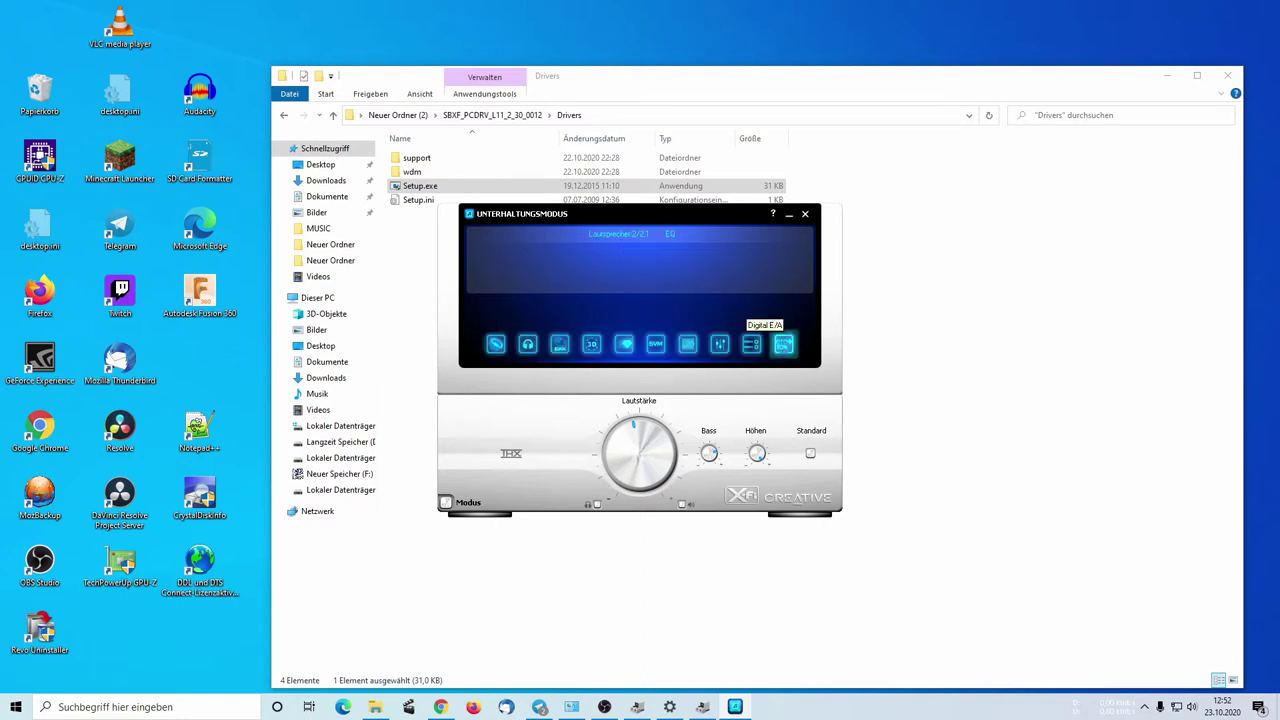
pyautogui.click(783, 344)
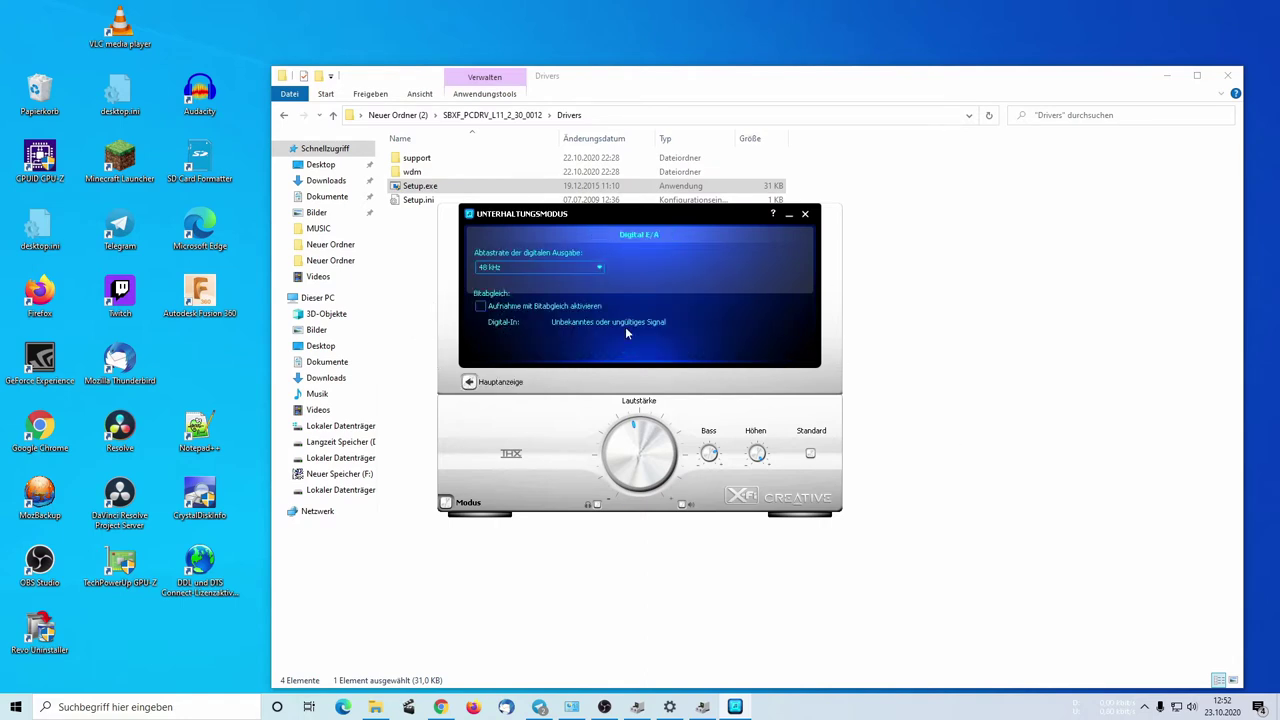
# Try 96 kHz as the sampling rate of the digital output, restore 48 kHz, and close the Creative console
pyautogui.click(536, 268)
pyautogui.click(499, 294)
pyautogui.click(540, 267)
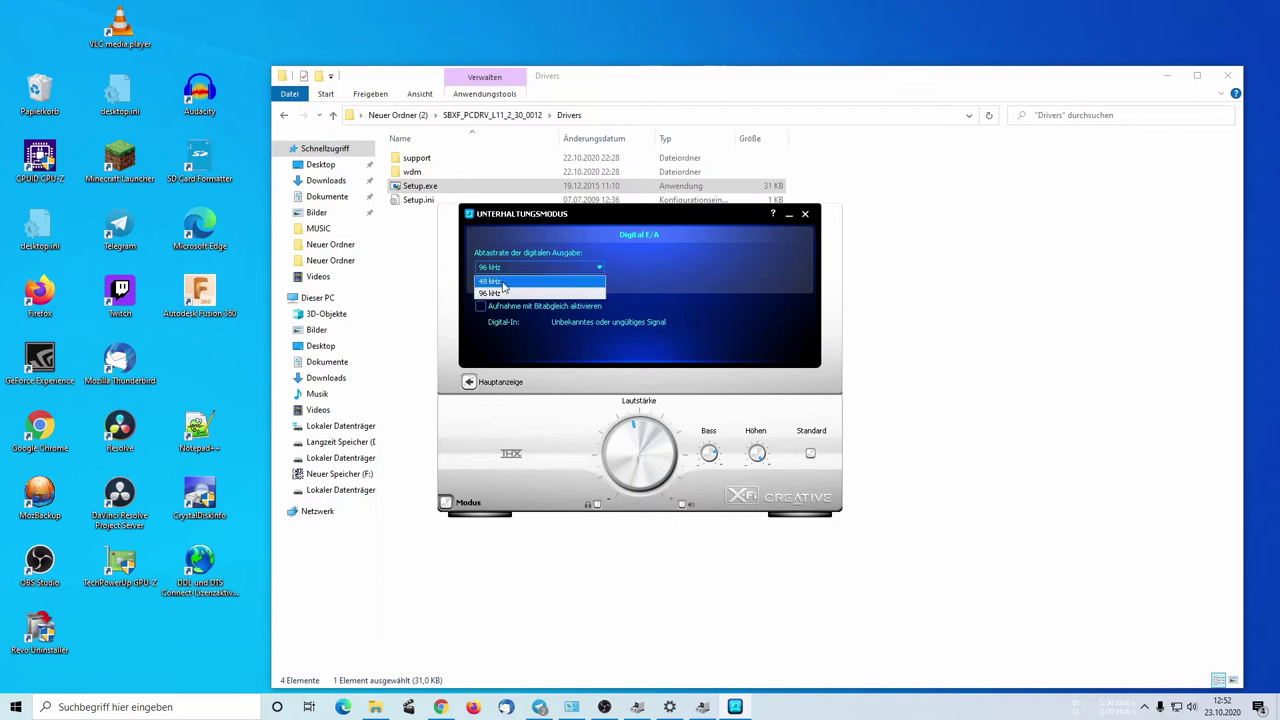
pyautogui.click(500, 283)
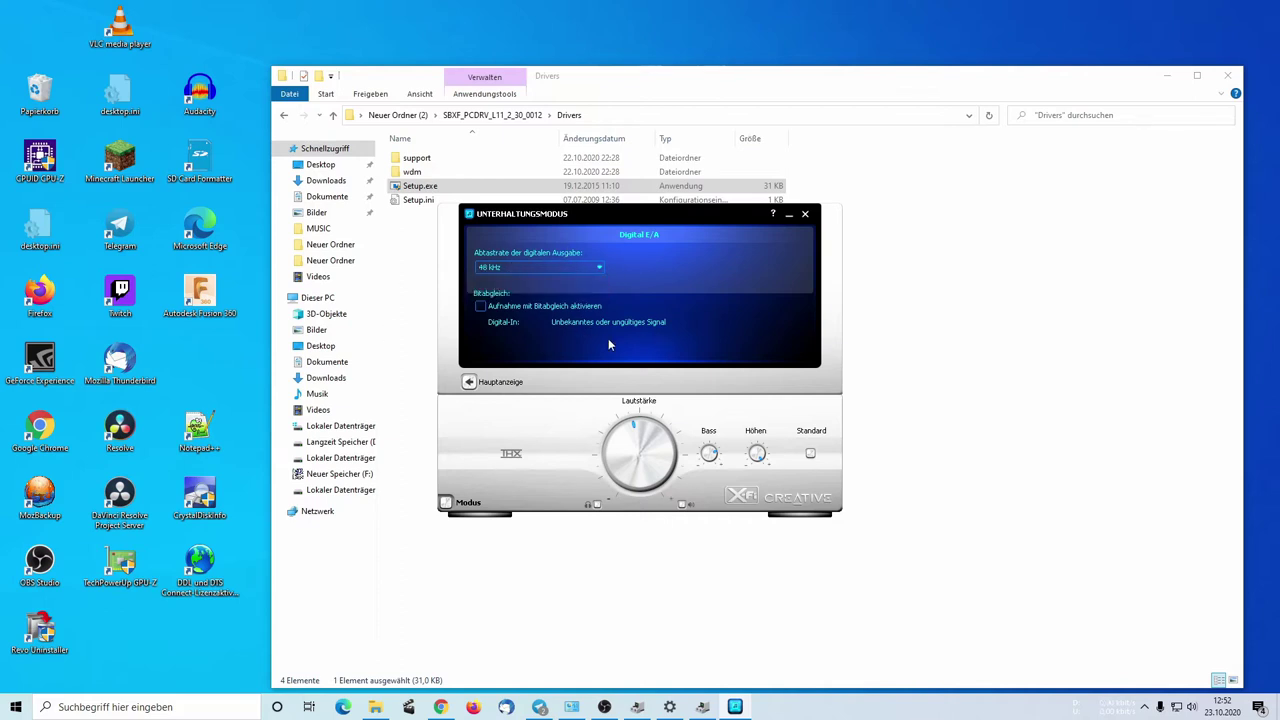
pyautogui.click(806, 215)
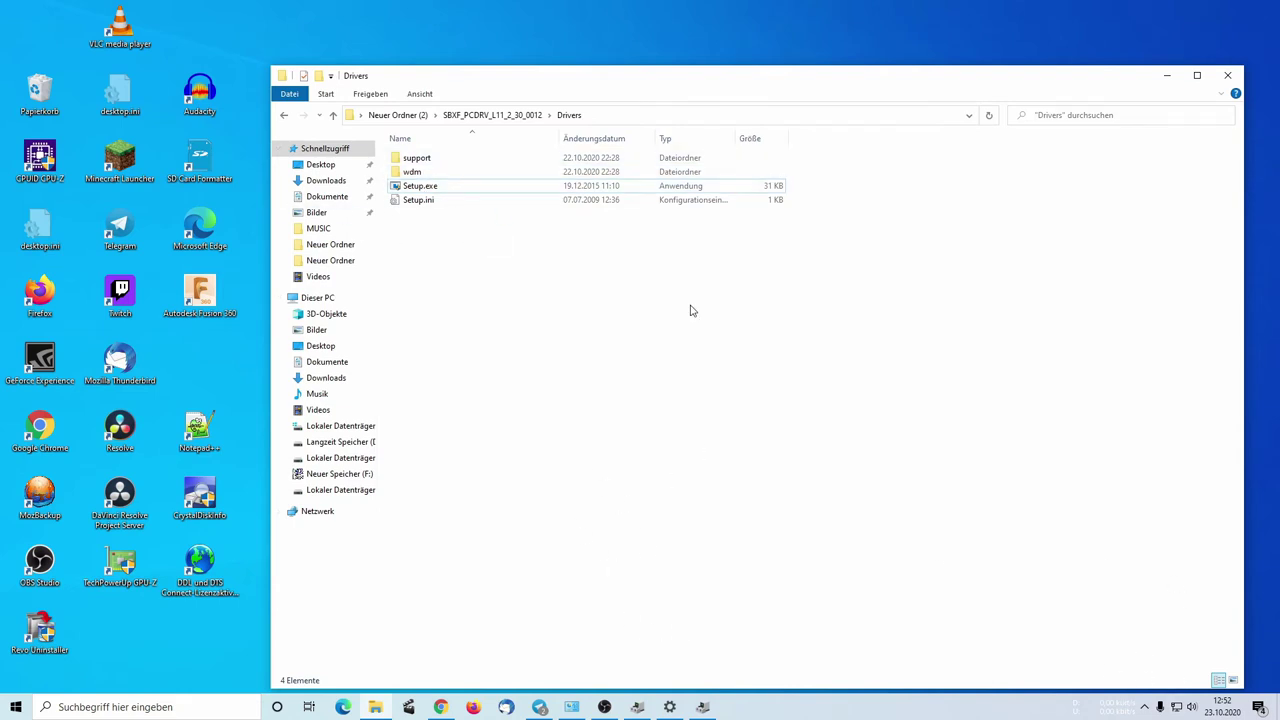
# Switch to Chrome and read the fixes, release notes and download details on the SB X-Fi Series Support Pack 5.0 blog page
pyautogui.click(1166, 76)
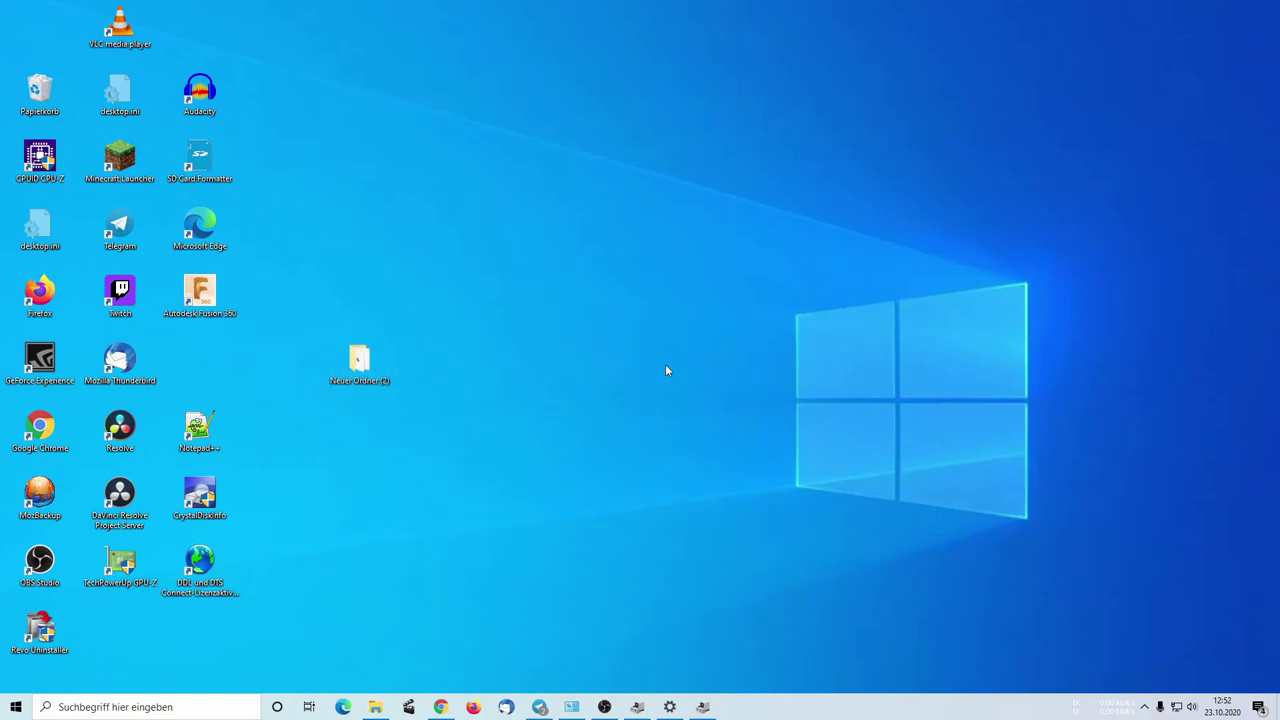
pyautogui.click(376, 707)
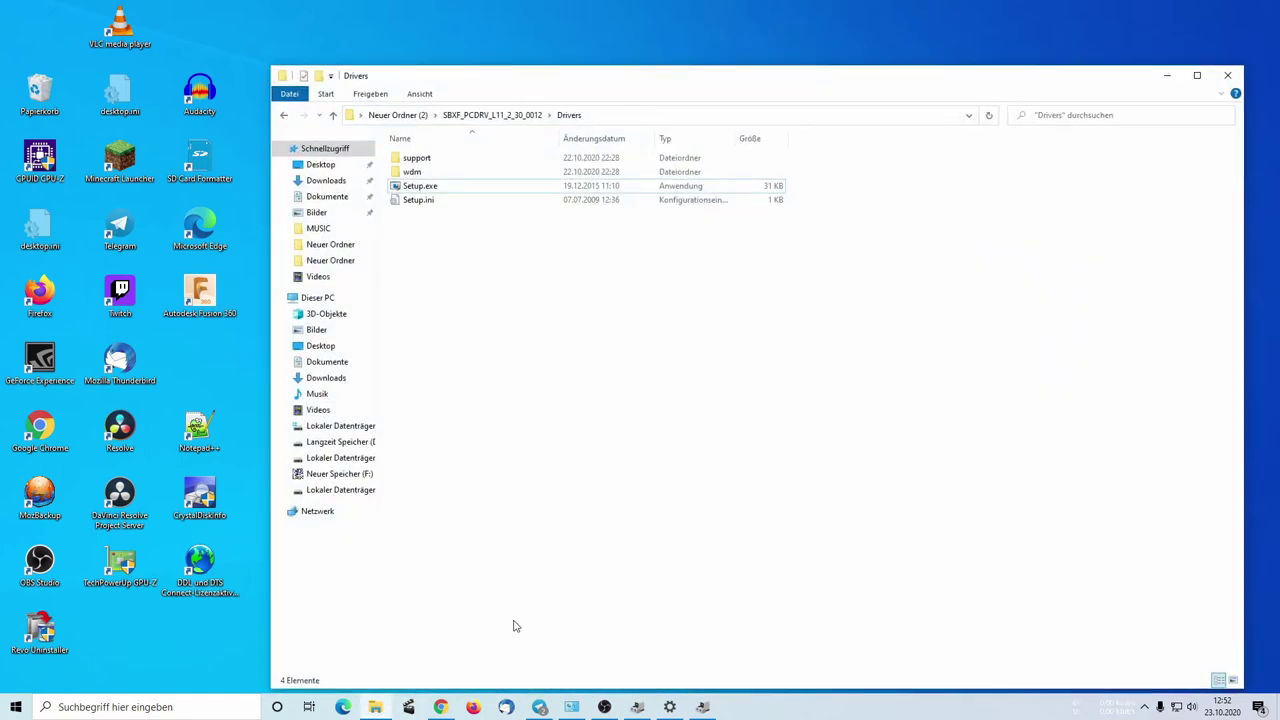
pyautogui.click(441, 705)
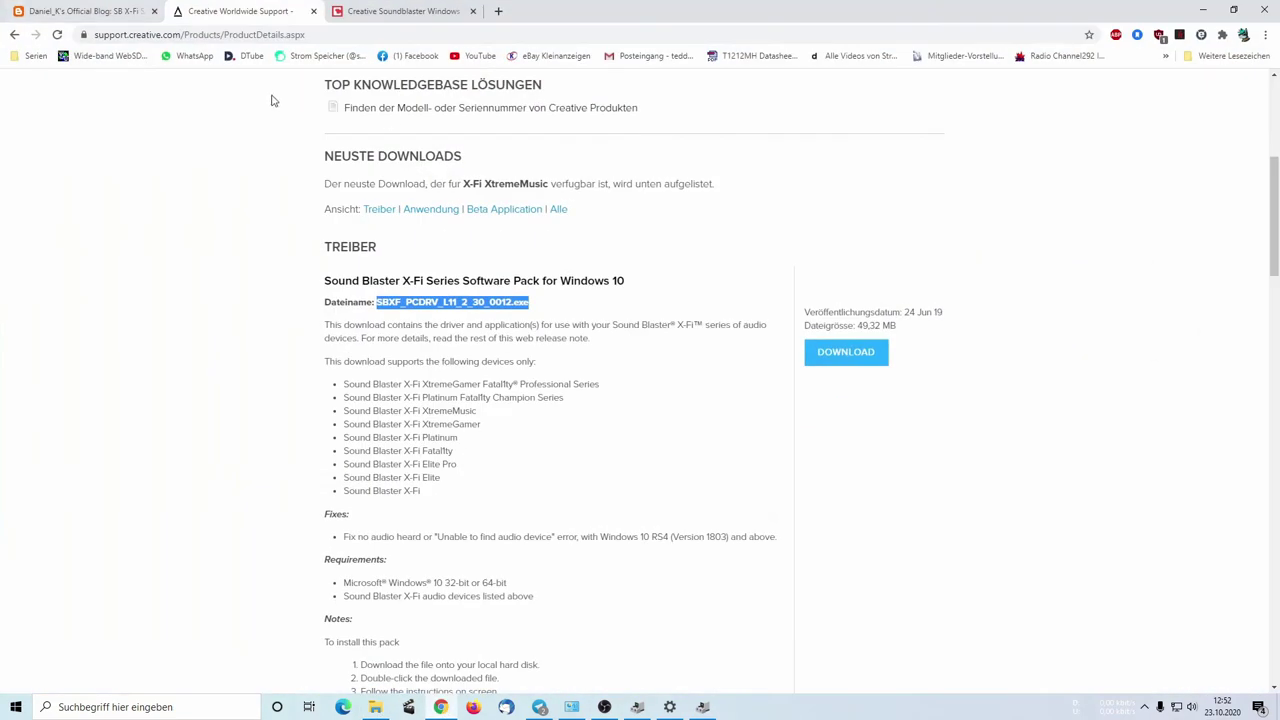
pyautogui.click(28, 12)
pyautogui.click(587, 345)
pyautogui.scroll(-3, 530, 378)
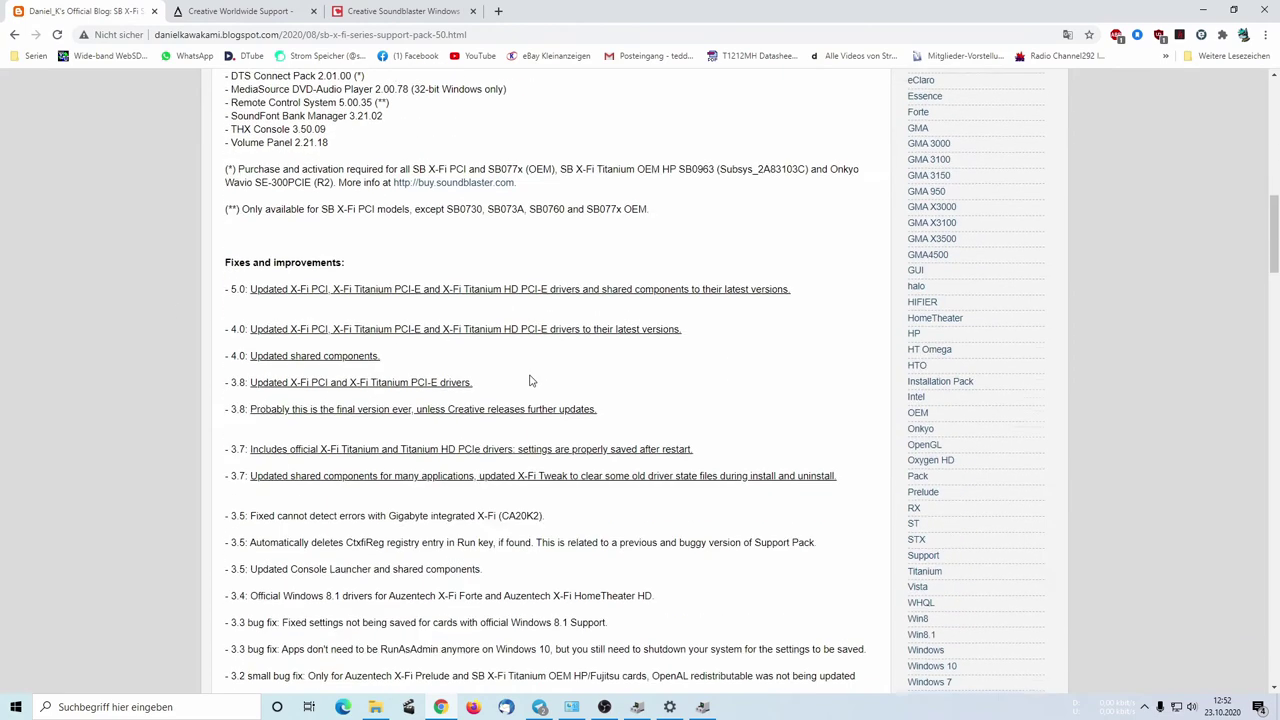
pyautogui.scroll(3, 530, 378)
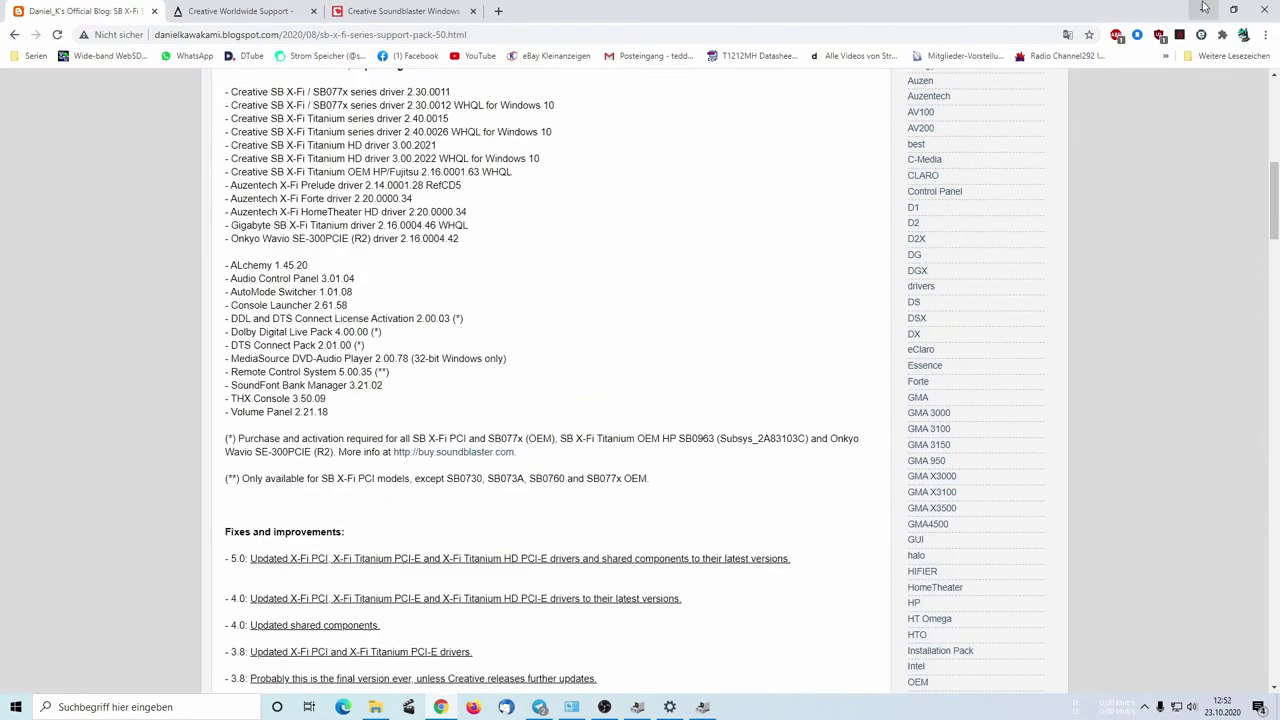
pyautogui.scroll(-8, 411, 494)
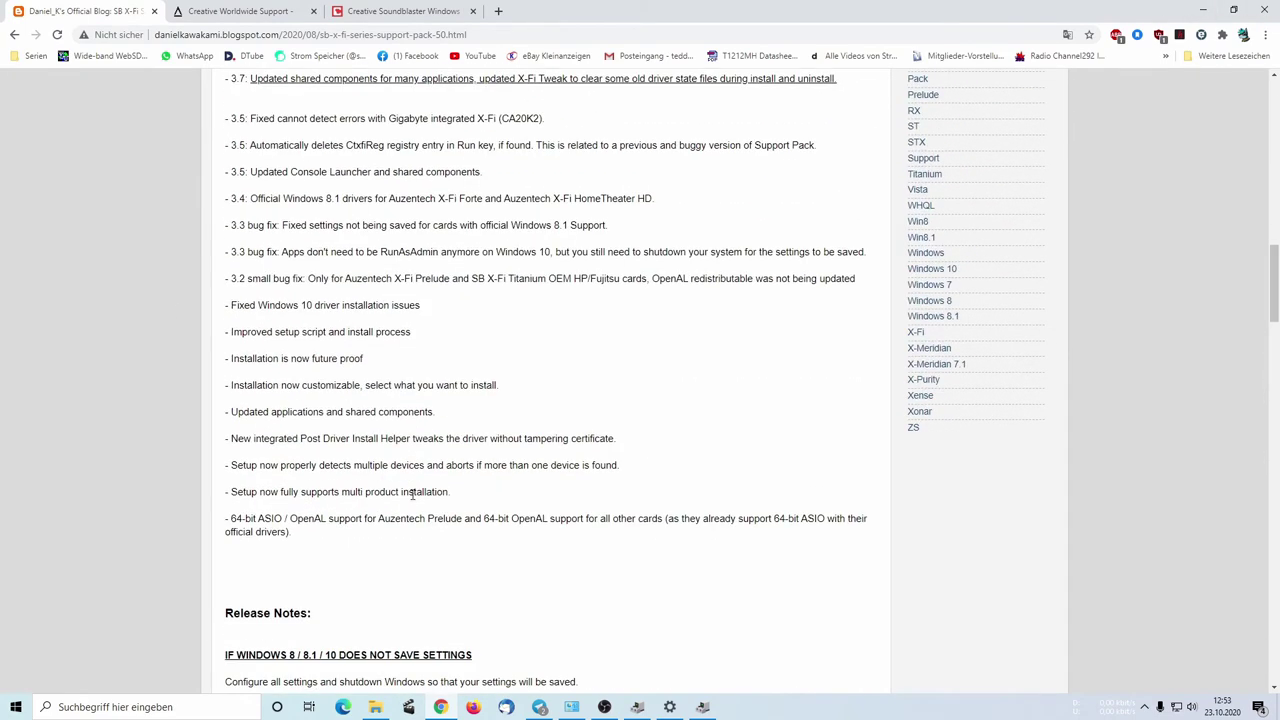
pyautogui.scroll(-3, 412, 497)
pyautogui.scroll(-5, 413, 500)
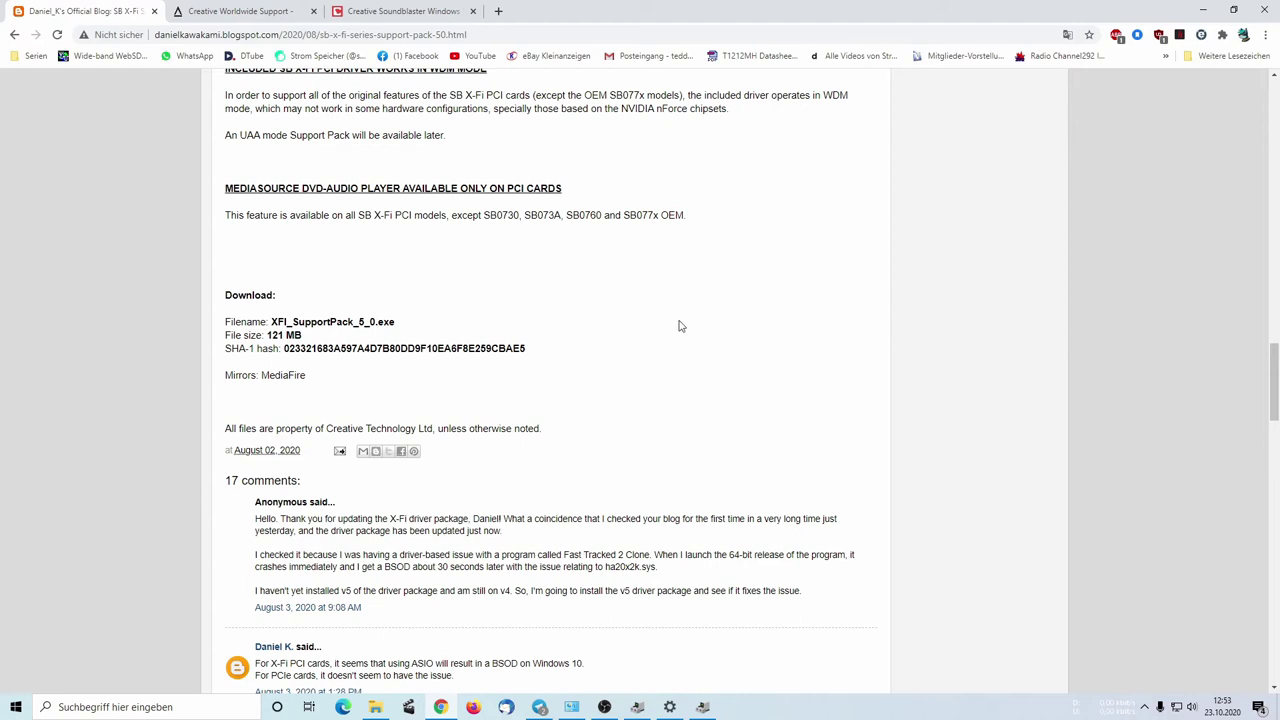
pyautogui.click(1203, 10)
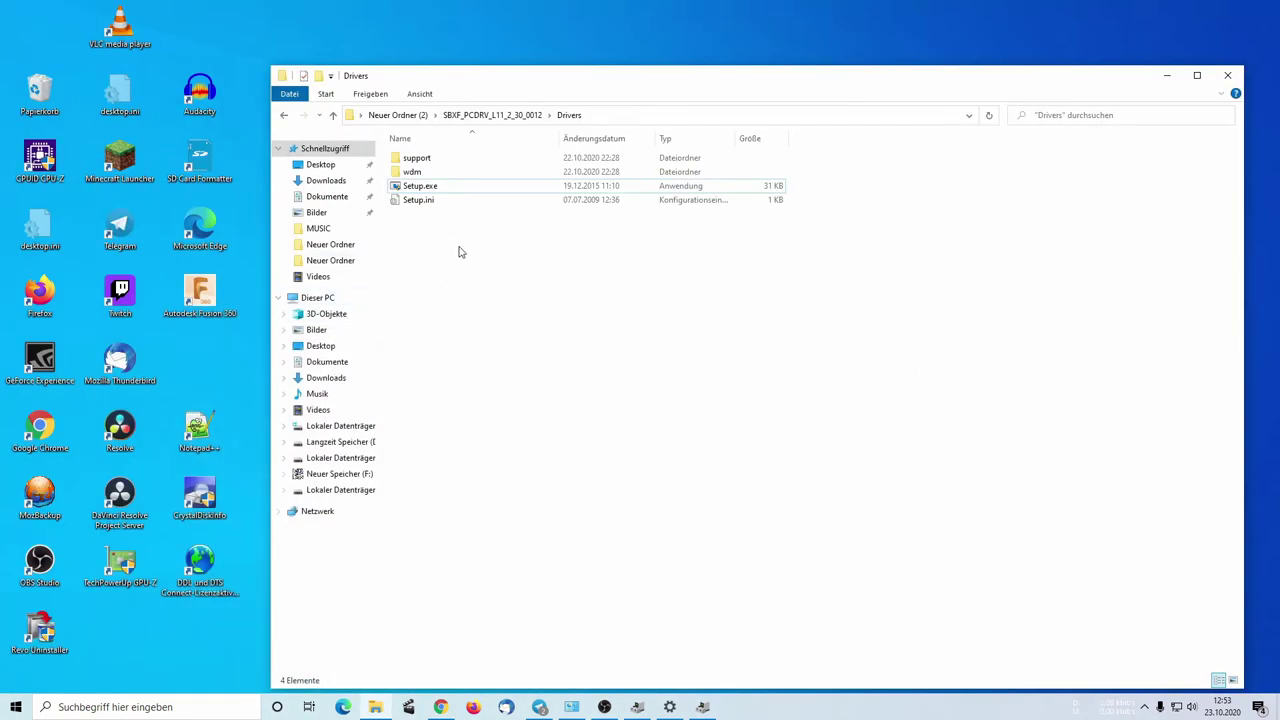
# Return to the Neuer Ordner (2) folder and view the extraction commands available for SBXF_PCDRV_L11_2_30_0004.exe
pyautogui.hotkey('alt', 'Left')
pyautogui.hotkey('alt', 'Left')
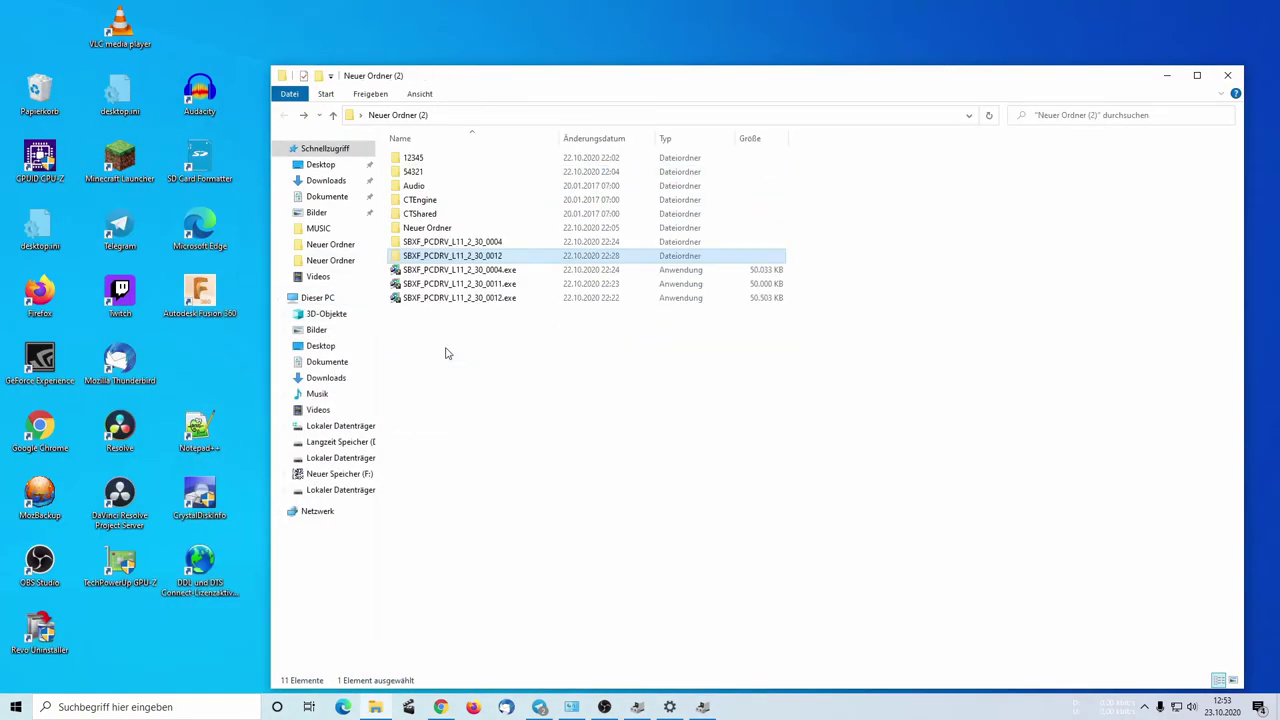
pyautogui.rightClick(462, 257)
pyautogui.rightClick(413, 275)
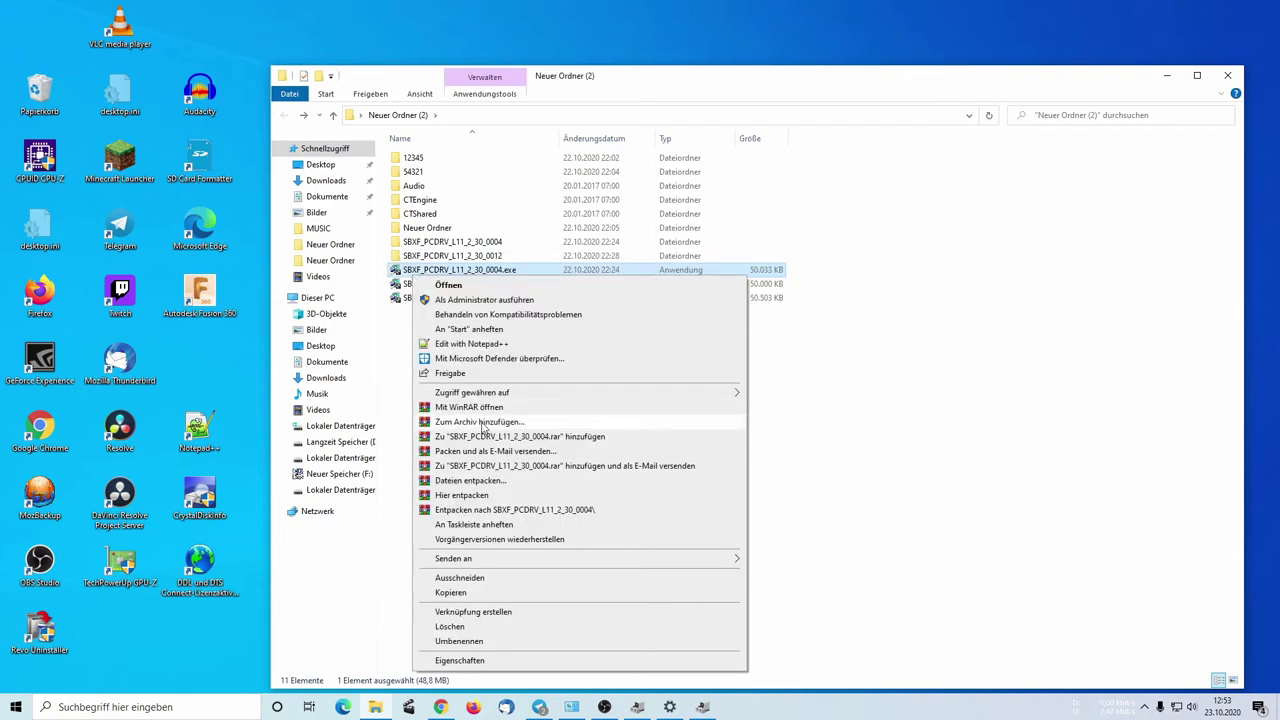
pyautogui.click(1075, 450)
# Select the Audio, CTEngine and CTShared folders one after another to check them
pyautogui.click(430, 188)
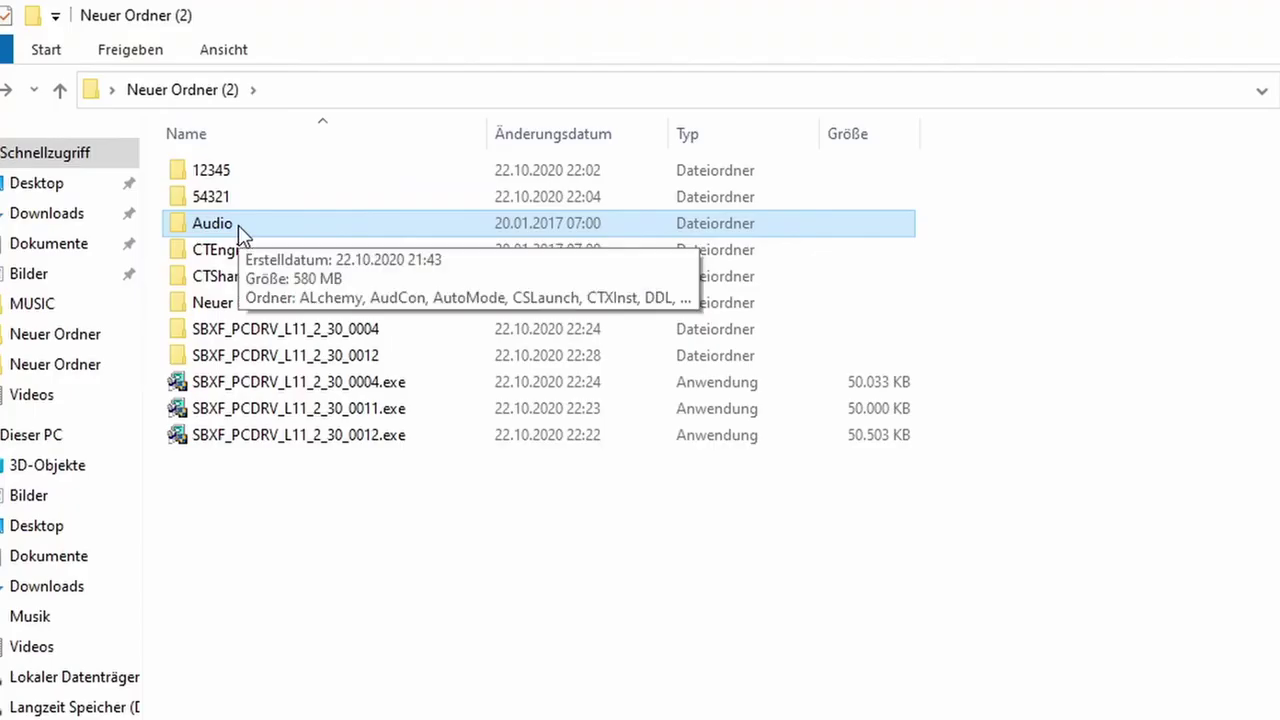
pyautogui.click(429, 189)
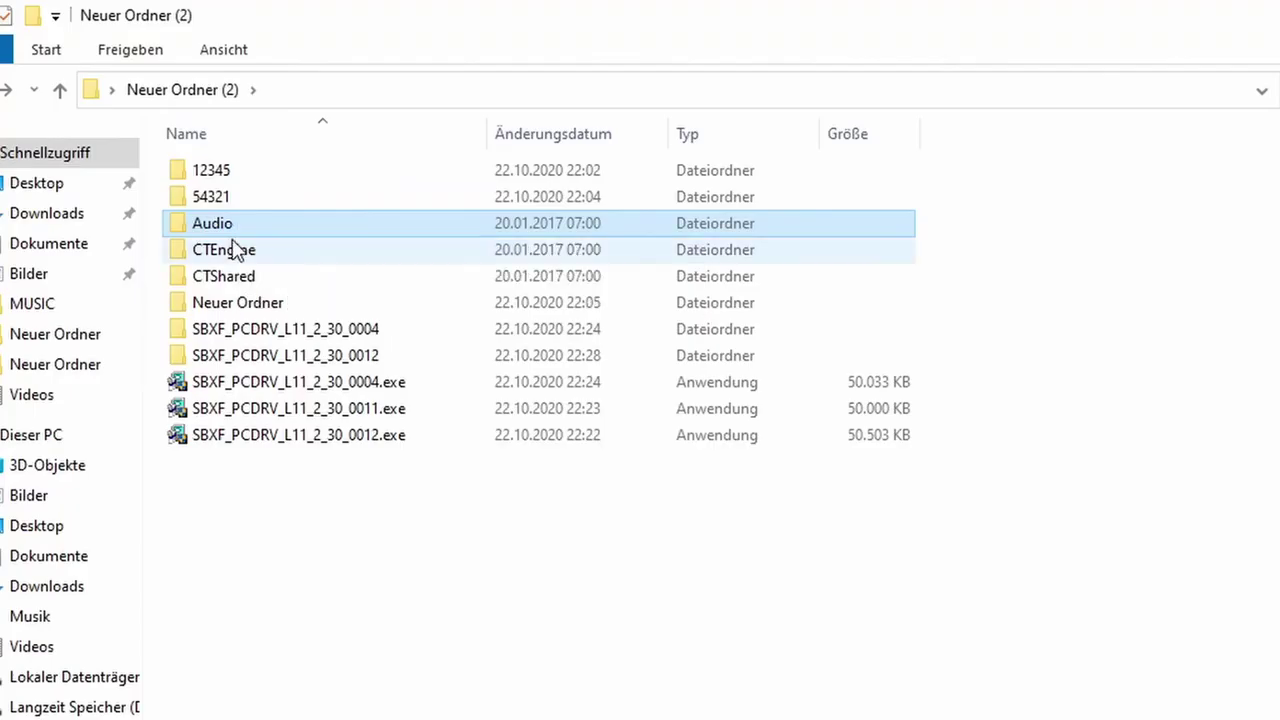
pyautogui.click(424, 200)
pyautogui.click(240, 280)
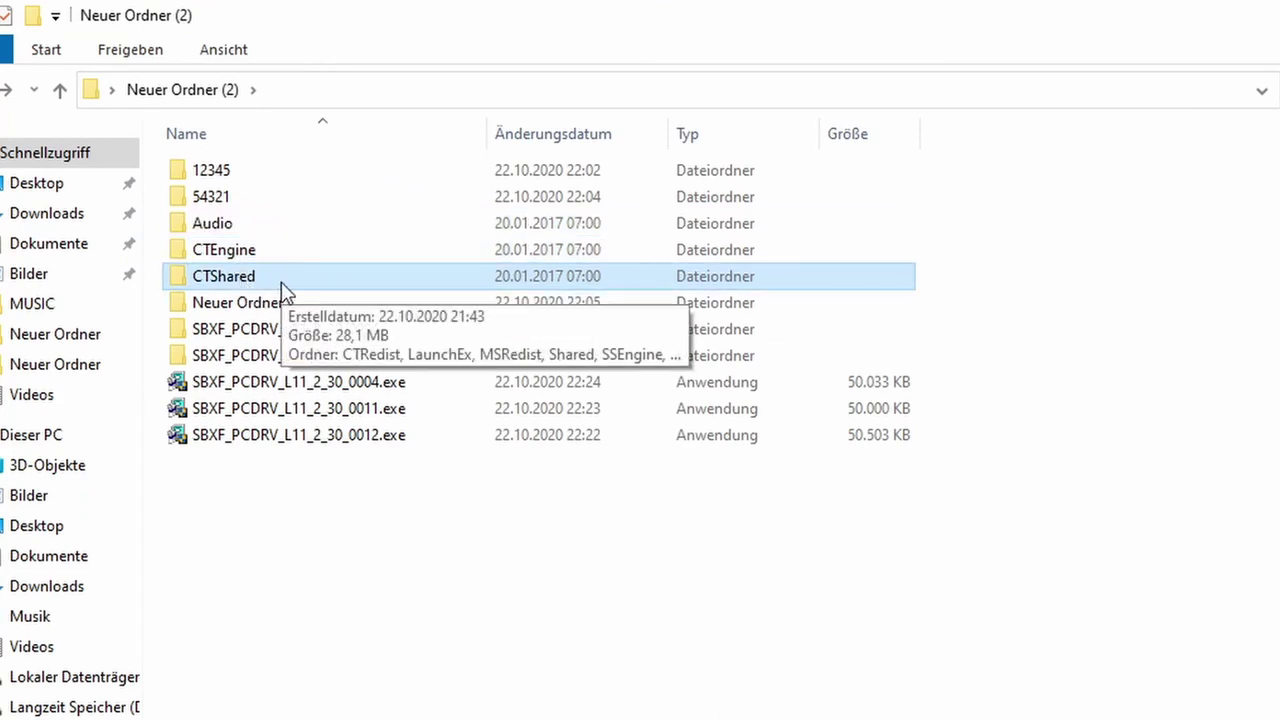
# Look through the Audio folder and its Drivers subfolder, and return to Audio
pyautogui.doubleClick(228, 224)
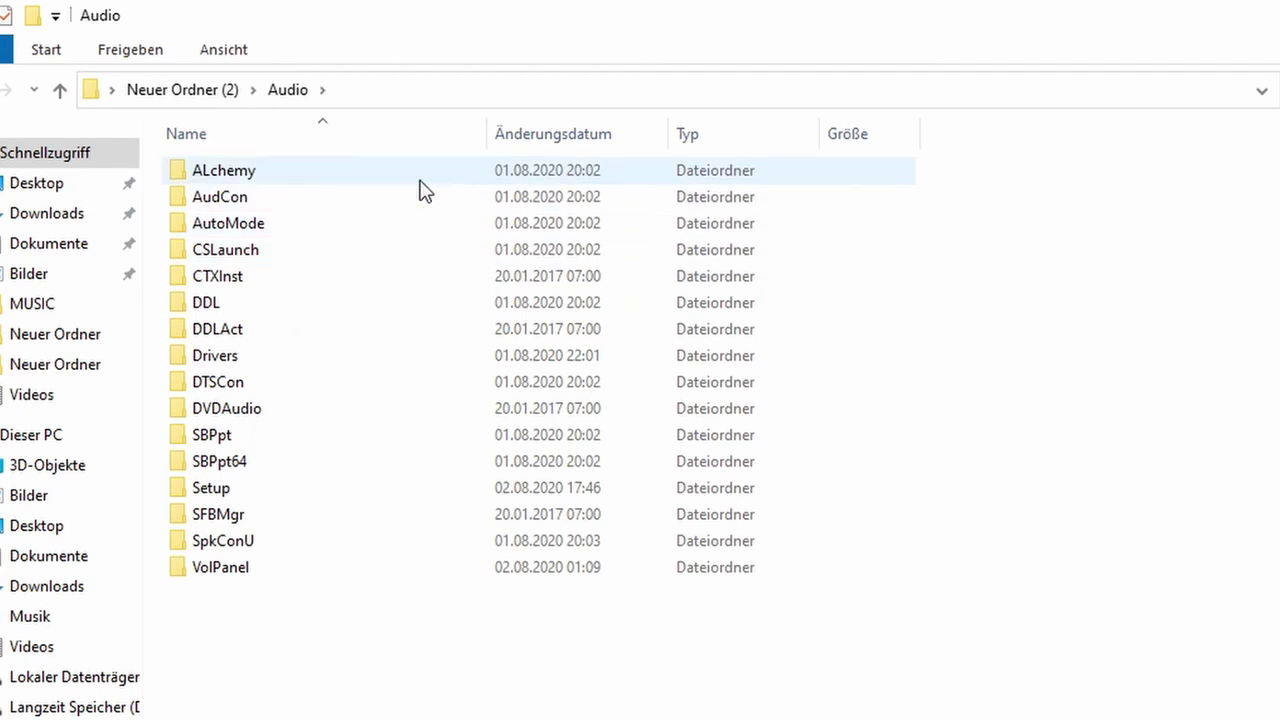
pyautogui.doubleClick(228, 358)
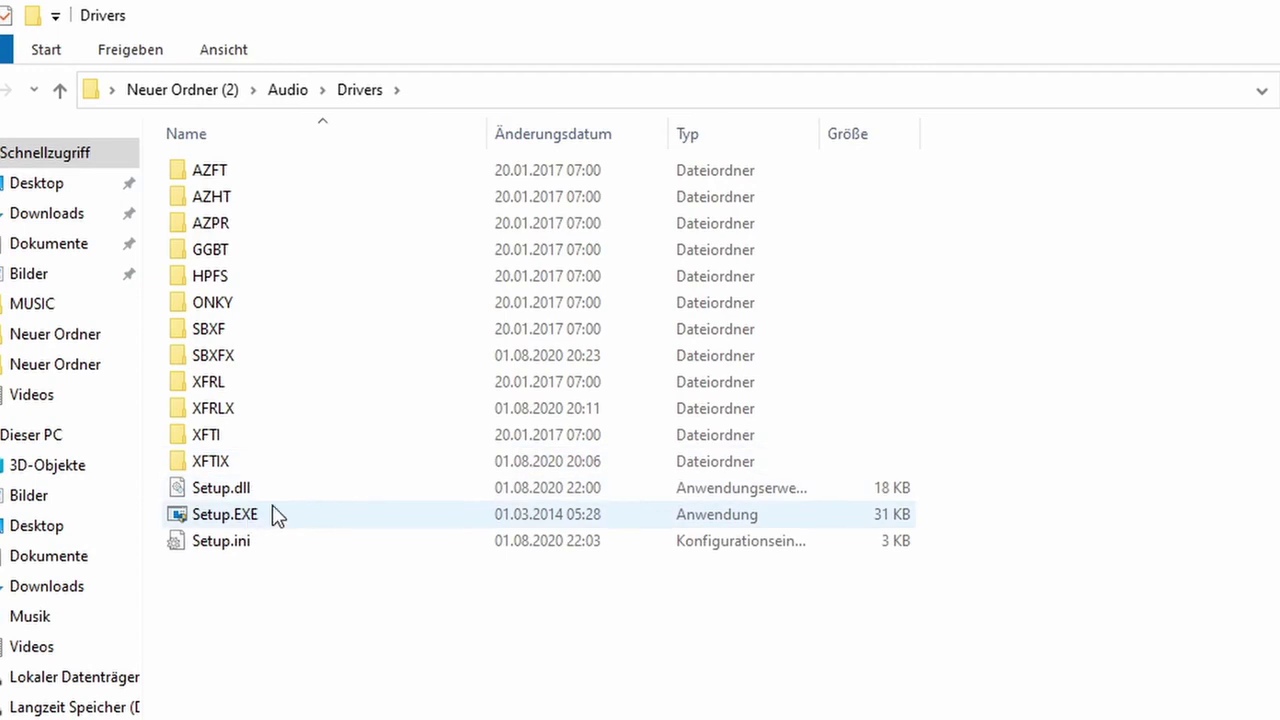
pyautogui.hotkey('alt', 'Left')
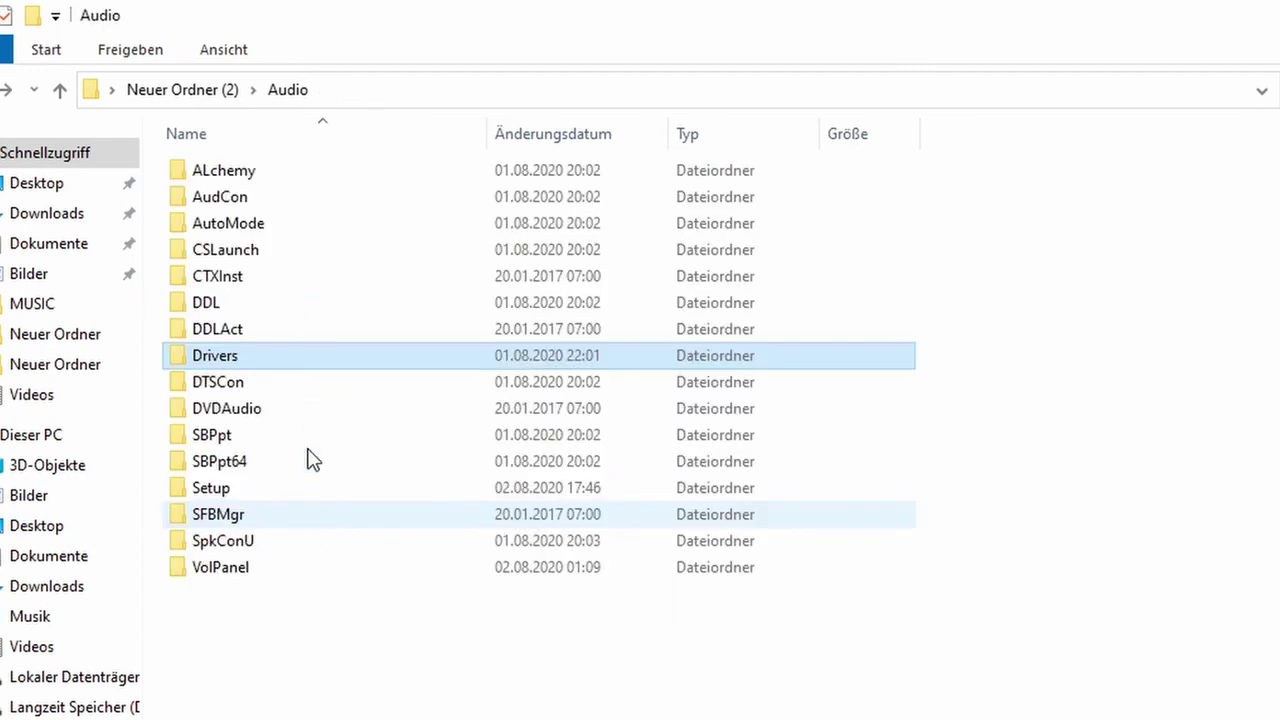
# Run setup.exe from the Setup subfolder of Audio and choose Entfernen to view the removable Sound Blaster X-Fi components
pyautogui.doubleClick(255, 488)
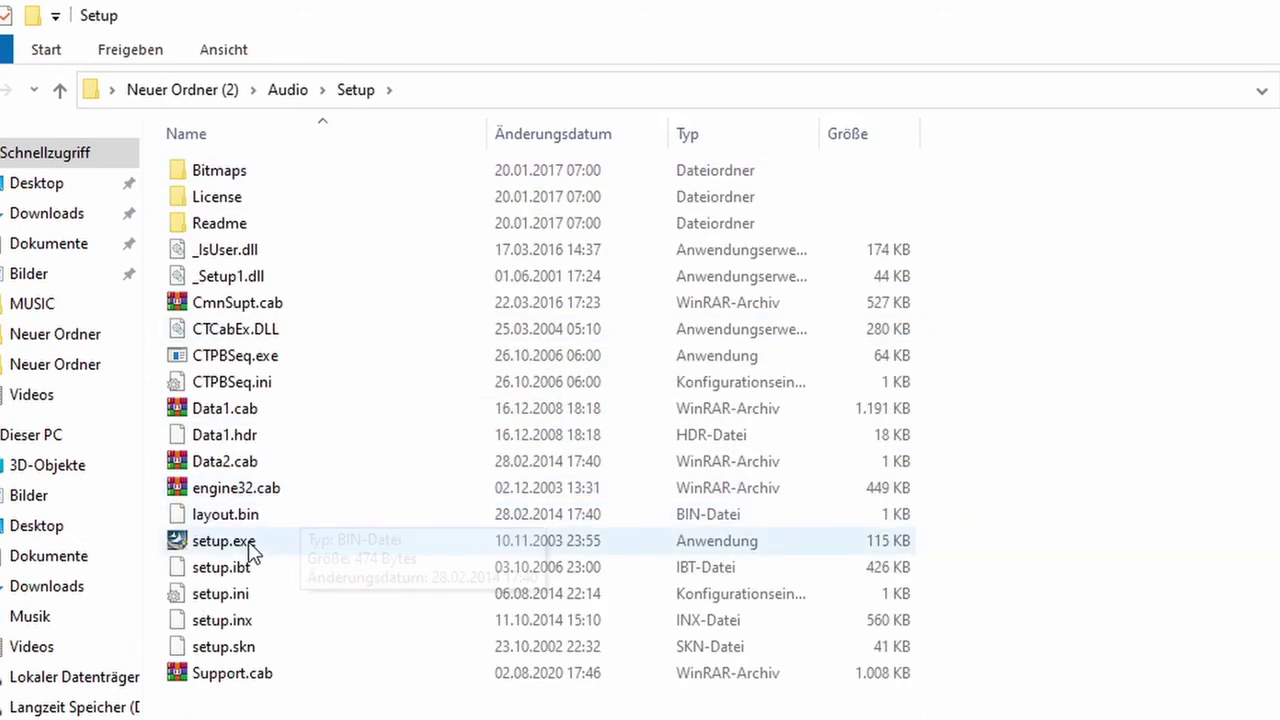
pyautogui.click(250, 552)
pyautogui.doubleClick(250, 552)
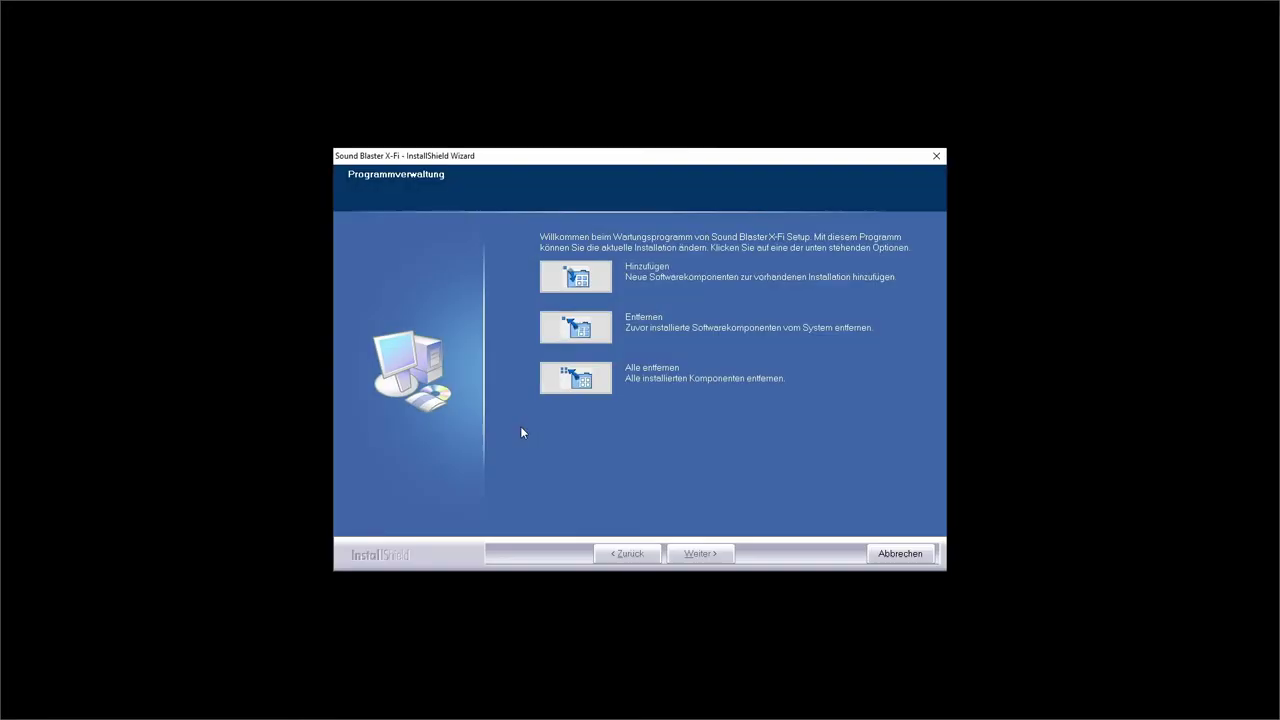
pyautogui.click(576, 335)
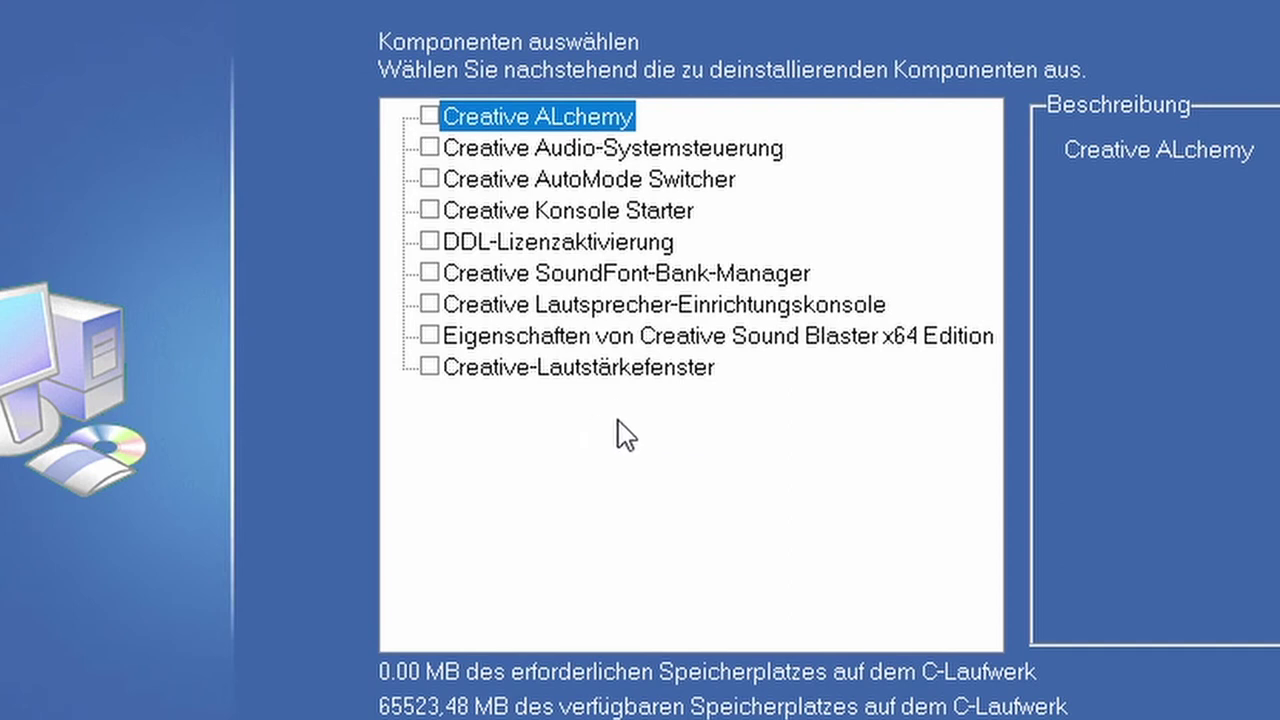
# Mark every listed component from Creative ALchemy to Creative-Lautstärkefenster for removal, and cancel the setup wizard
pyautogui.click(429, 148)
pyautogui.click(429, 179)
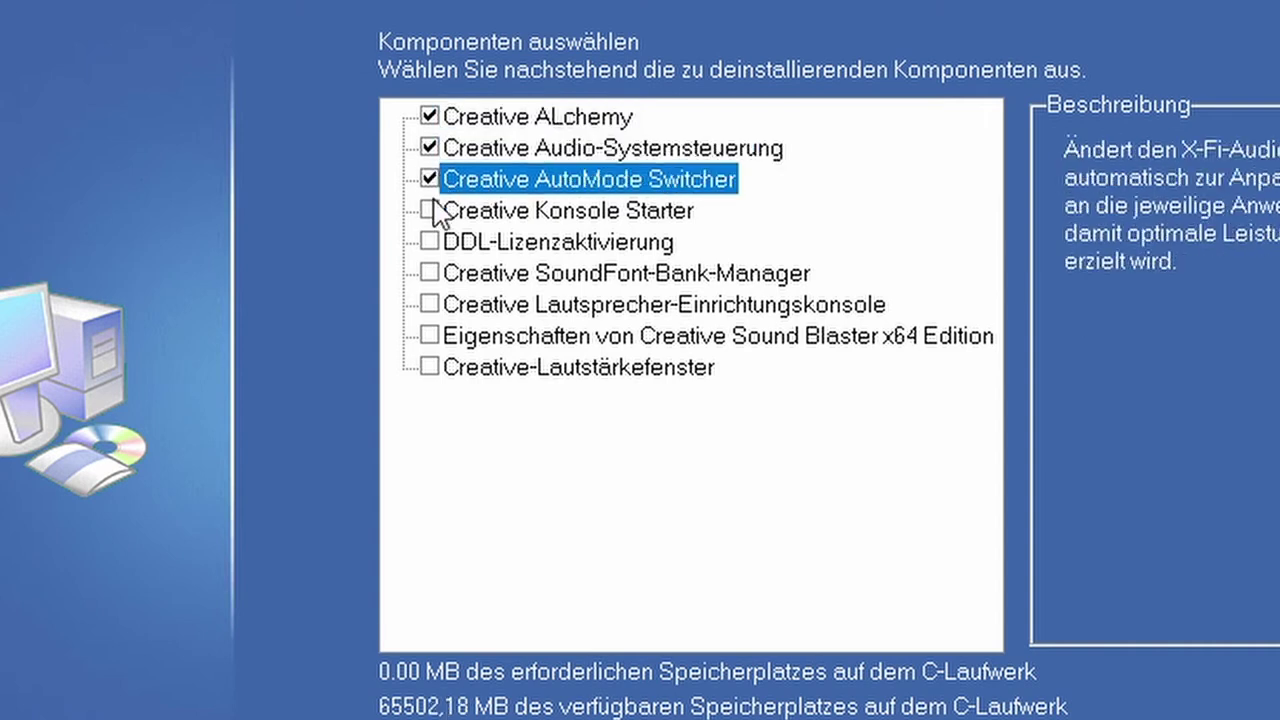
pyautogui.click(430, 210)
pyautogui.click(429, 241)
pyautogui.click(429, 273)
pyautogui.click(429, 304)
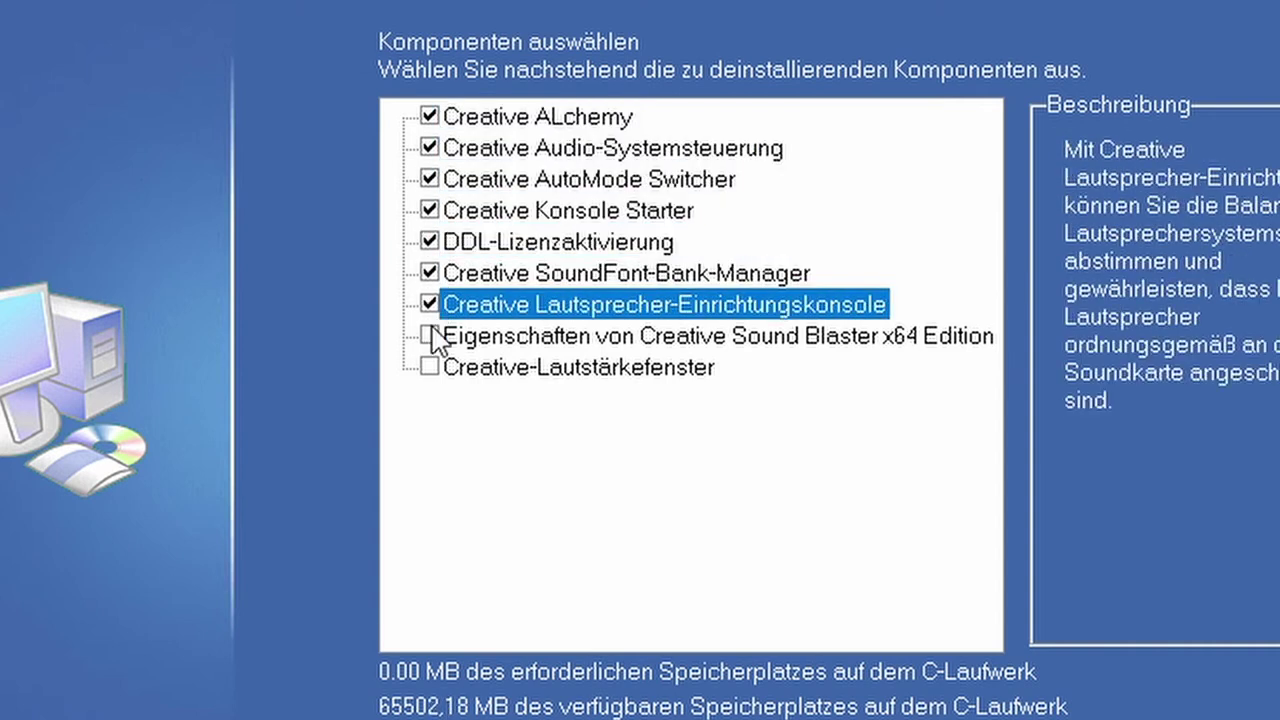
pyautogui.click(429, 335)
pyautogui.click(429, 367)
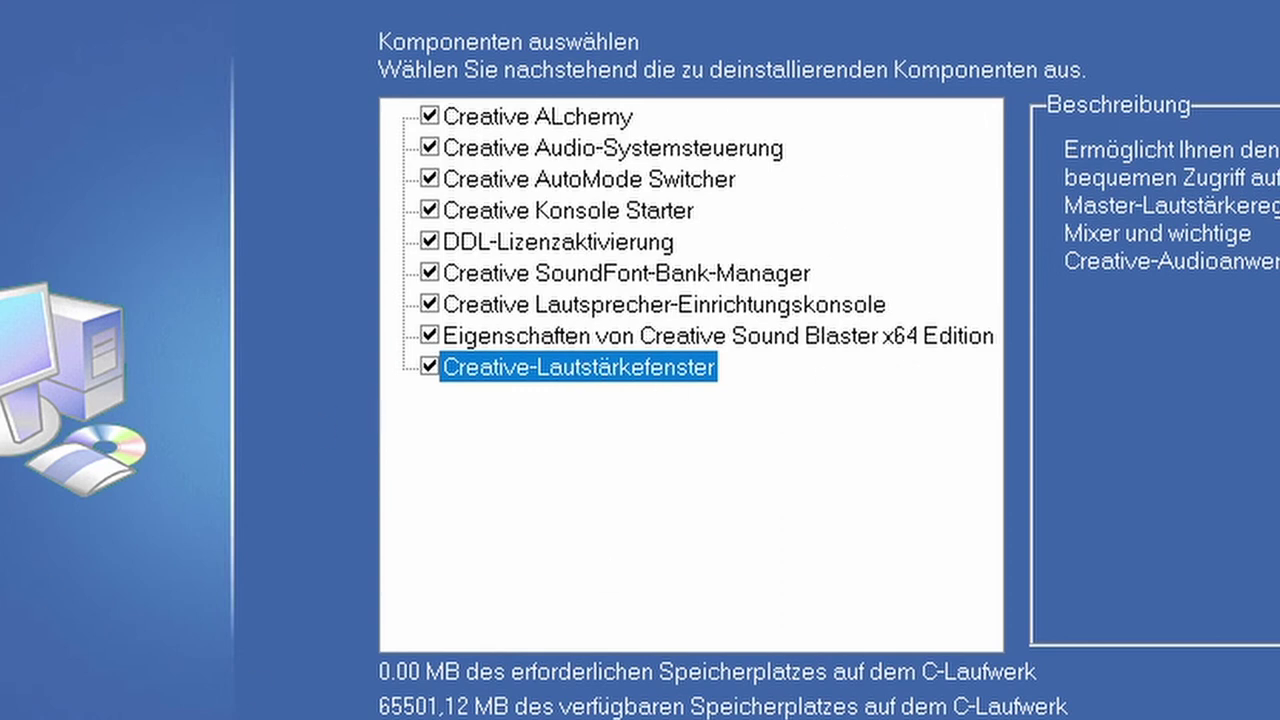
pyautogui.press('Escape')
pyautogui.click(771, 525)
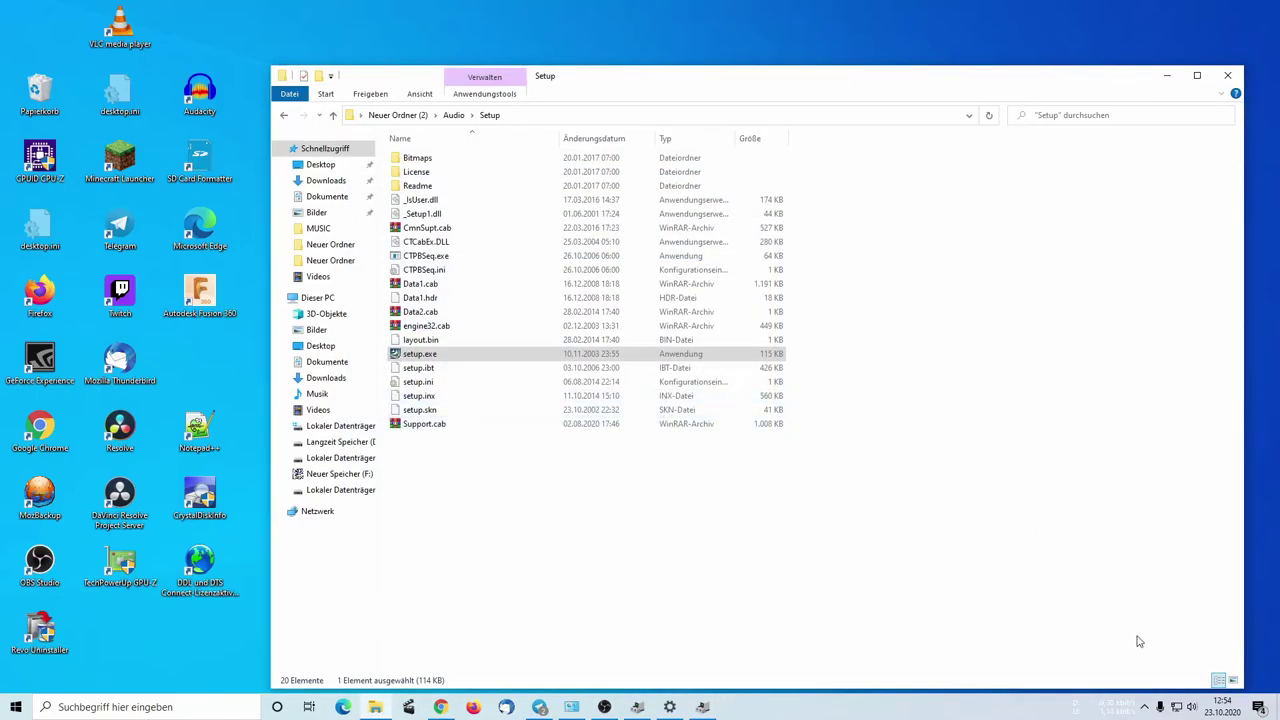
# View the program list in Creative's volume panel, dismiss the panel, and minimize the Setup folder window
pyautogui.click(1146, 708)
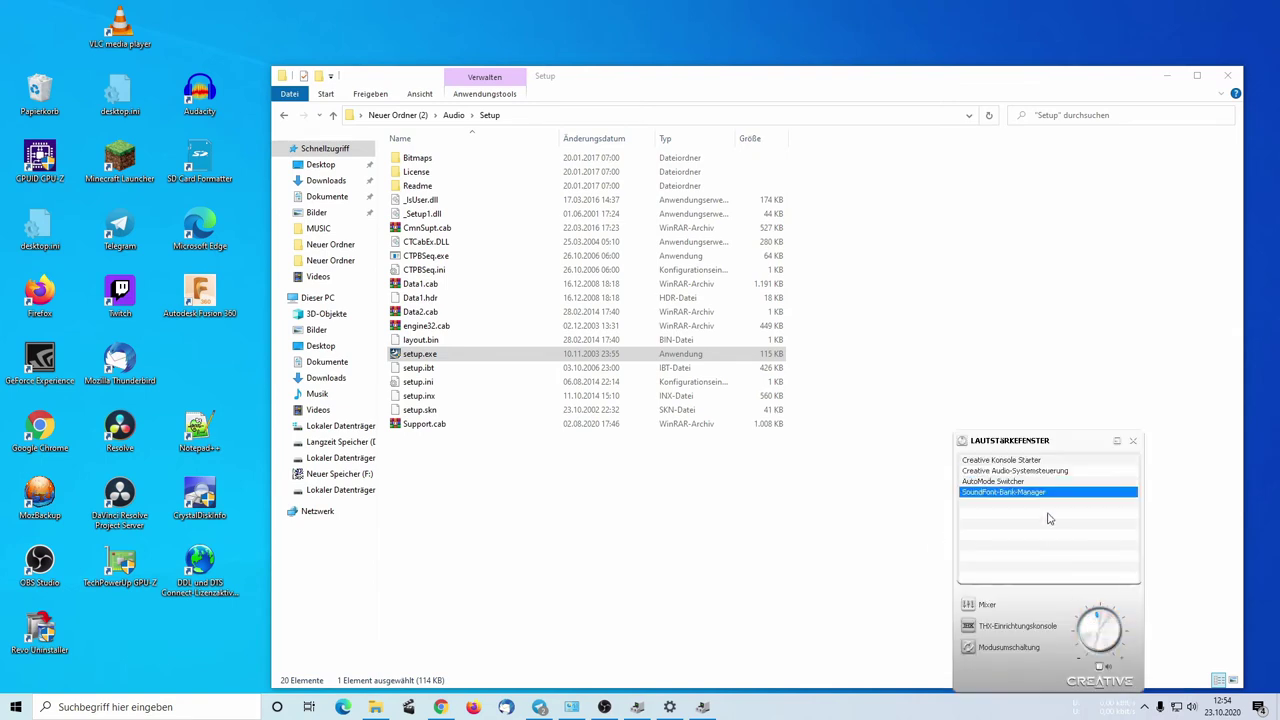
pyautogui.click(500, 470)
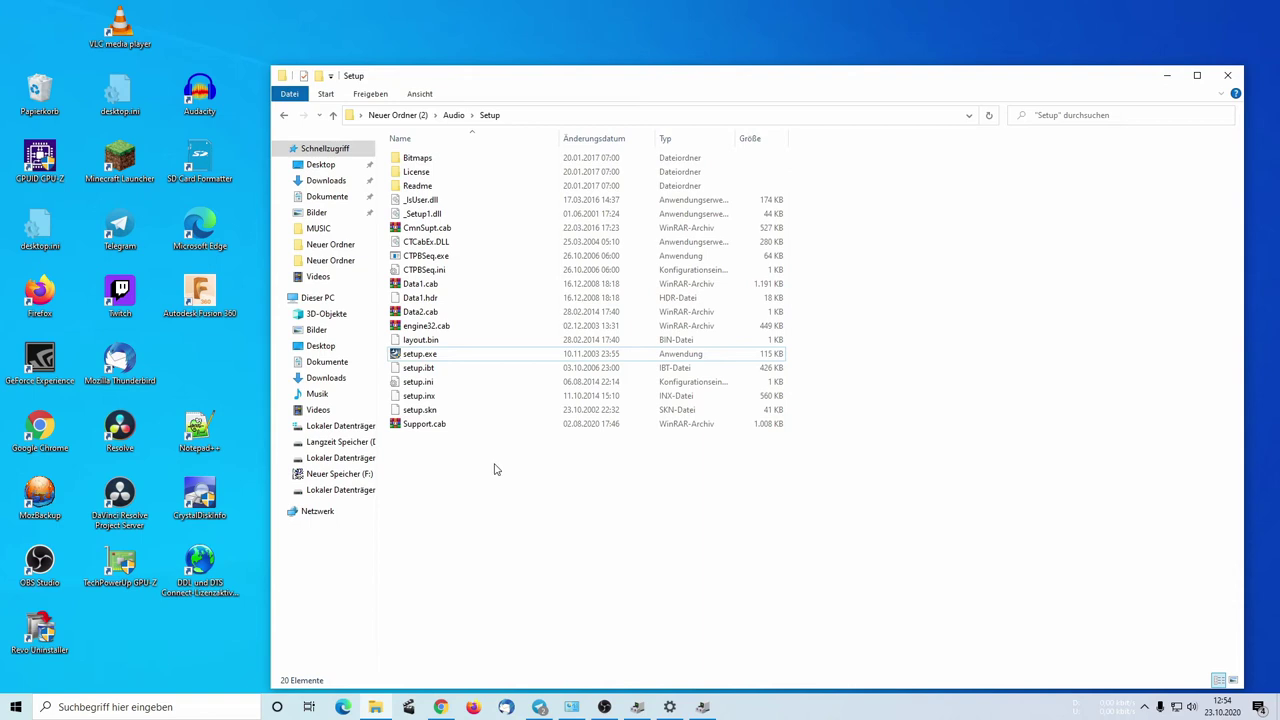
pyautogui.click(1167, 76)
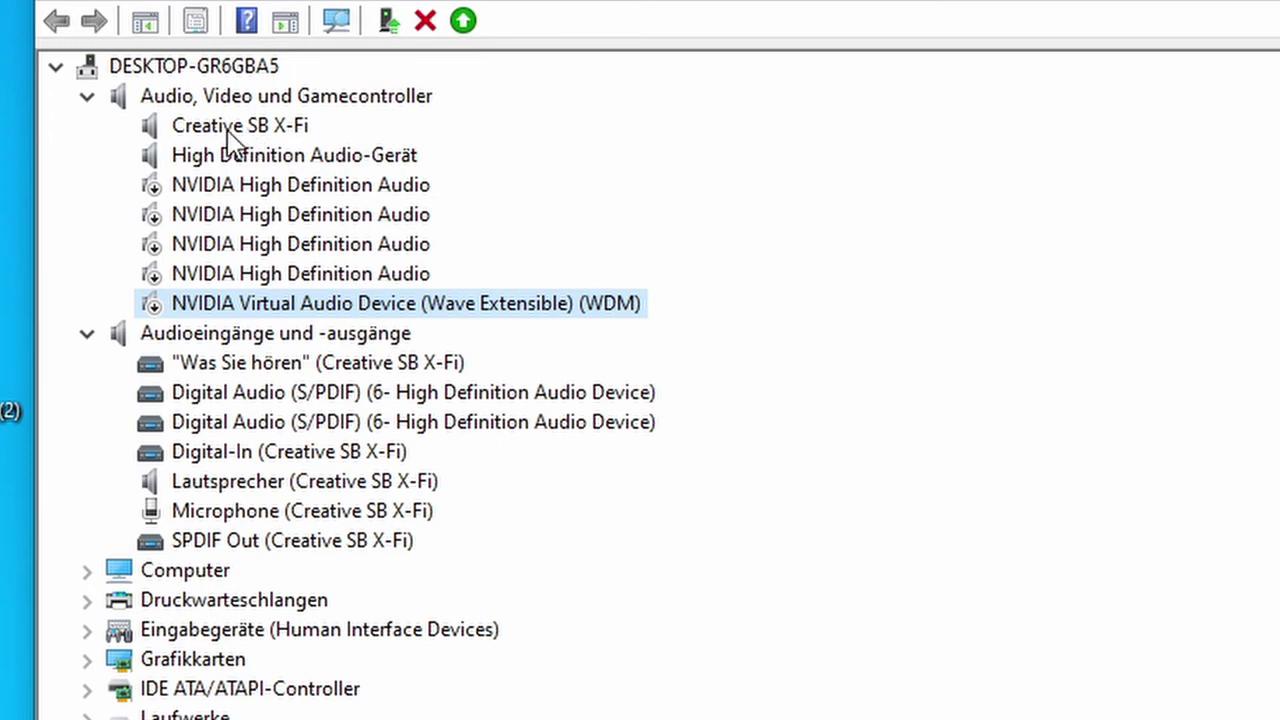
# Review the device status, driver details and events in the Creative SB X-Fi properties in the Device Manager, and close them
pyautogui.click(260, 124)
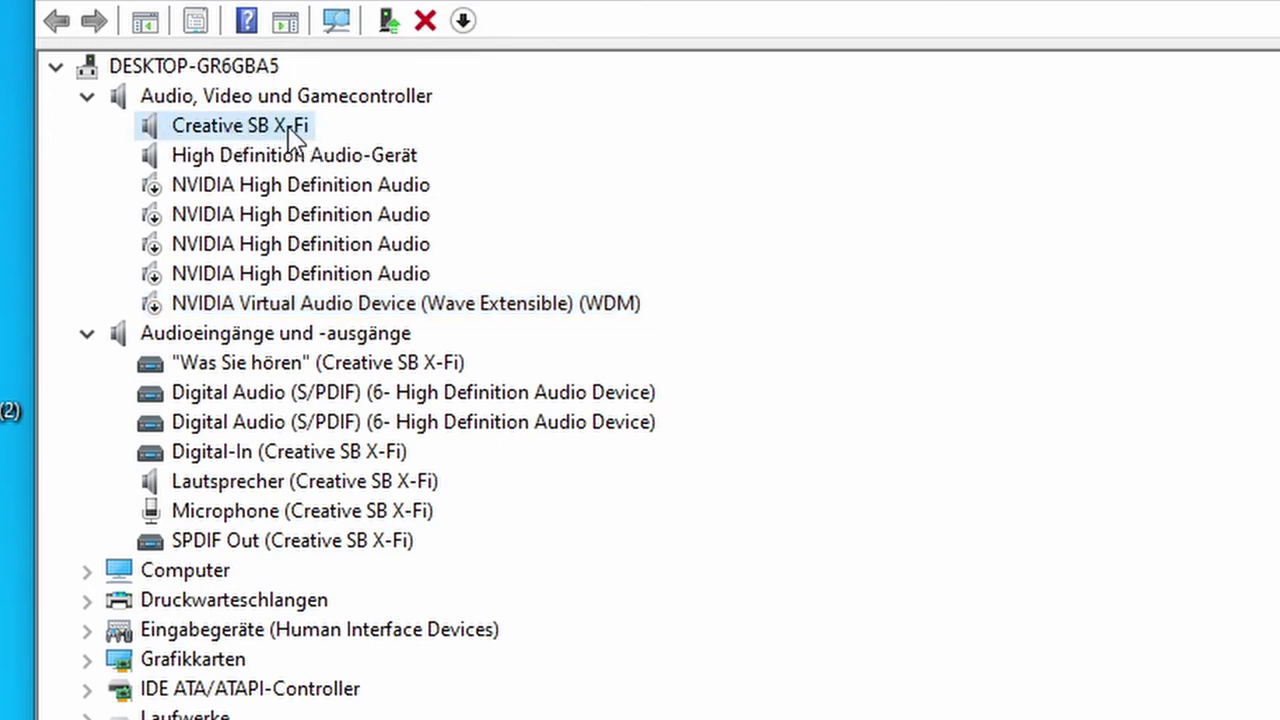
pyautogui.rightClick(288, 127)
pyautogui.click(402, 328)
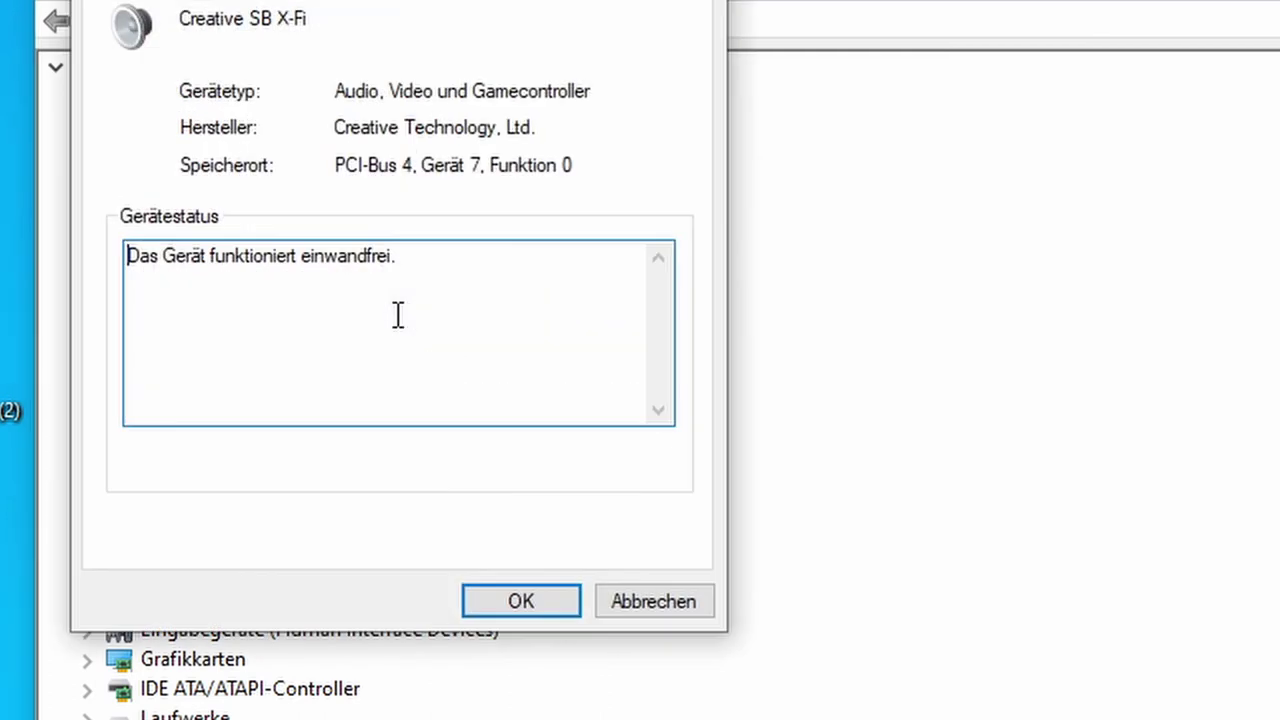
pyautogui.click(245, 3)
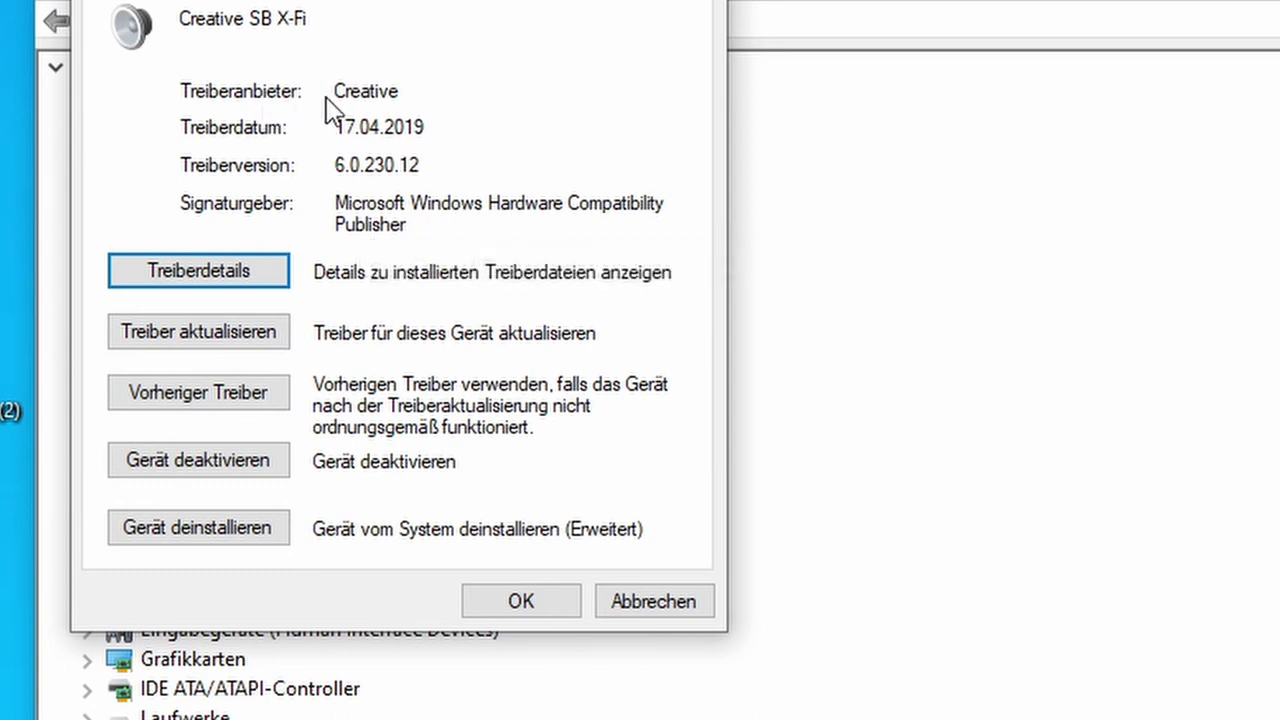
pyautogui.moveTo(333, 91); pyautogui.dragTo(433, 98)
pyautogui.hotkey('ctrl', 'Tab')
pyautogui.hotkey('ctrl', 'Tab')
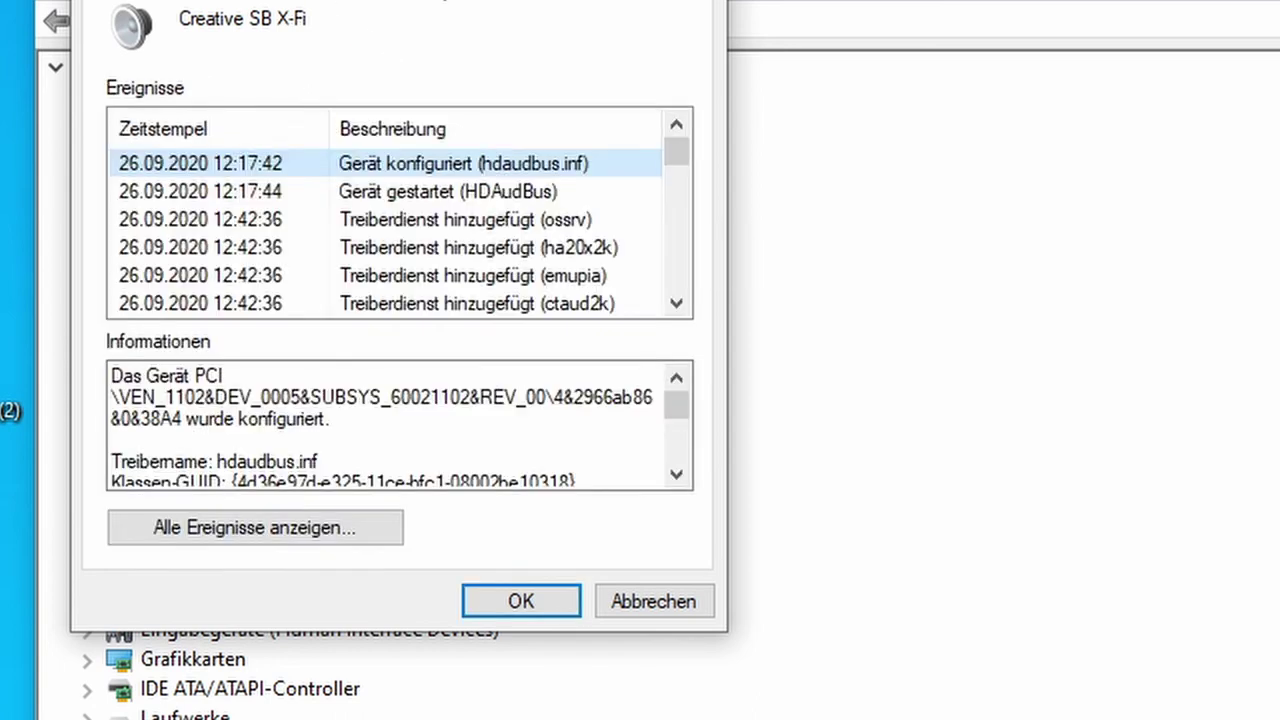
pyautogui.hotkey('ctrl', 'Tab')
pyautogui.hotkey('ctrl', 'Tab')
pyautogui.click(686, 601)
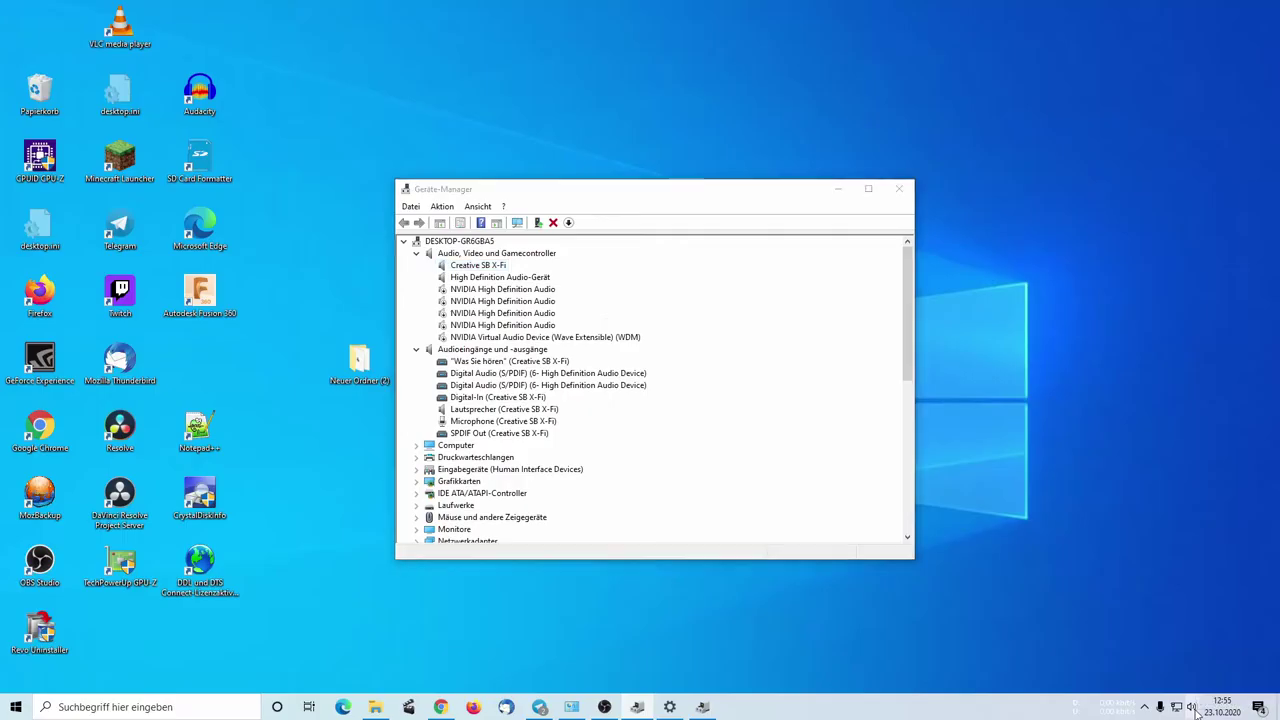
# Open the Windows sound settings, enlarge the window upward, and view the Raumklangformat choices in the Lautsprecher output's device properties
pyautogui.rightClick(1194, 710)
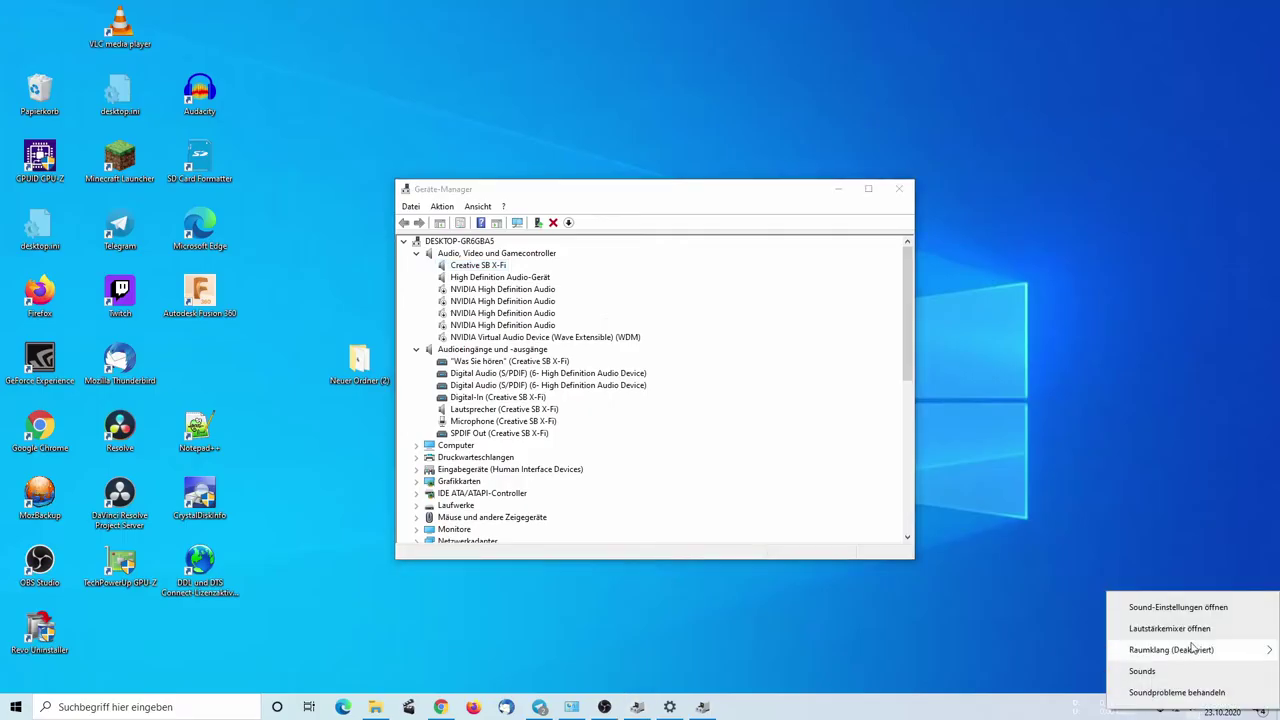
pyautogui.click(1180, 609)
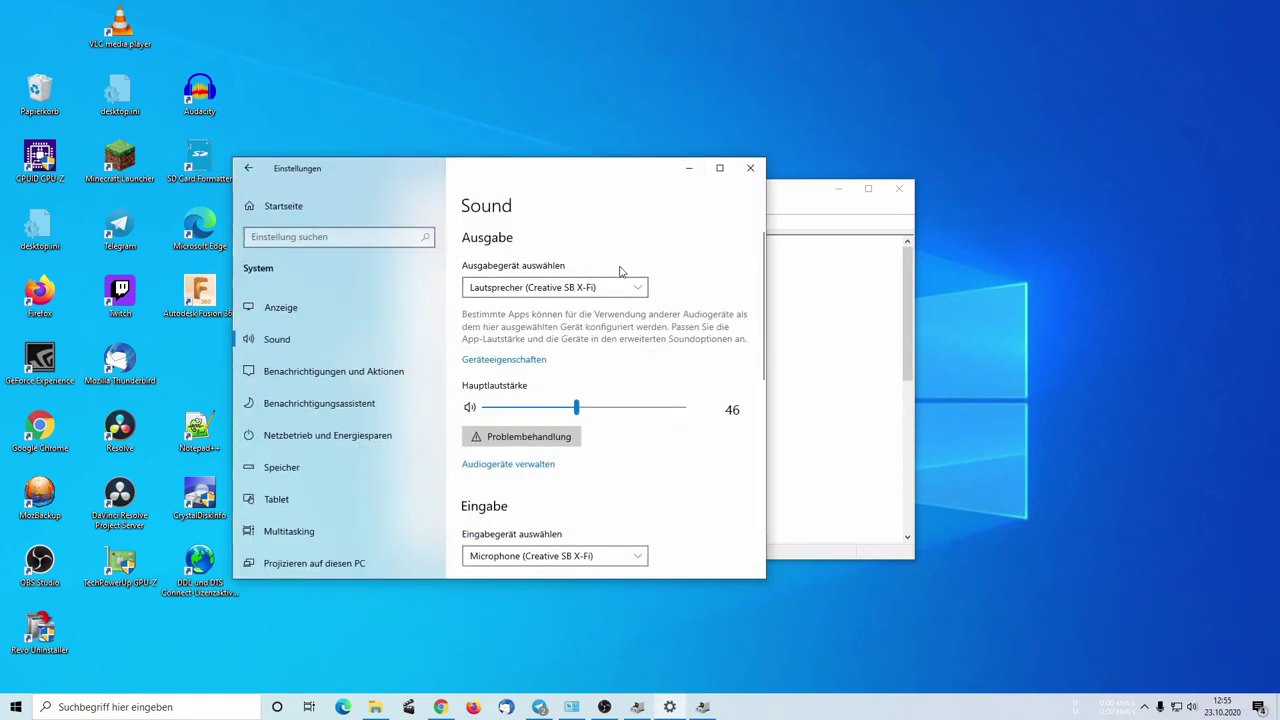
pyautogui.moveTo(641, 158); pyautogui.dragTo(641, 20)
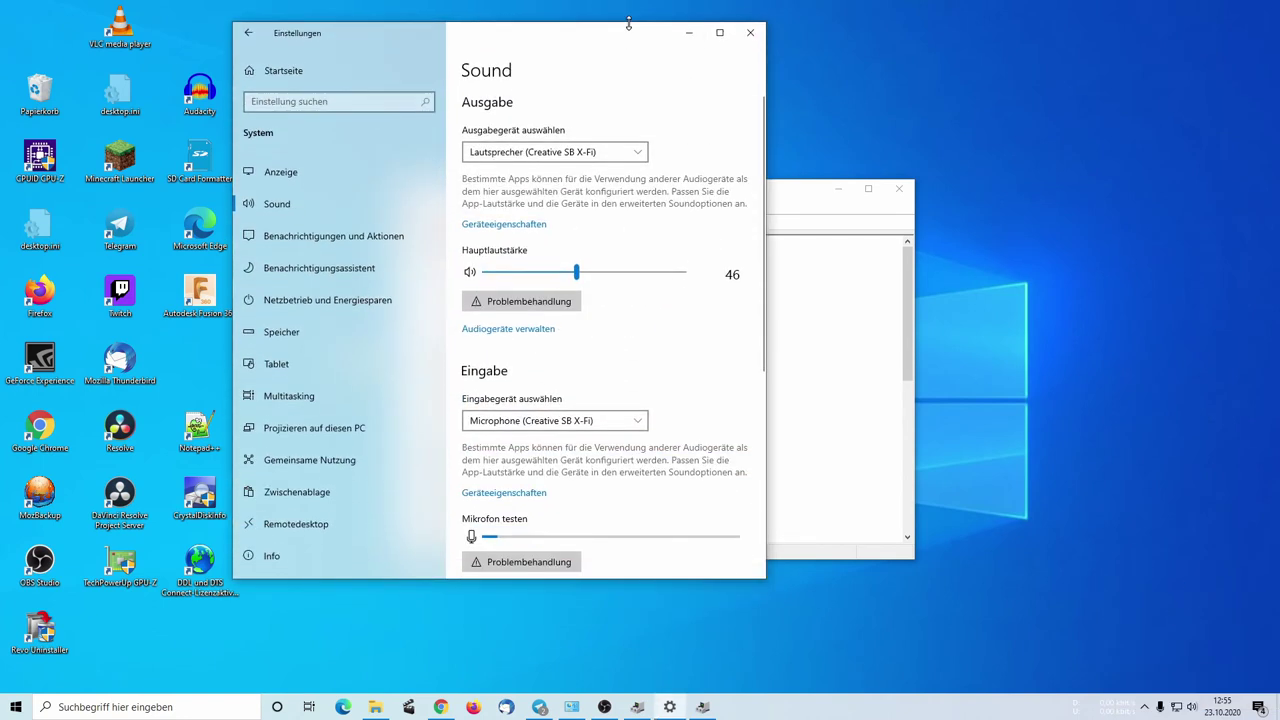
pyautogui.click(529, 224)
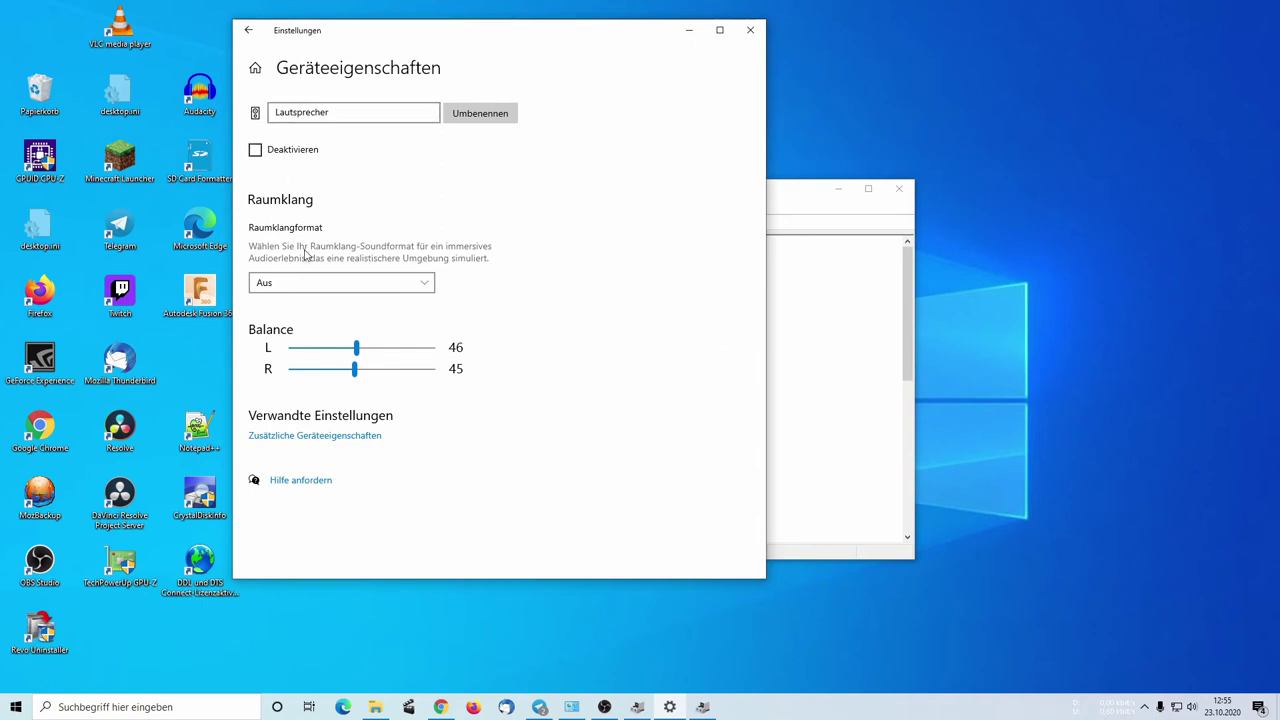
pyautogui.click(326, 286)
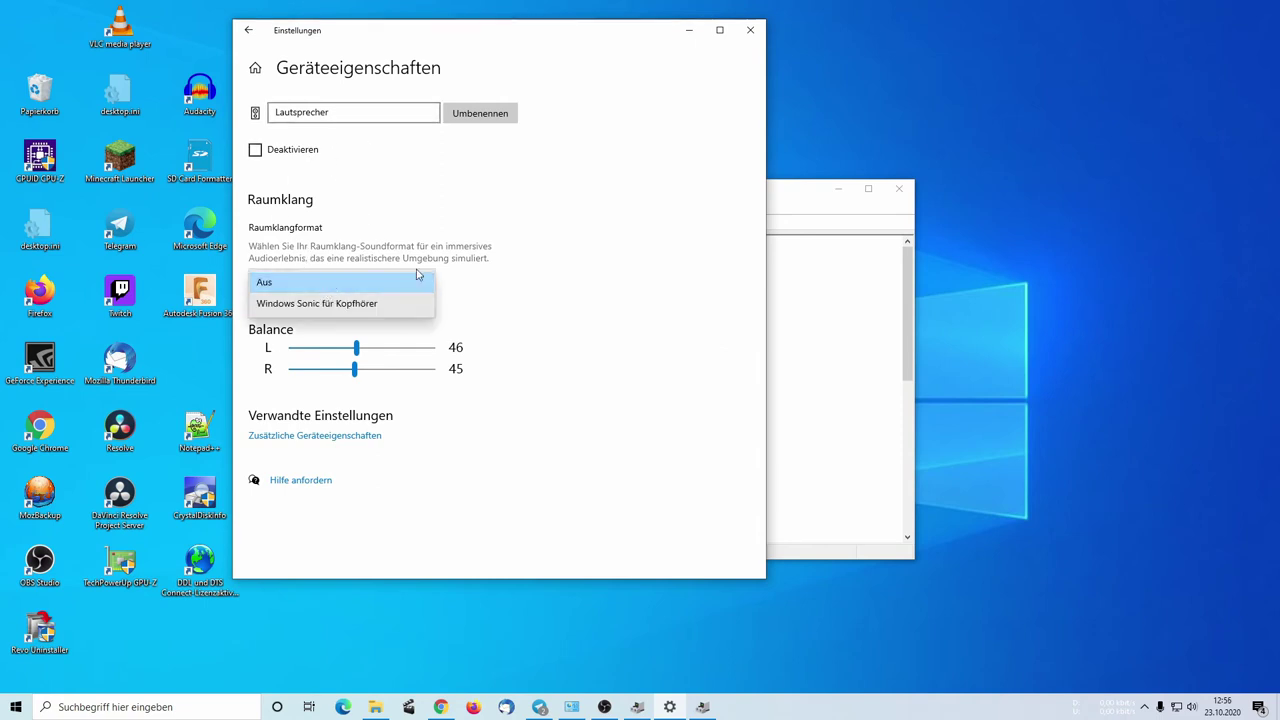
pyautogui.click(554, 250)
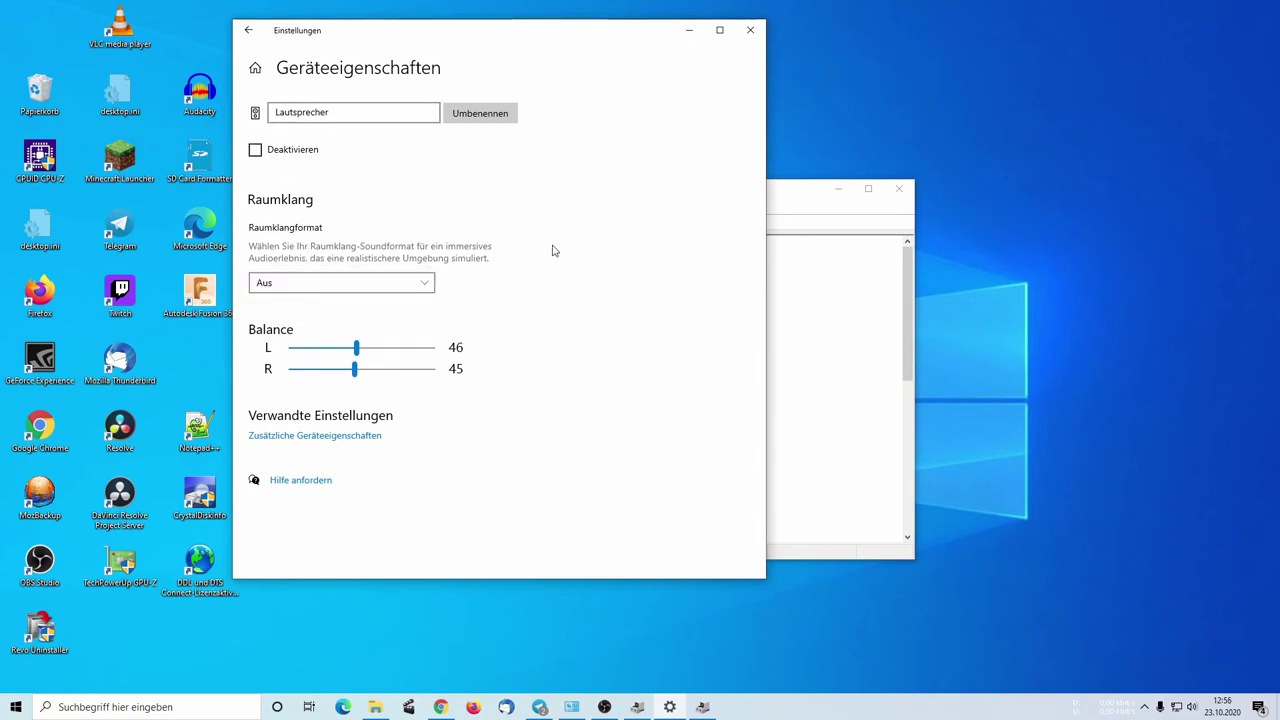
# Review the Ton and Pegel settings in the additional Lautsprecher properties, and close the properties and the settings window
pyautogui.click(366, 437)
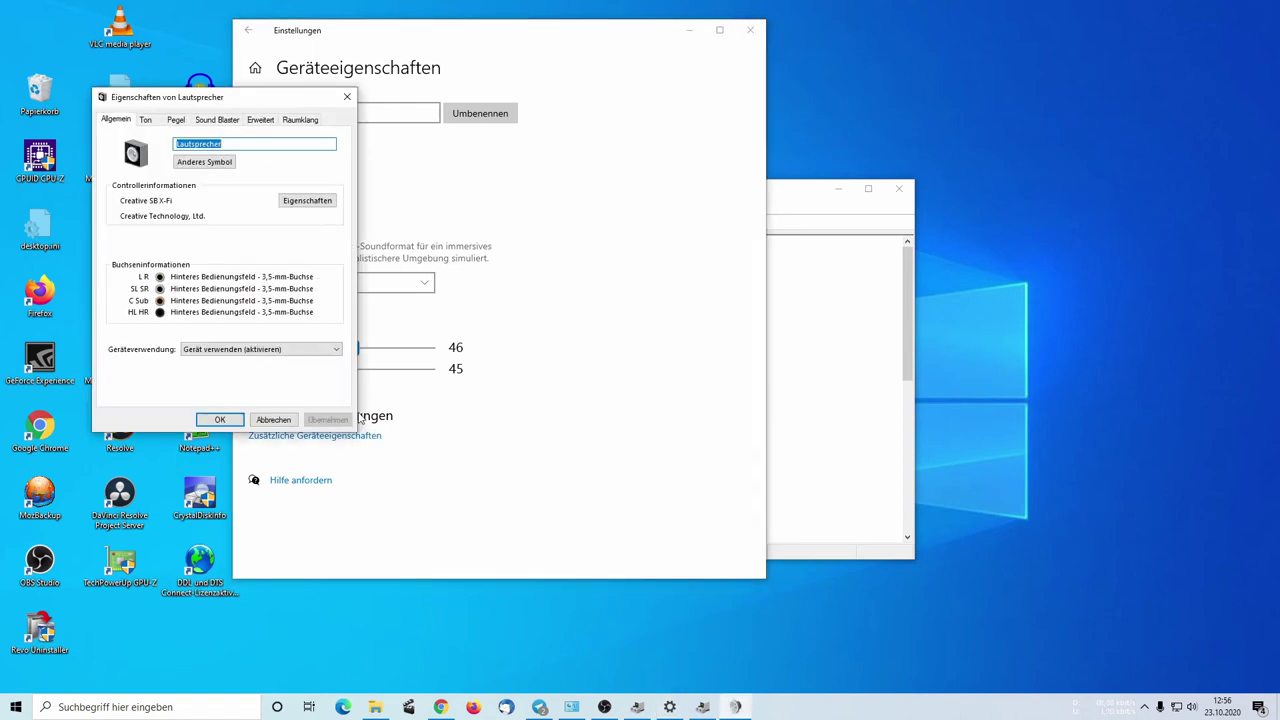
pyautogui.click(148, 121)
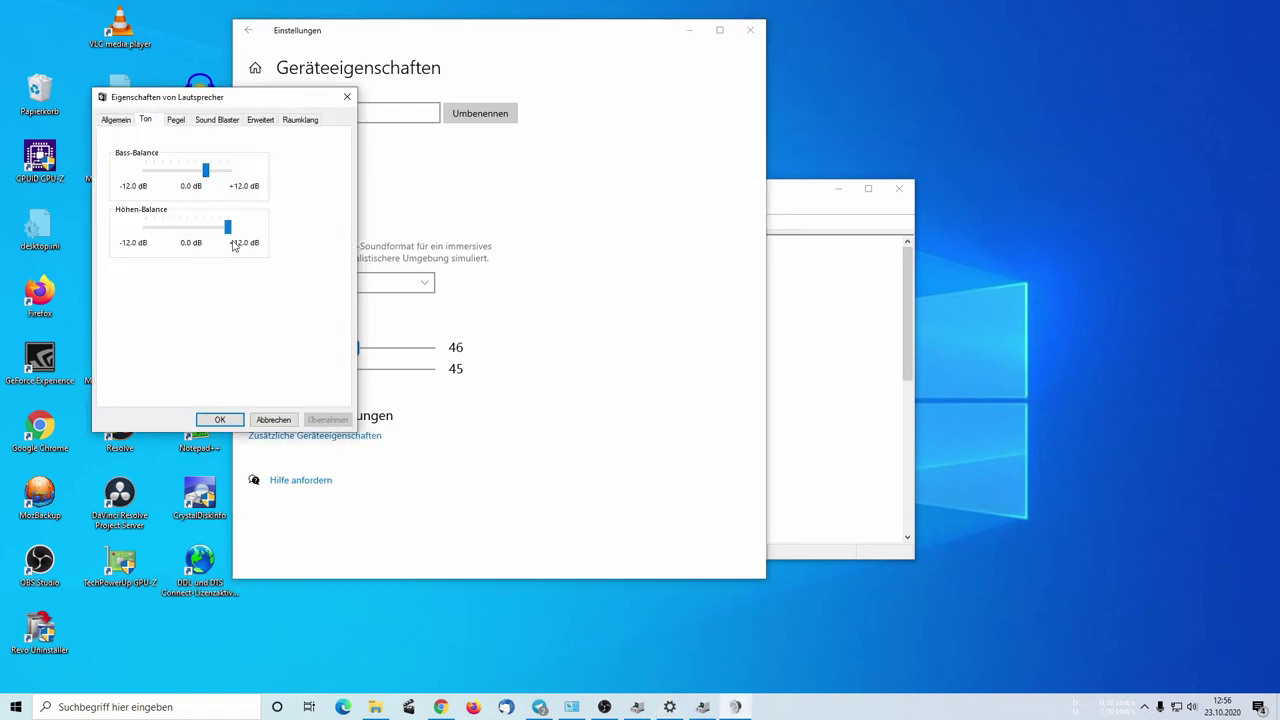
pyautogui.click(175, 120)
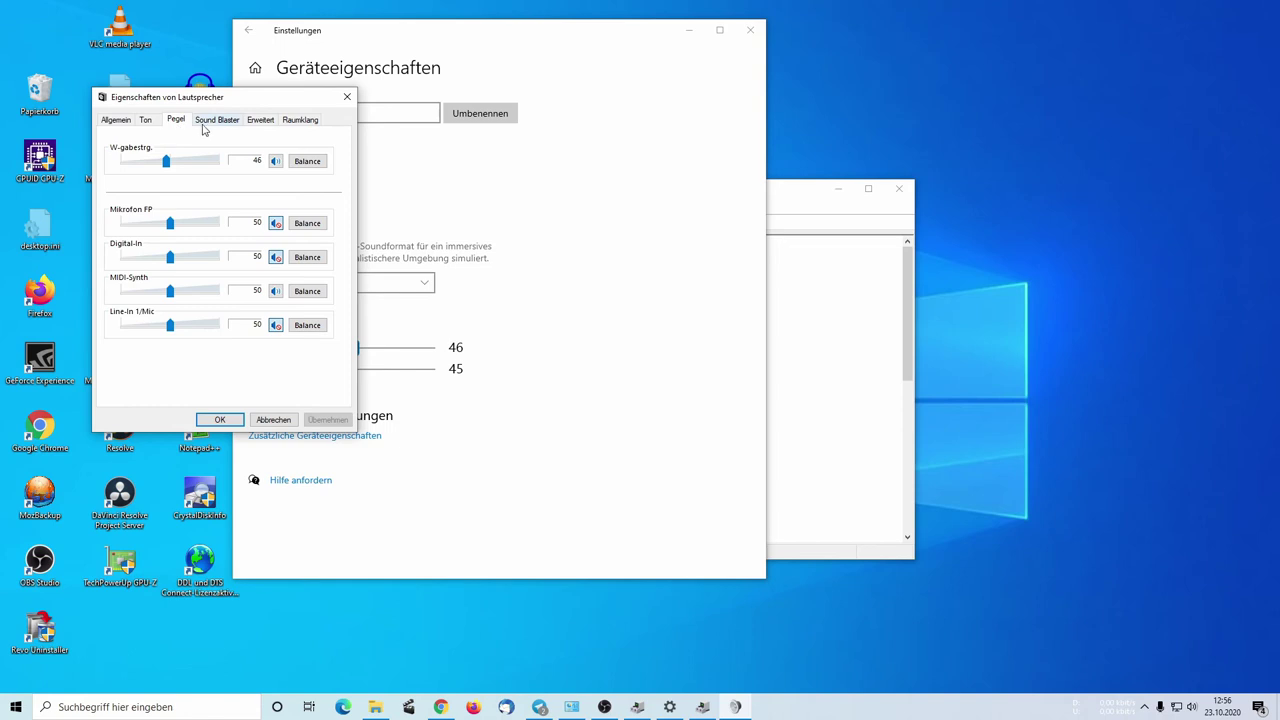
pyautogui.click(347, 97)
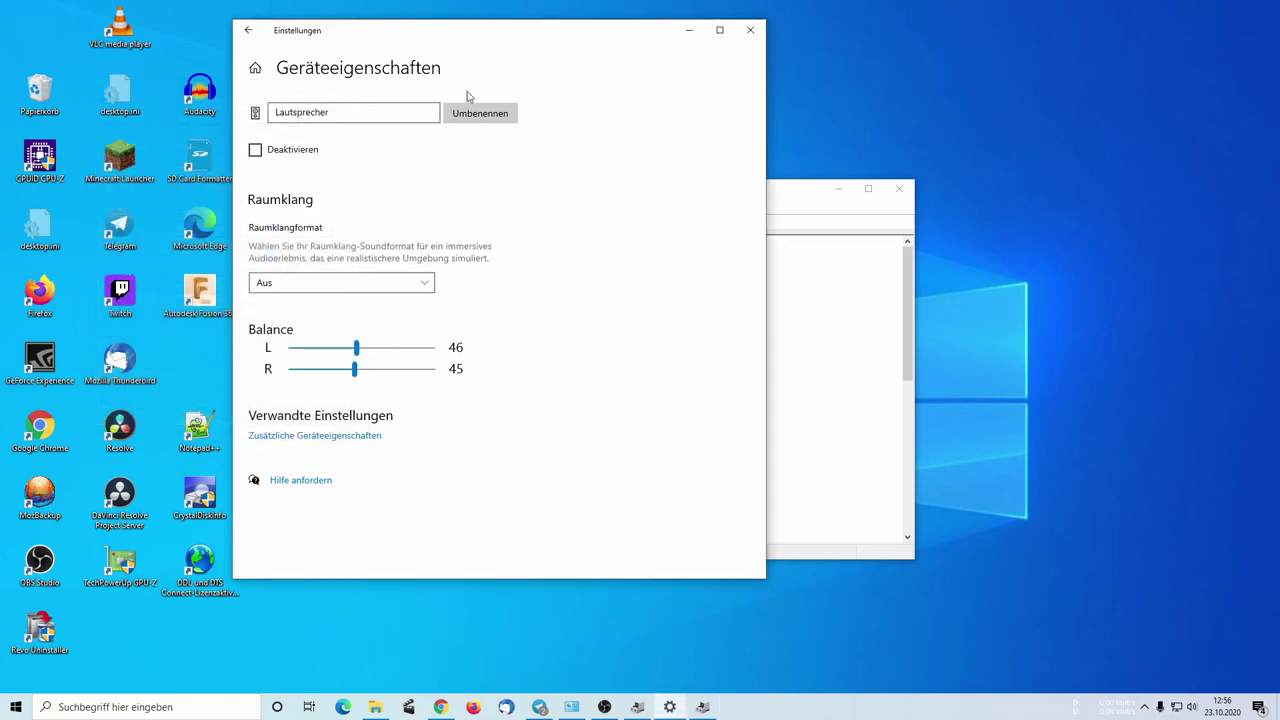
pyautogui.click(750, 30)
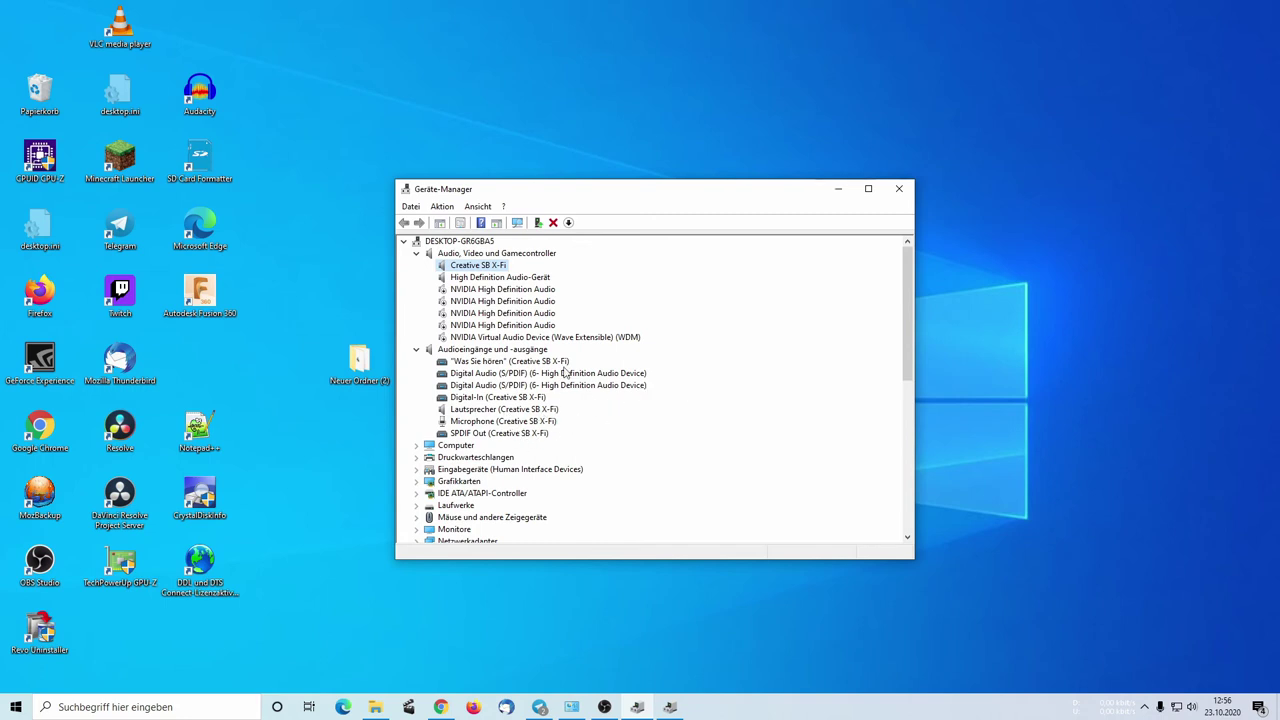
# Review the device status and driver information in the Creative SB X-Fi properties, and close them along with the Device Manager
pyautogui.click(462, 279)
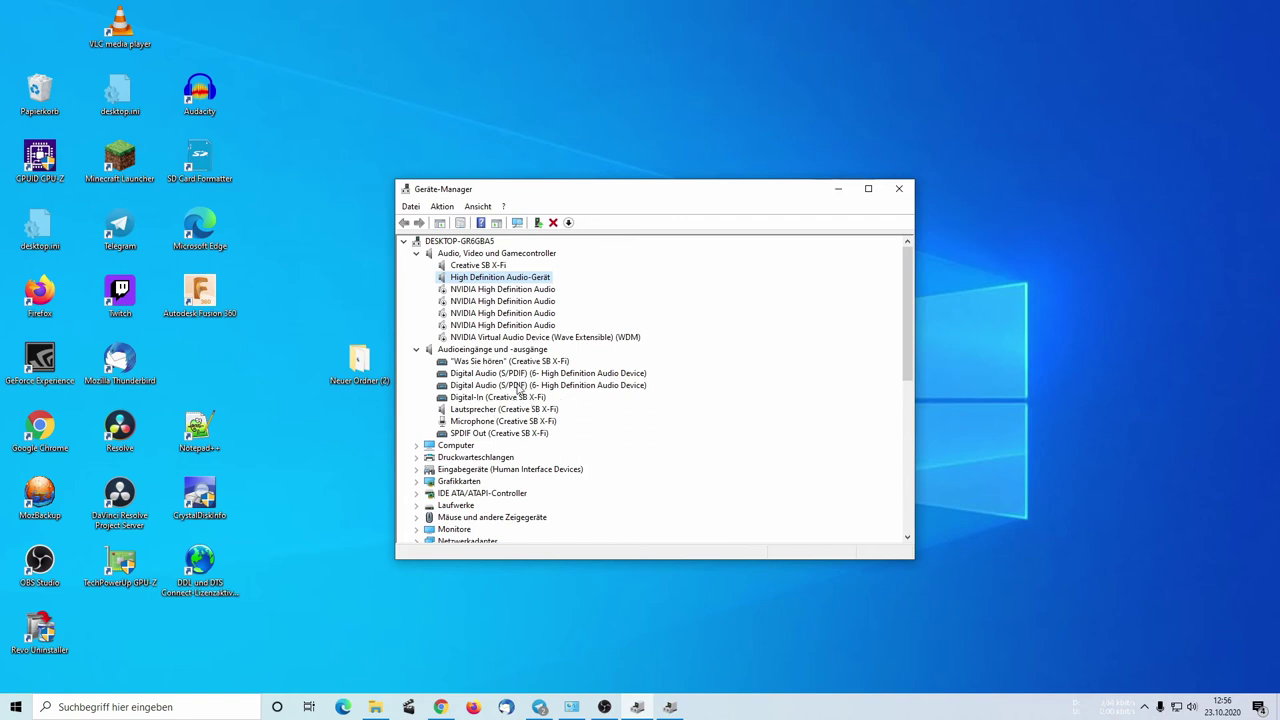
pyautogui.rightClick(494, 266)
pyautogui.click(552, 344)
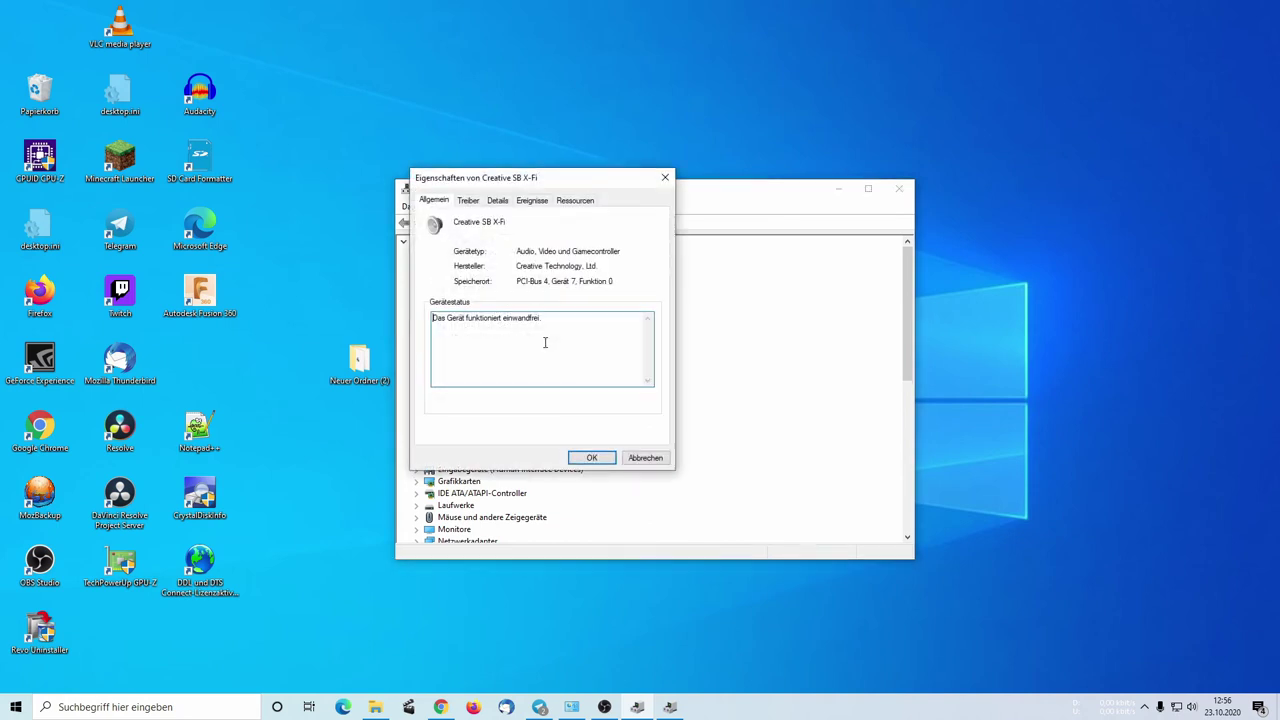
pyautogui.click(468, 201)
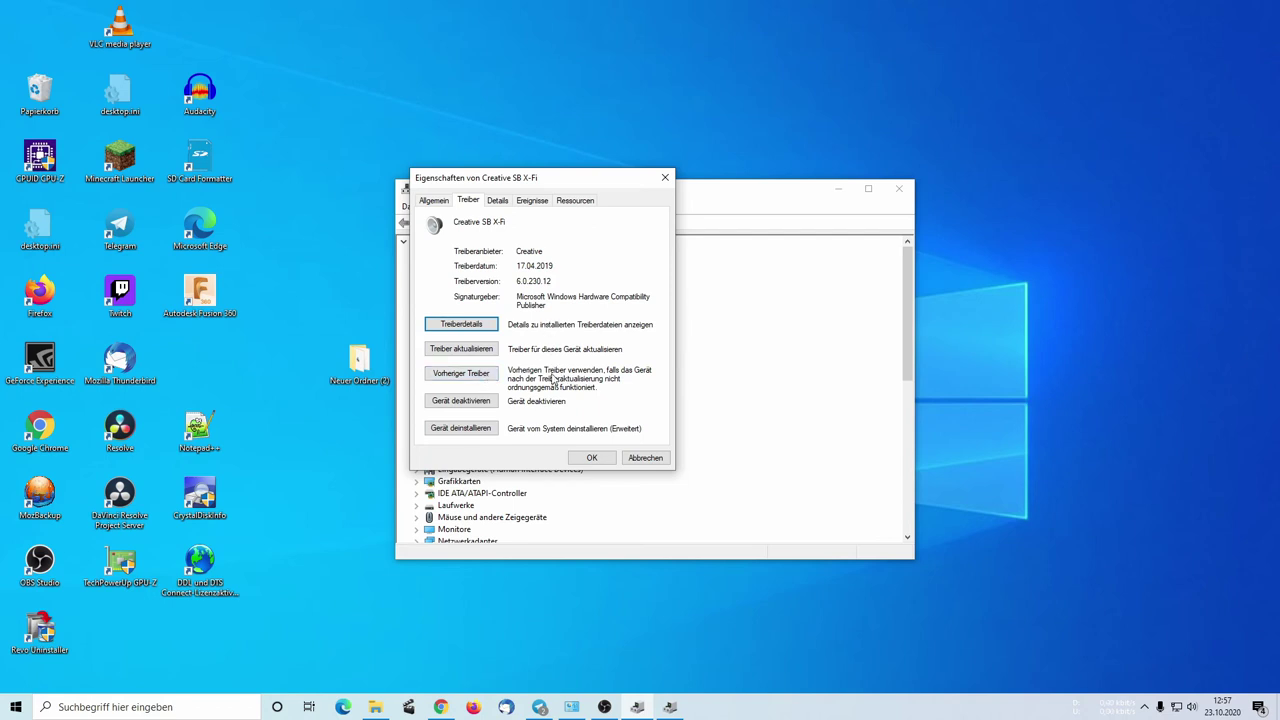
pyautogui.click(642, 457)
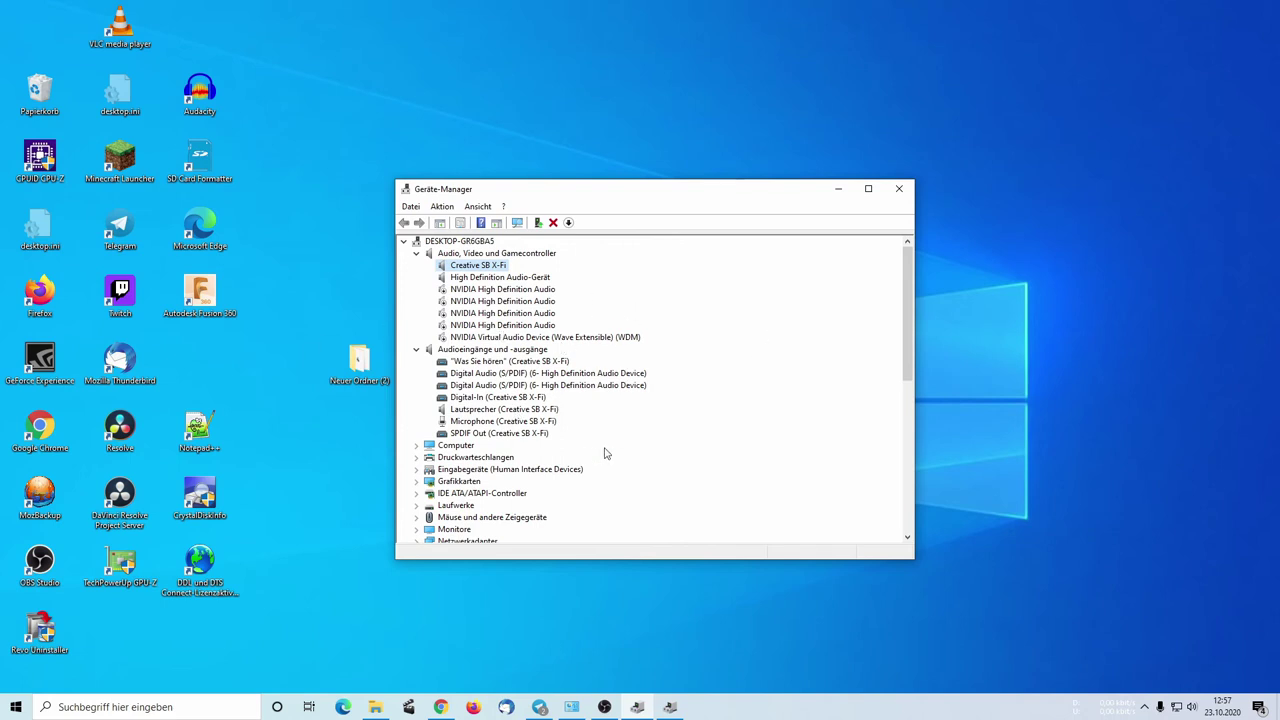
pyautogui.click(900, 190)
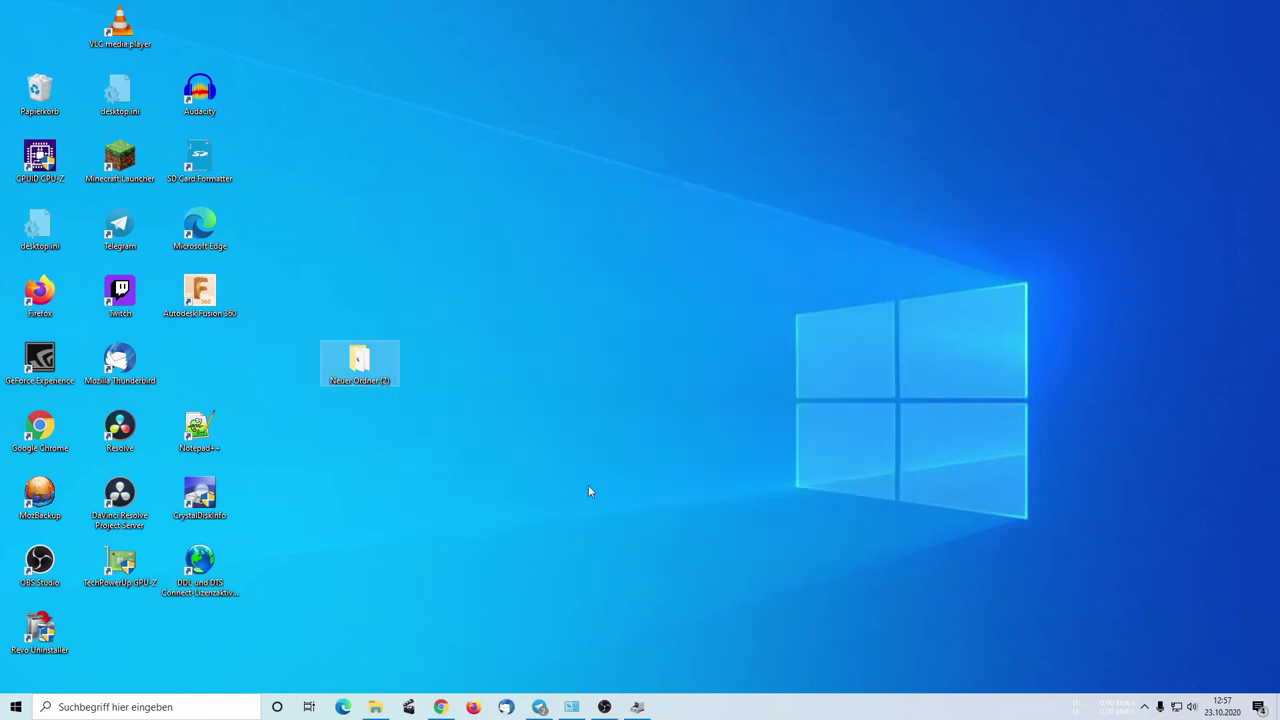
# Switch to Chrome and examine the X-Fi XtremeMusic support page with the Sound Blaster X-Fi Series Software Pack for Windows 10
pyautogui.click(440, 707)
pyautogui.click(236, 13)
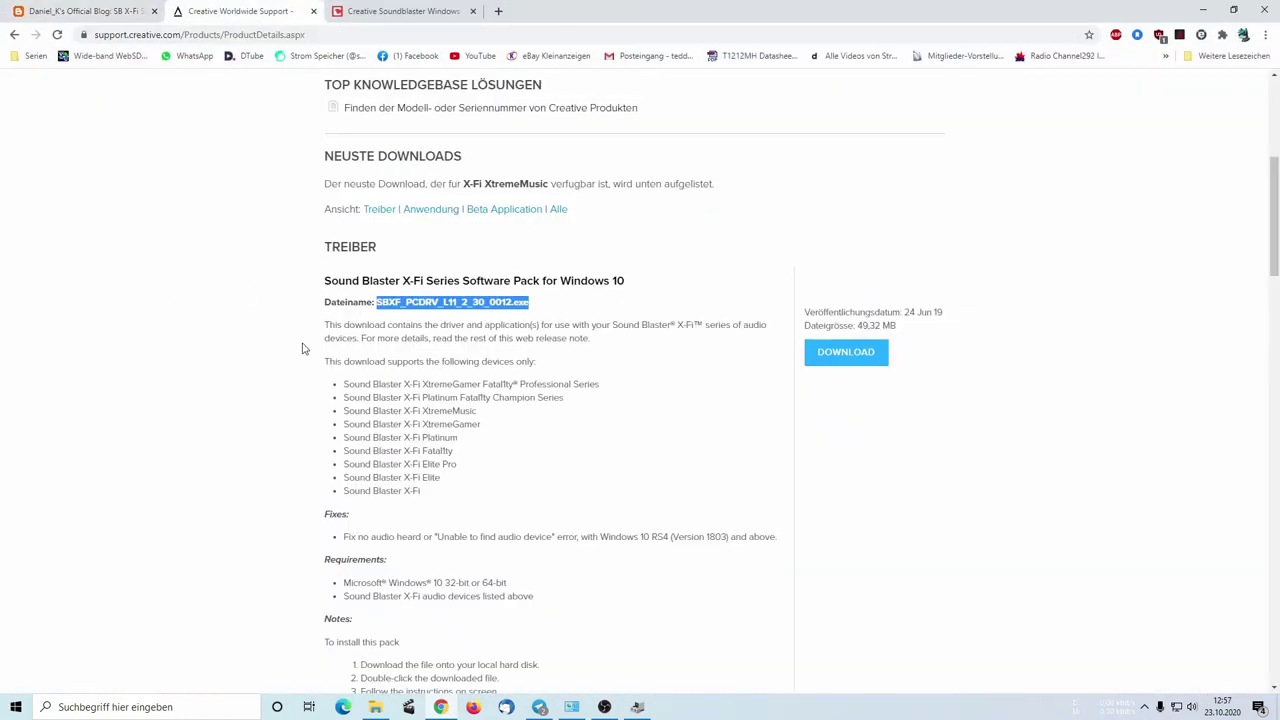
pyautogui.scroll(4, 303, 349)
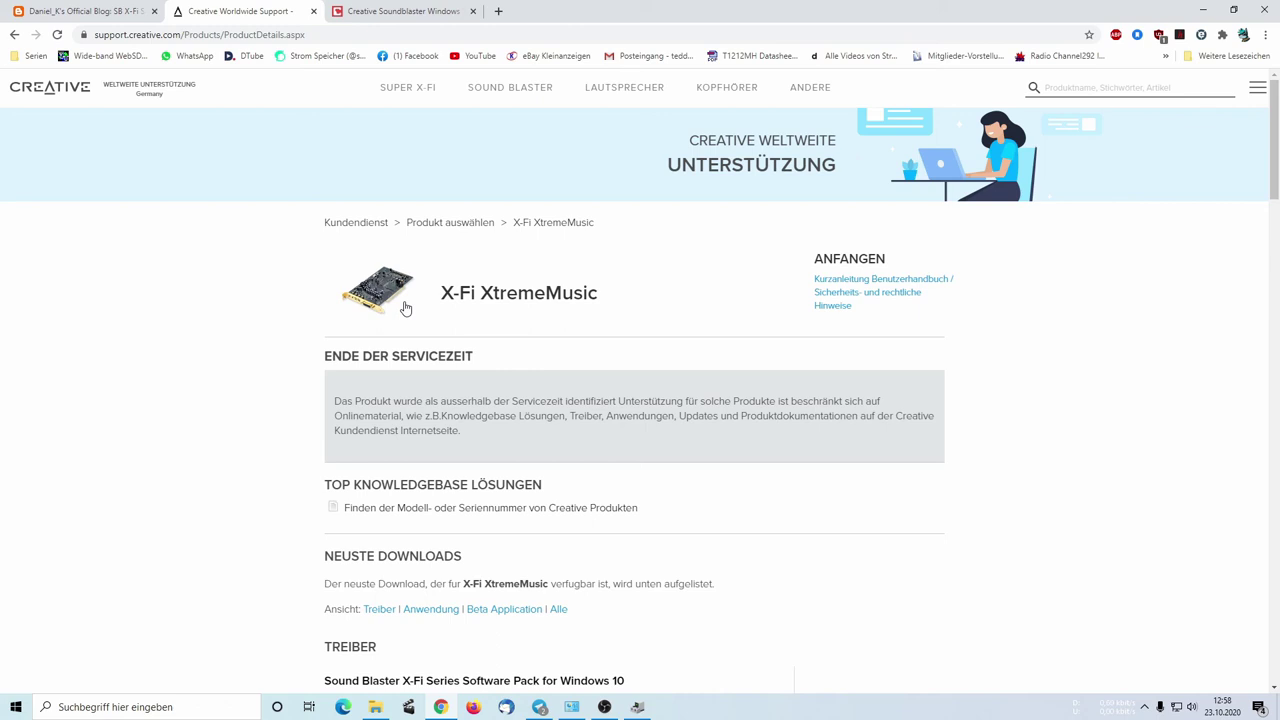
pyautogui.scroll(-4, 429, 455)
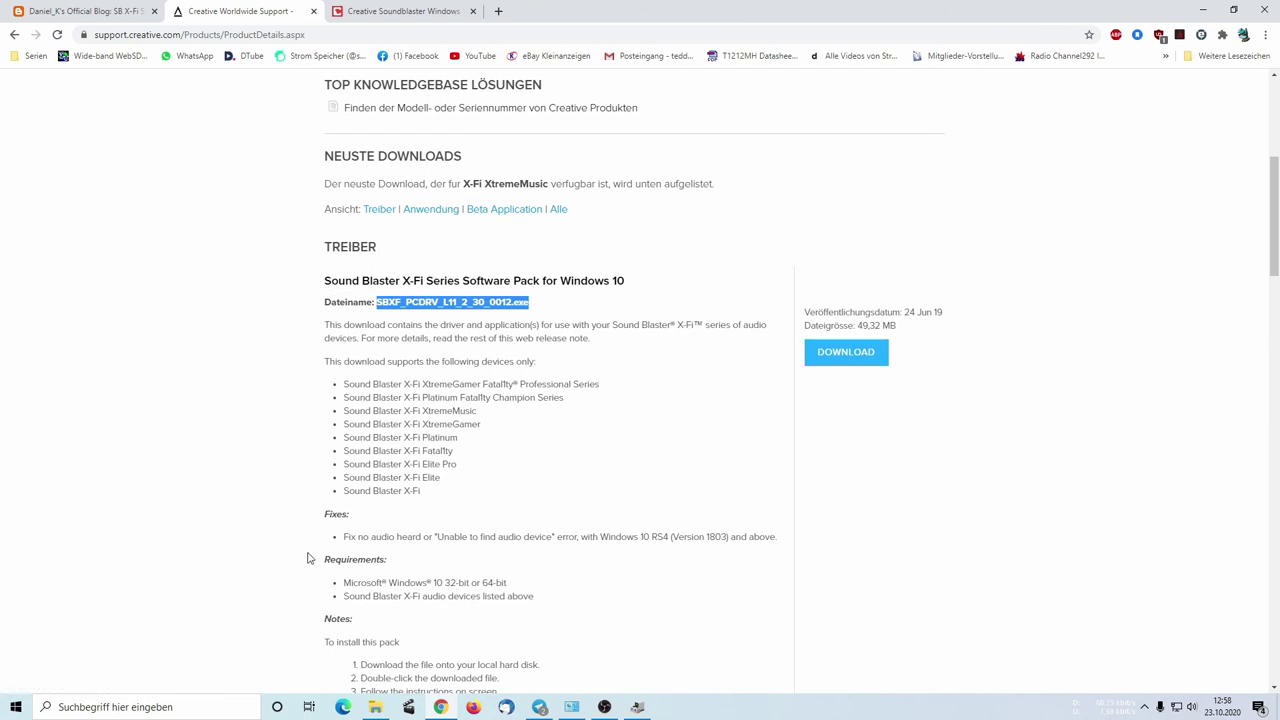
pyautogui.scroll(1, 157, 220)
# Highlight the file name XFI_SupportPack_5_0.exe on the Support Pack 5.0 blog page, read its notes up to the title, and minimize the browser
pyautogui.click(90, 11)
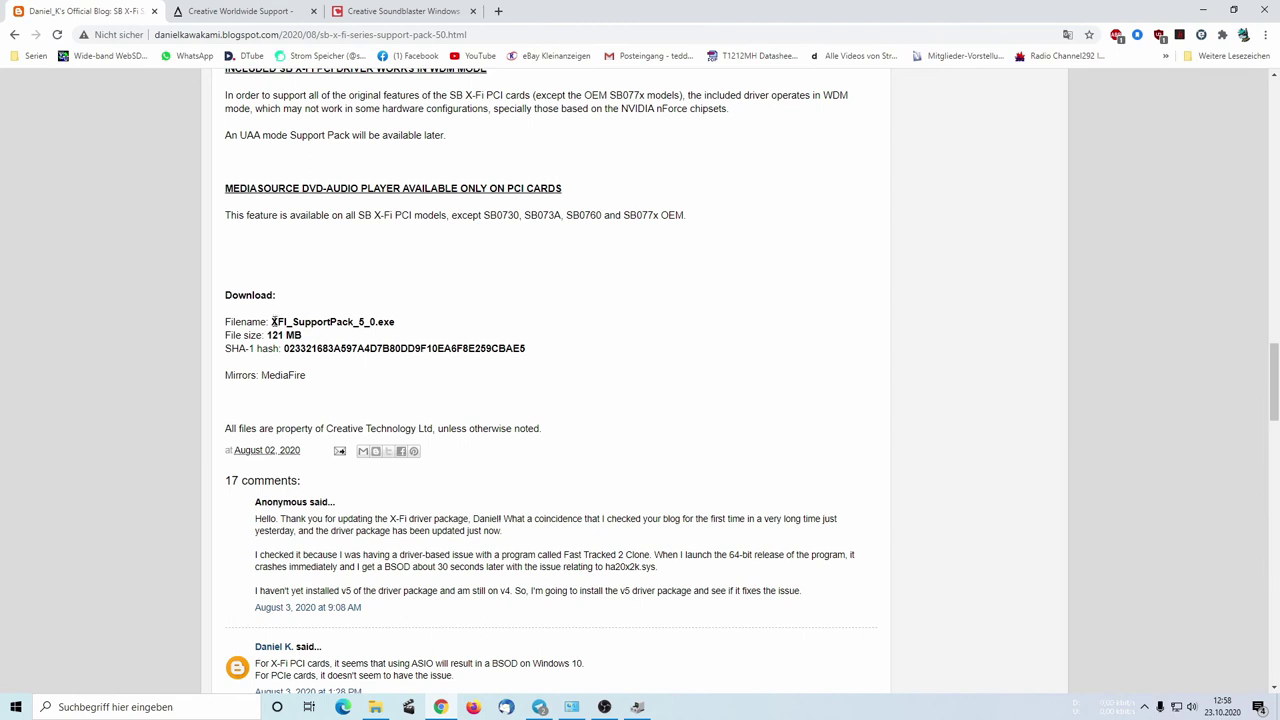
pyautogui.moveTo(272, 321); pyautogui.dragTo(403, 324)
pyautogui.scroll(2, 358, 417)
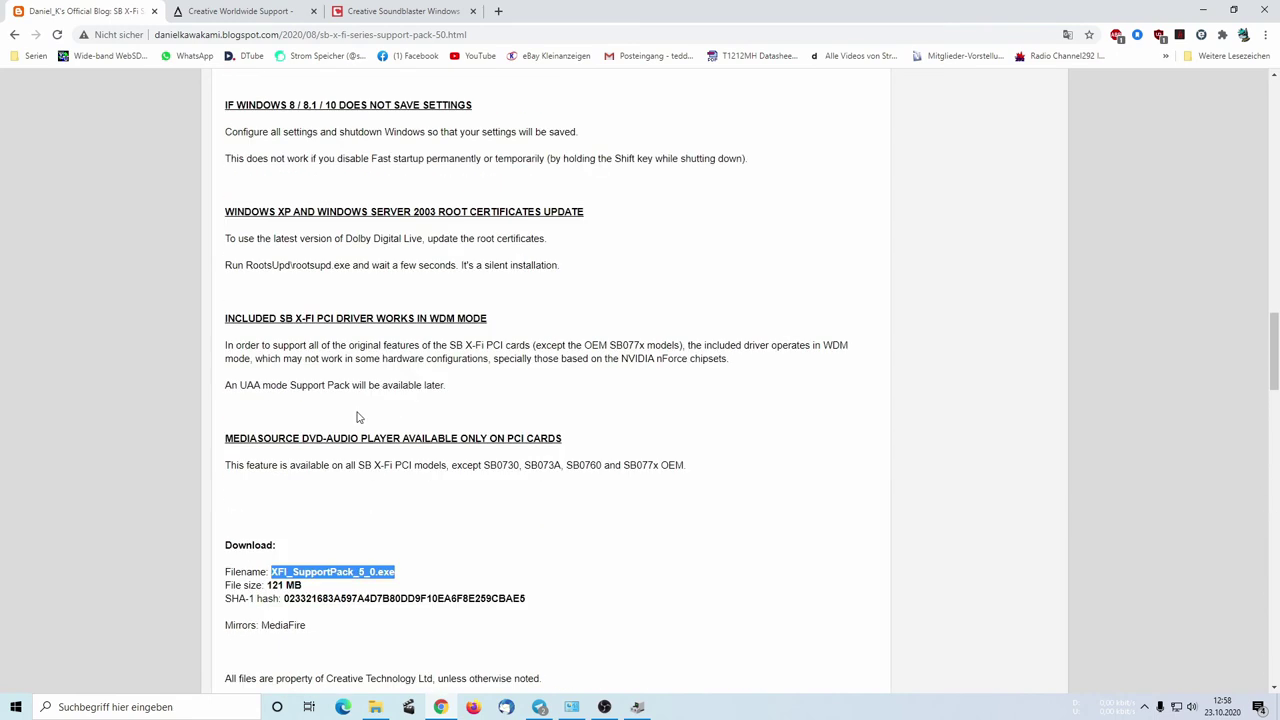
pyautogui.scroll(5, 358, 417)
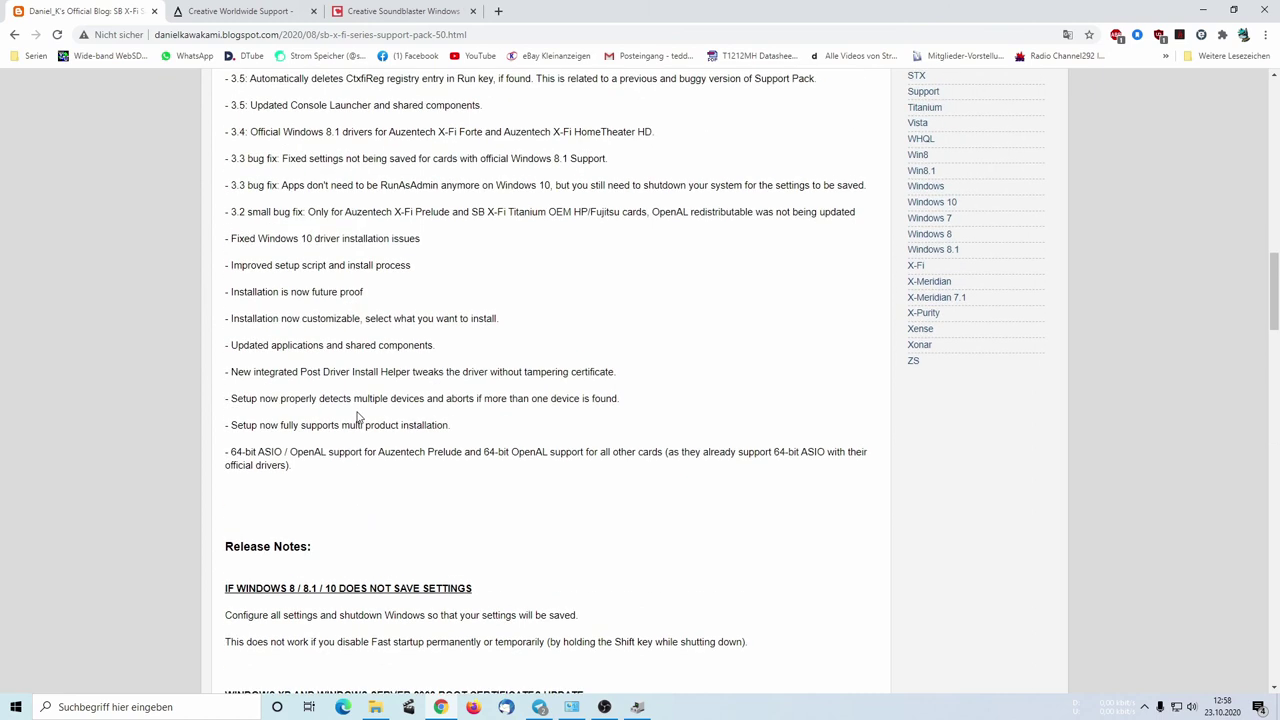
pyautogui.scroll(4, 358, 417)
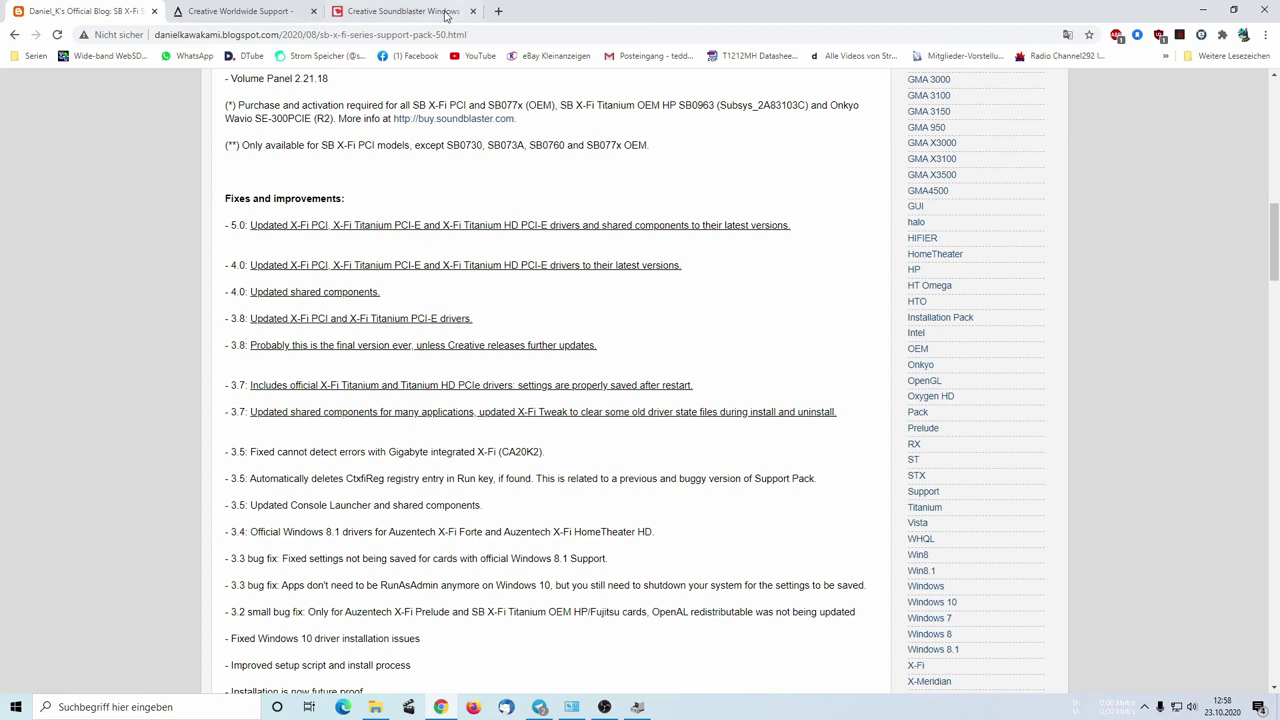
pyautogui.scroll(4, 200, 260)
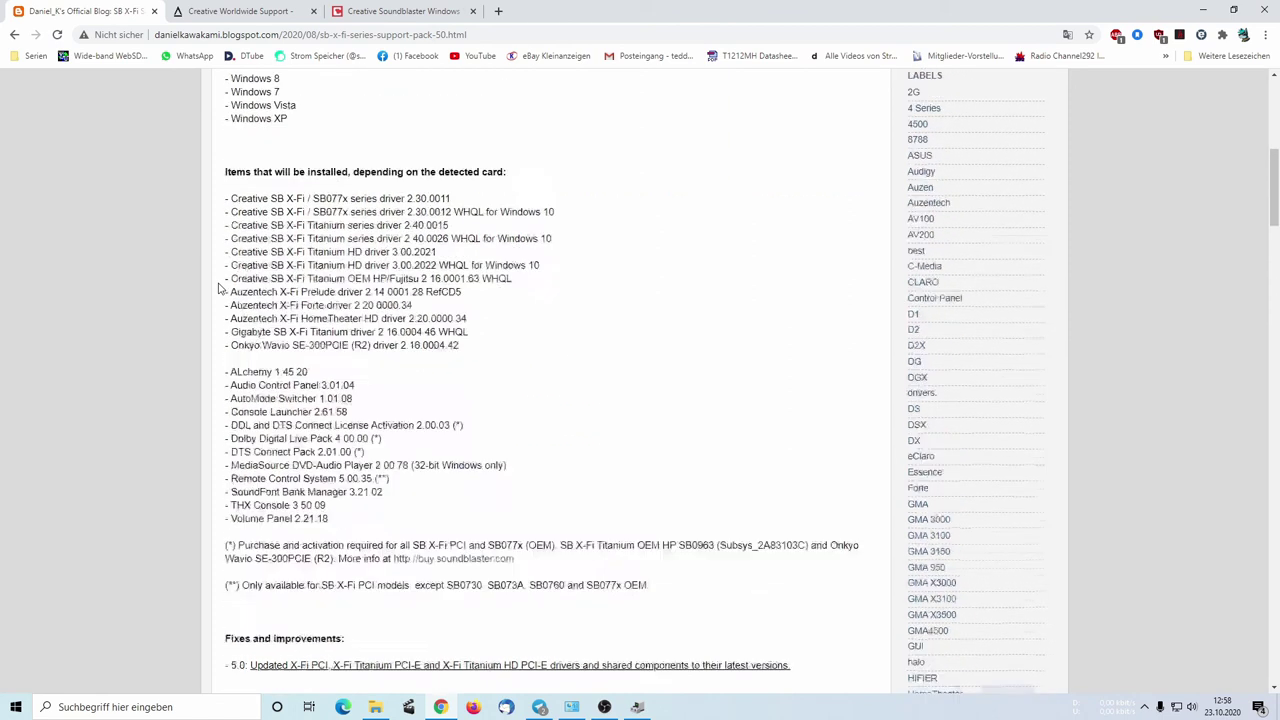
pyautogui.scroll(5, 218, 288)
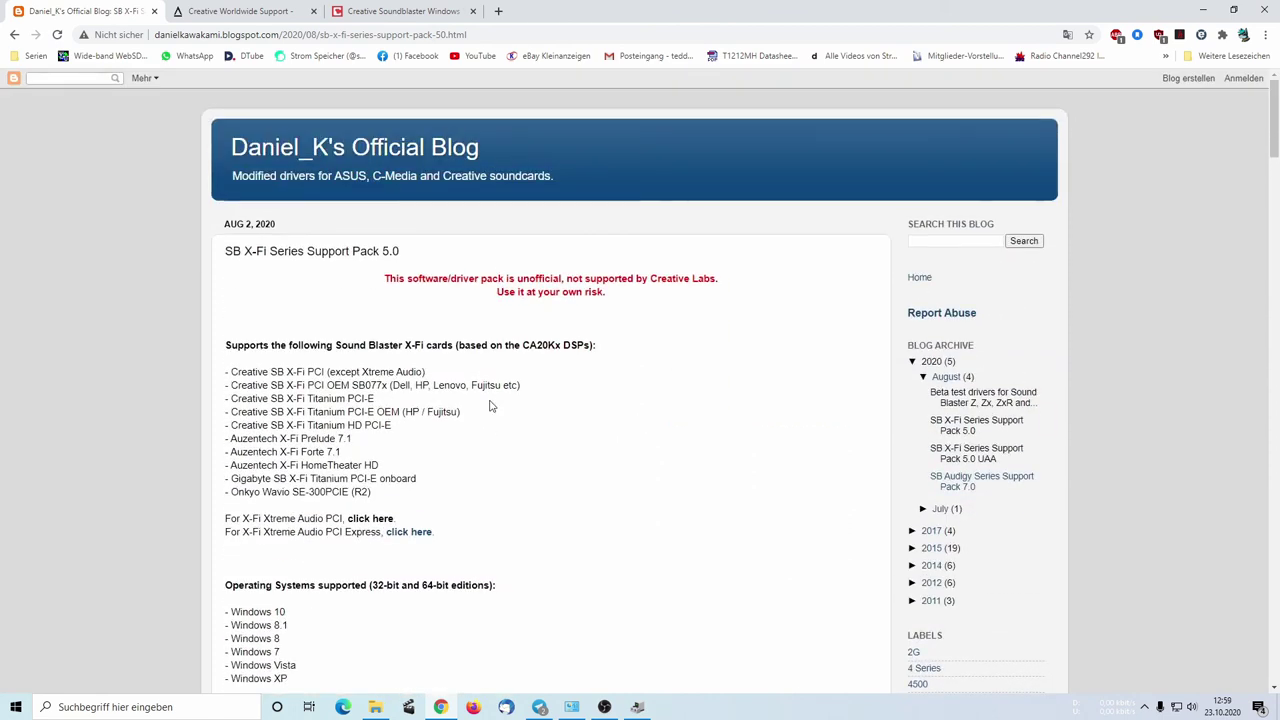
pyautogui.click(228, 13)
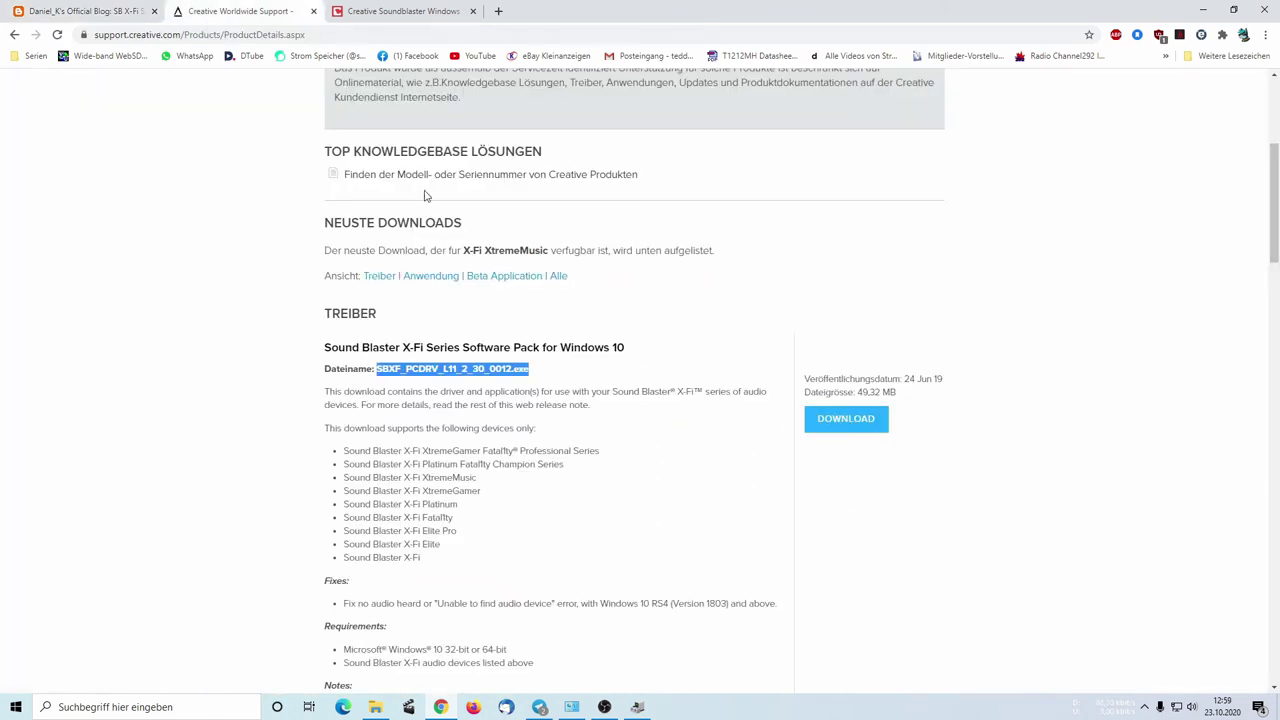
pyautogui.click(1202, 10)
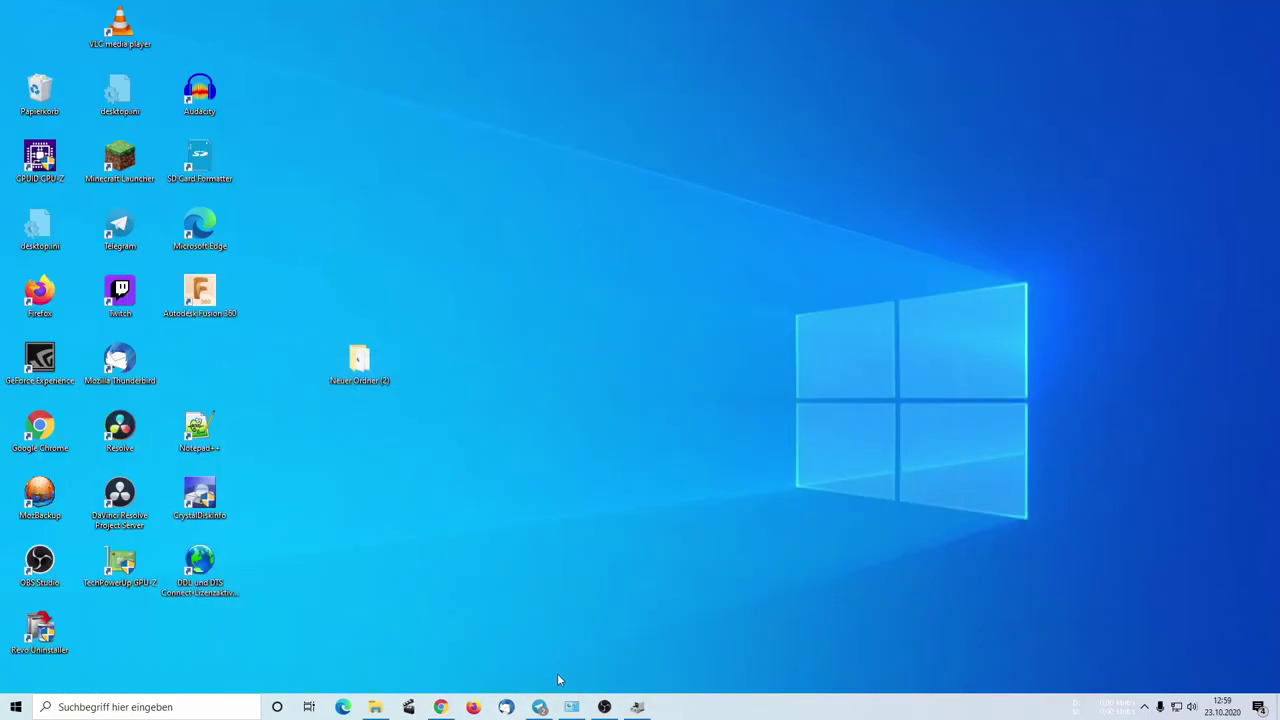
# Open SBXF_PCDRV_L11_2_30_0012.exe from the desktop folder Neuer Ordner (2) in WinRAR, select its Drivers folder, and close the archive
pyautogui.doubleClick(359, 362)
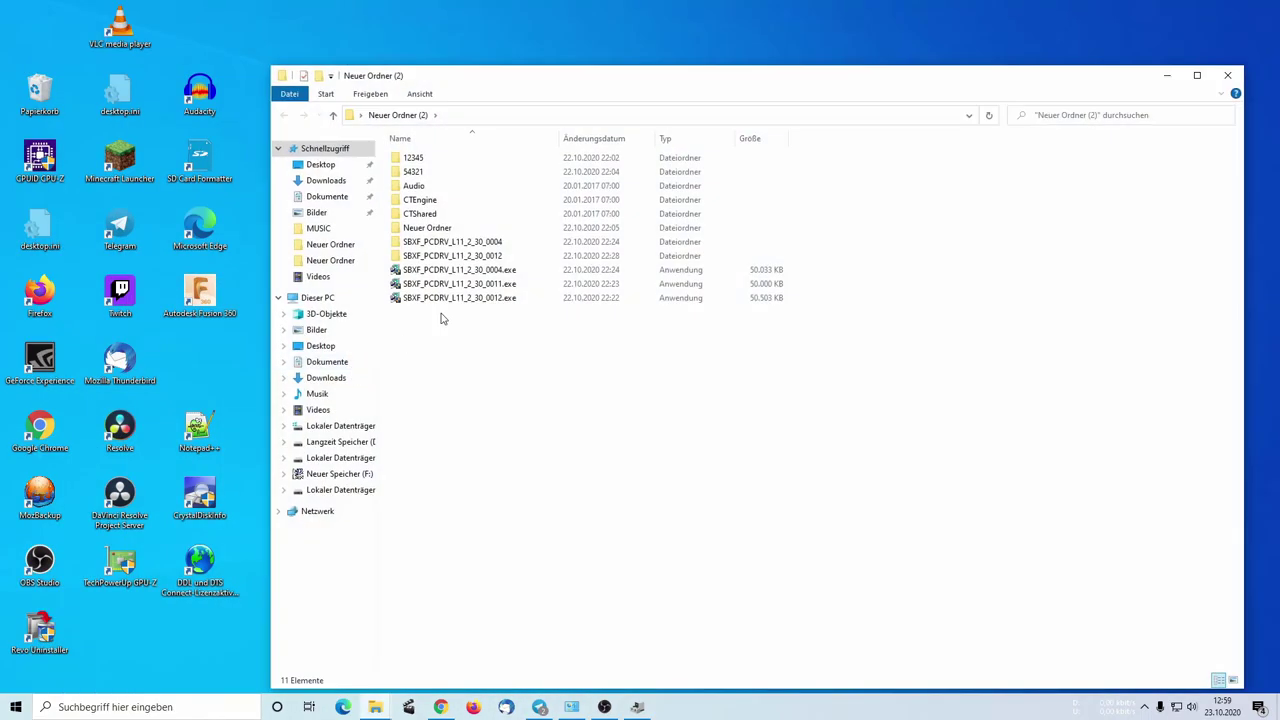
pyautogui.rightClick(455, 269)
pyautogui.rightClick(455, 298)
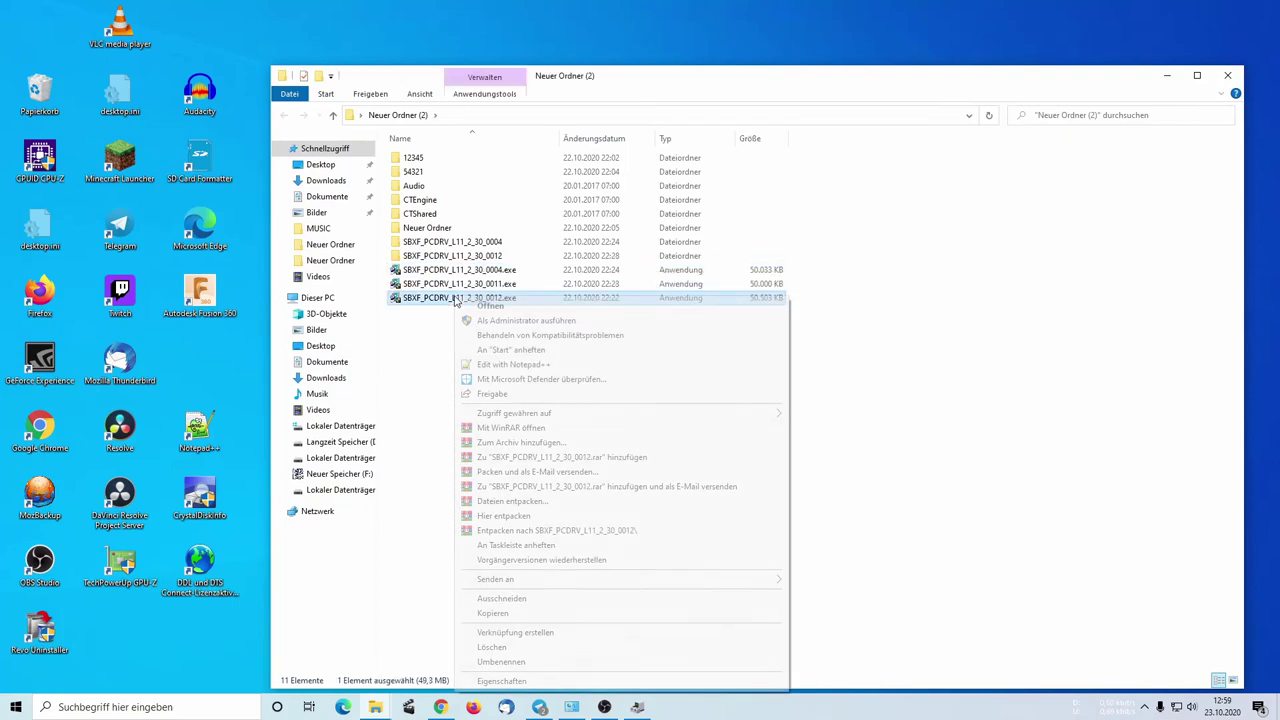
pyautogui.click(511, 427)
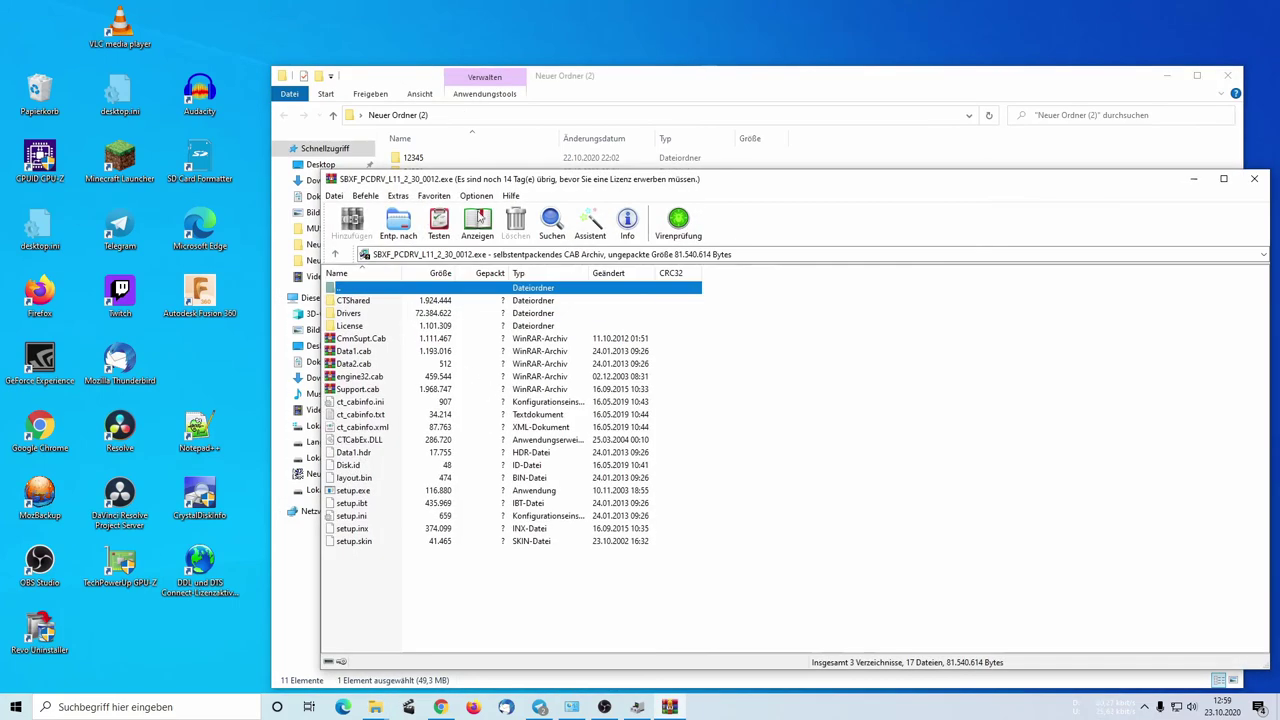
pyautogui.moveTo(477, 184); pyautogui.dragTo(530, 331)
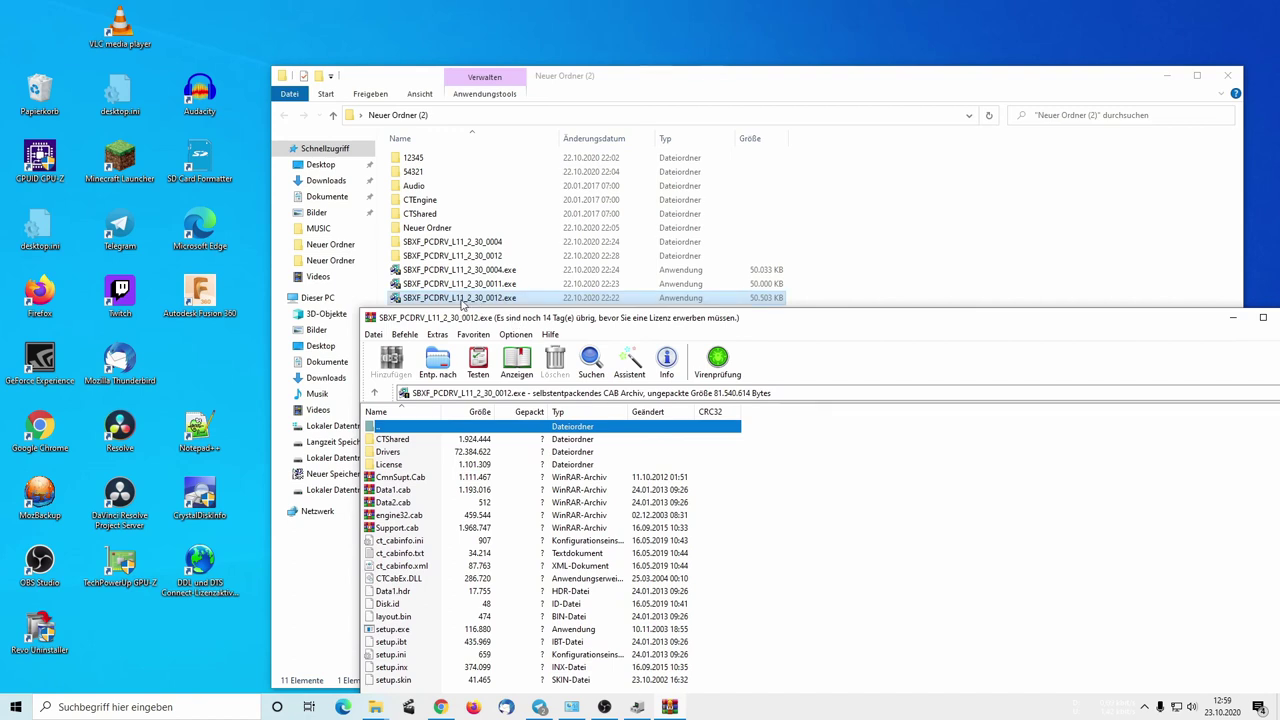
pyautogui.click(385, 452)
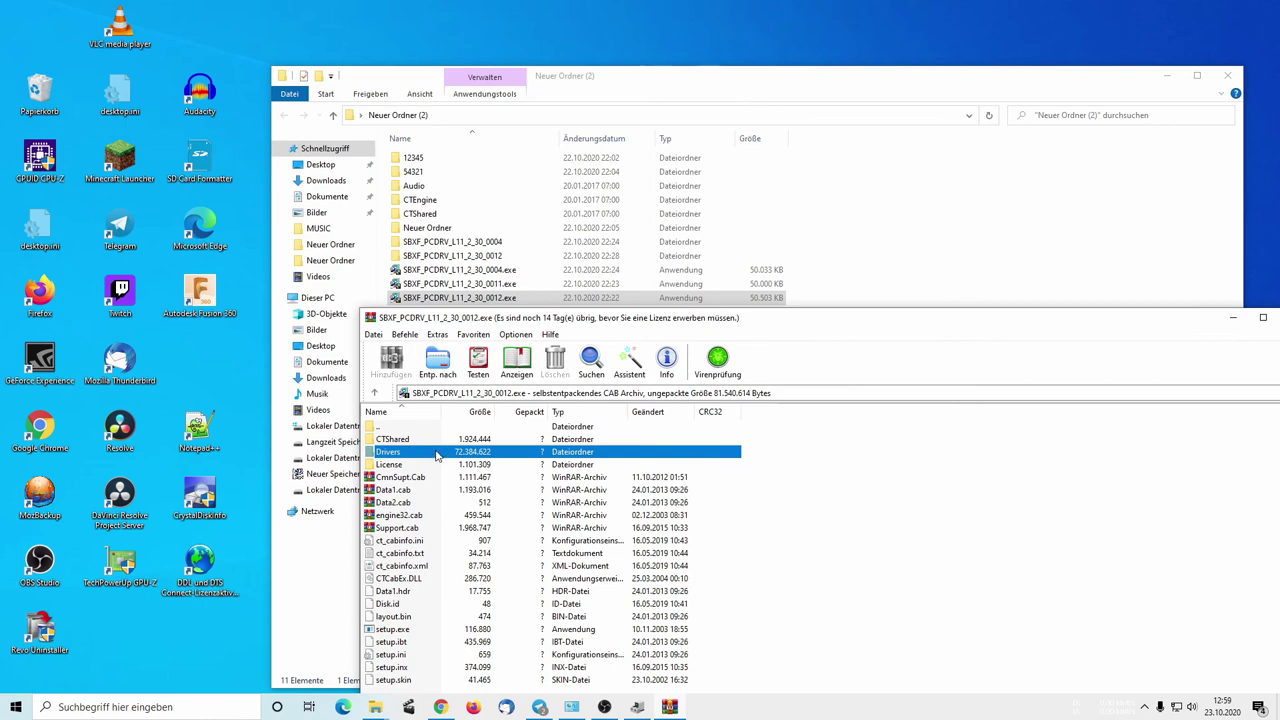
pyautogui.moveTo(1190, 325); pyautogui.dragTo(1098, 320)
pyautogui.click(1196, 316)
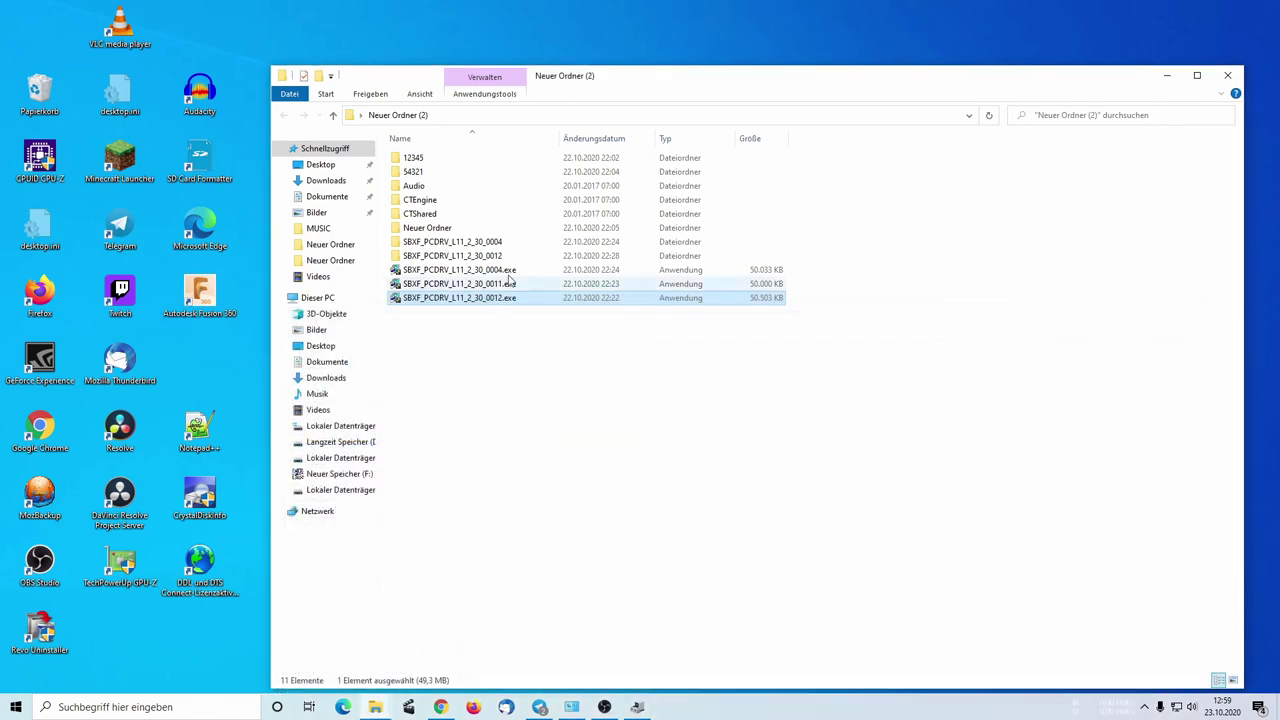
# Check the Windows 10 driver download entry on Creative's support page in Chrome, and return to the Neuer Ordner (2) folder
pyautogui.click(445, 707)
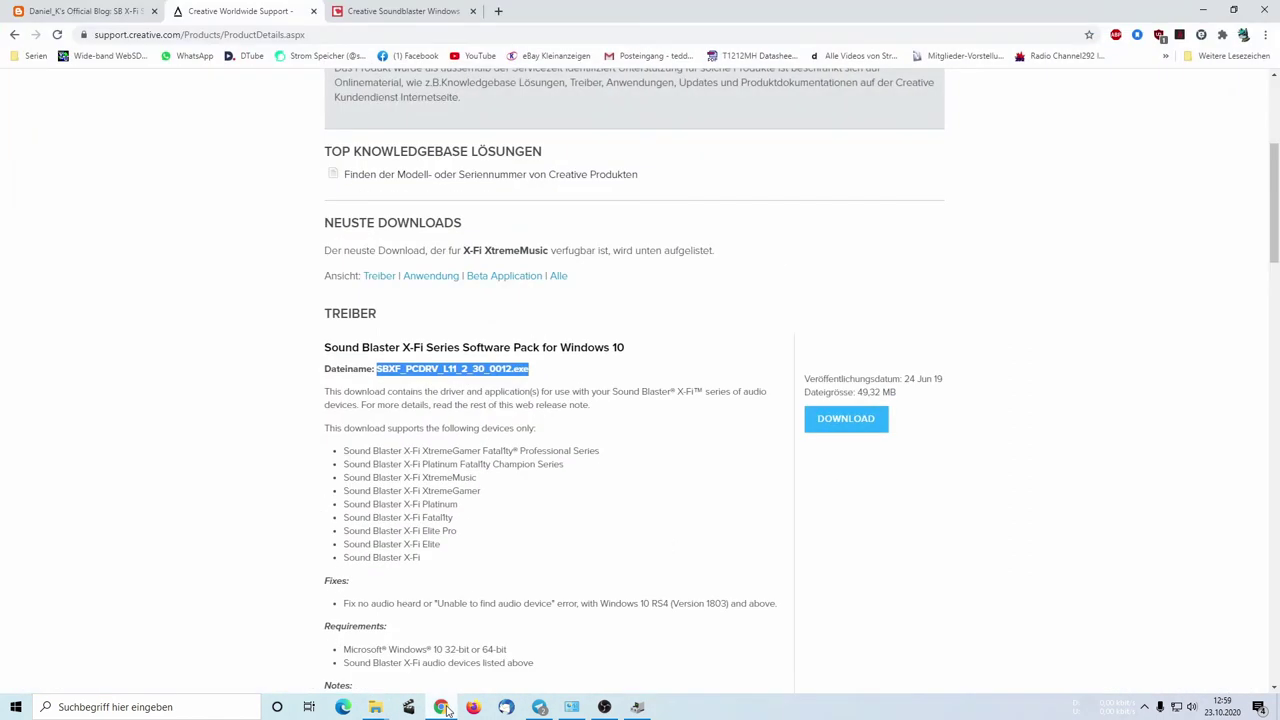
pyautogui.click(443, 707)
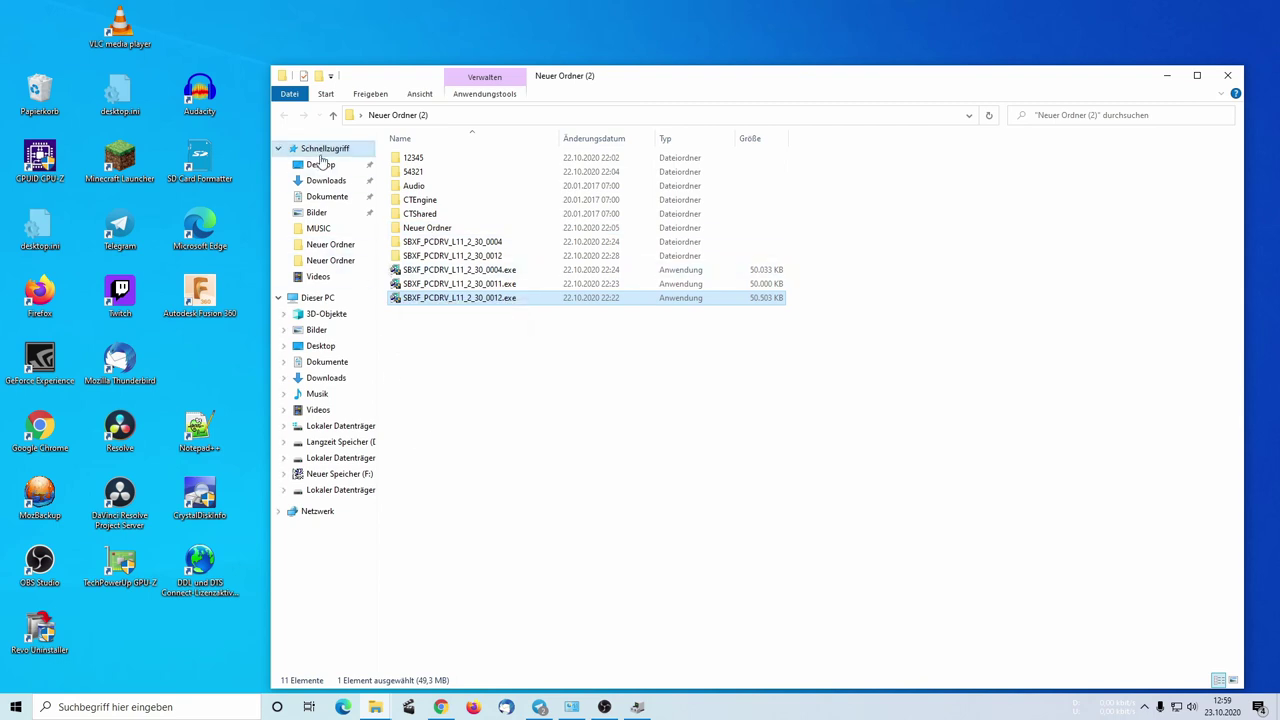
# Launch the XFI_SupportPack_5_0.exe self-extractor in the Neuer Ordner (2) folder, view its destination folder, and cancel the extraction
pyautogui.click(440, 312)
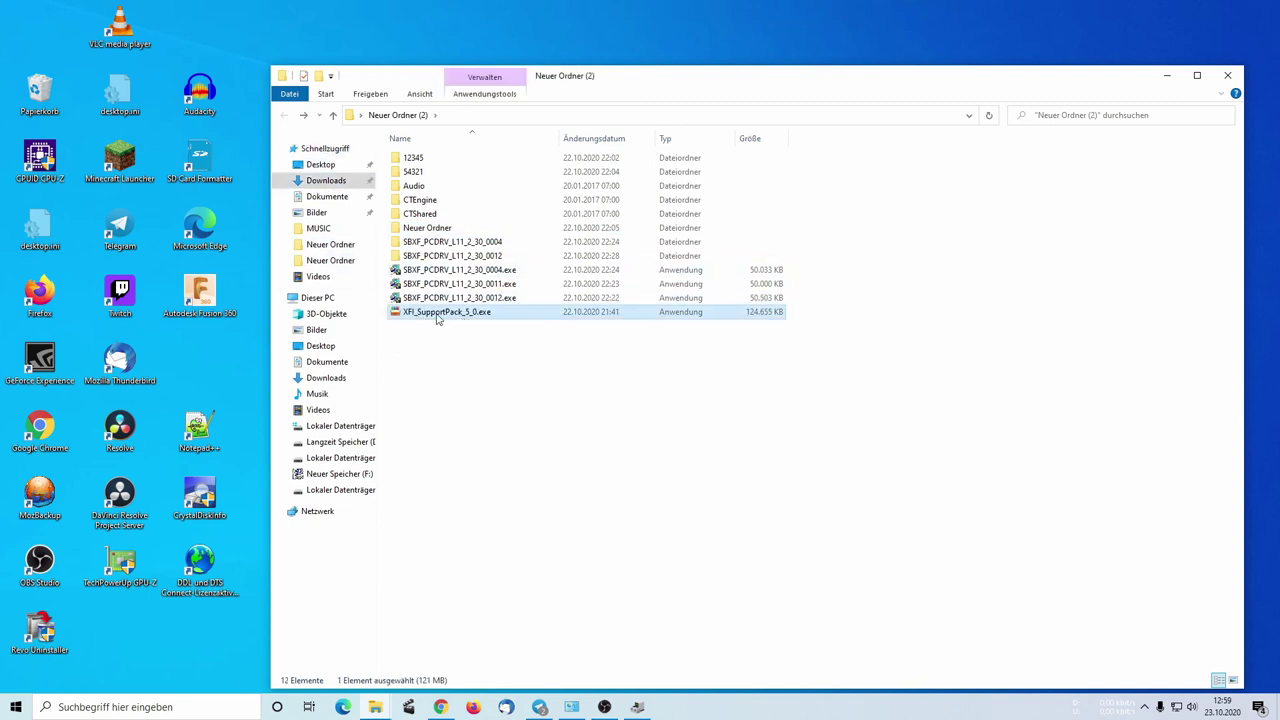
pyautogui.doubleClick(437, 318)
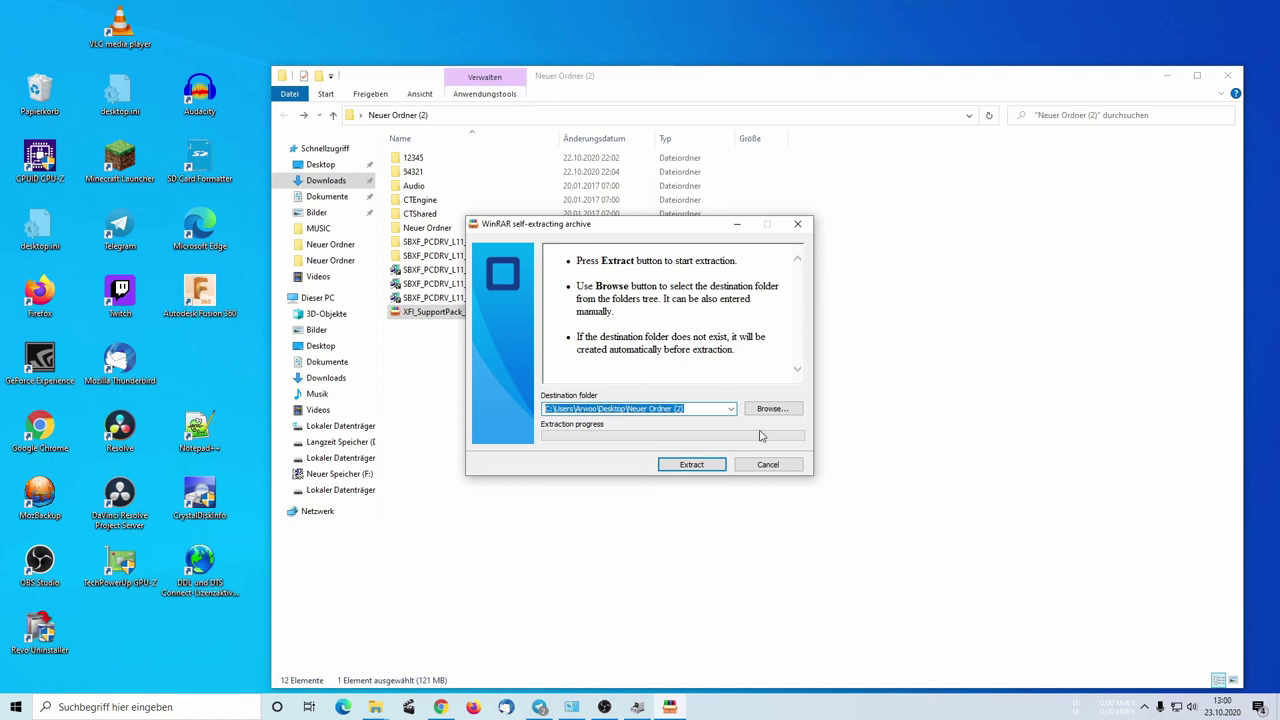
pyautogui.click(764, 466)
pyautogui.click(419, 354)
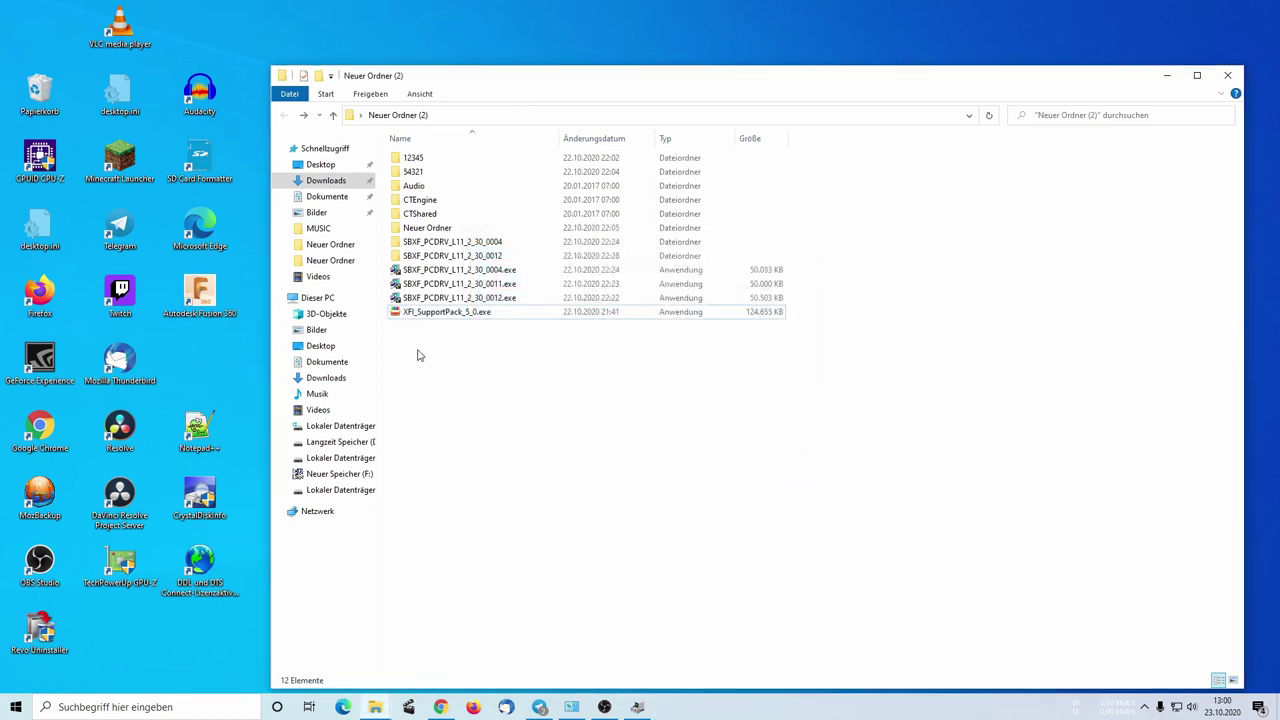
# Open XFI_SupportPack_5_0.exe as an archive in WinRAR, select its Setup.exe, and close the archive
pyautogui.rightClick(483, 316)
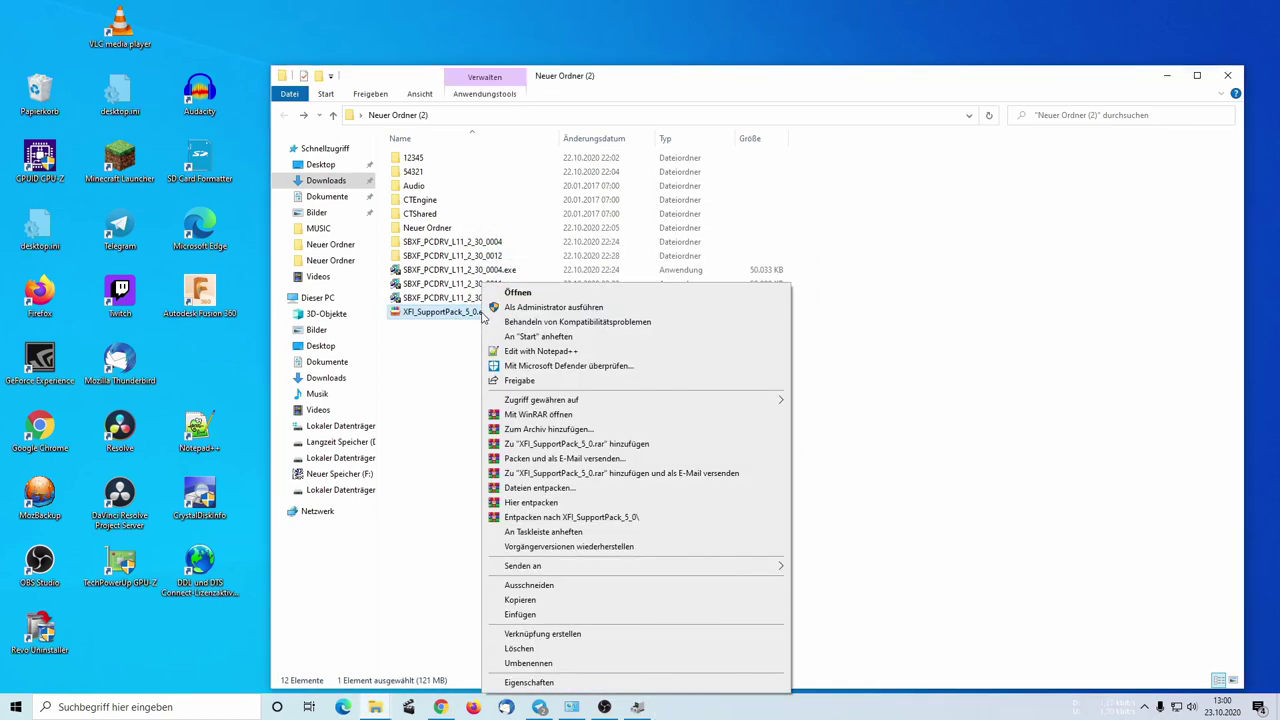
pyautogui.click(550, 404)
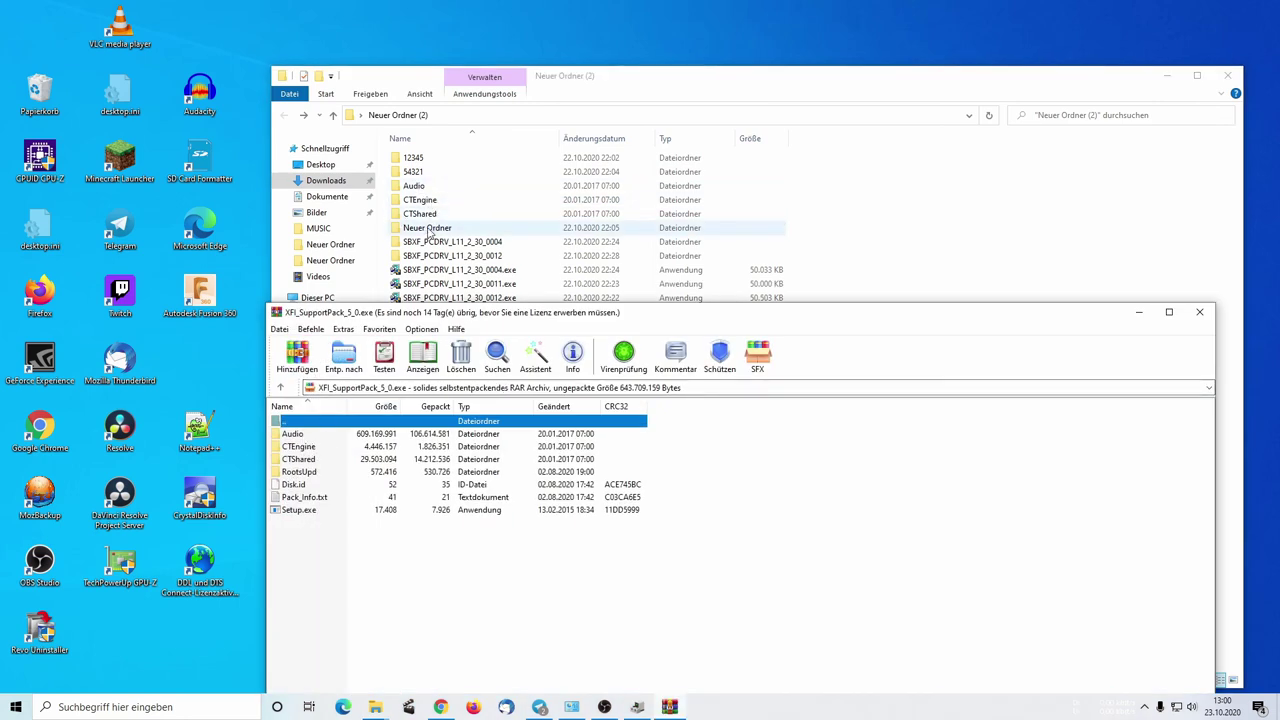
pyautogui.click(300, 511)
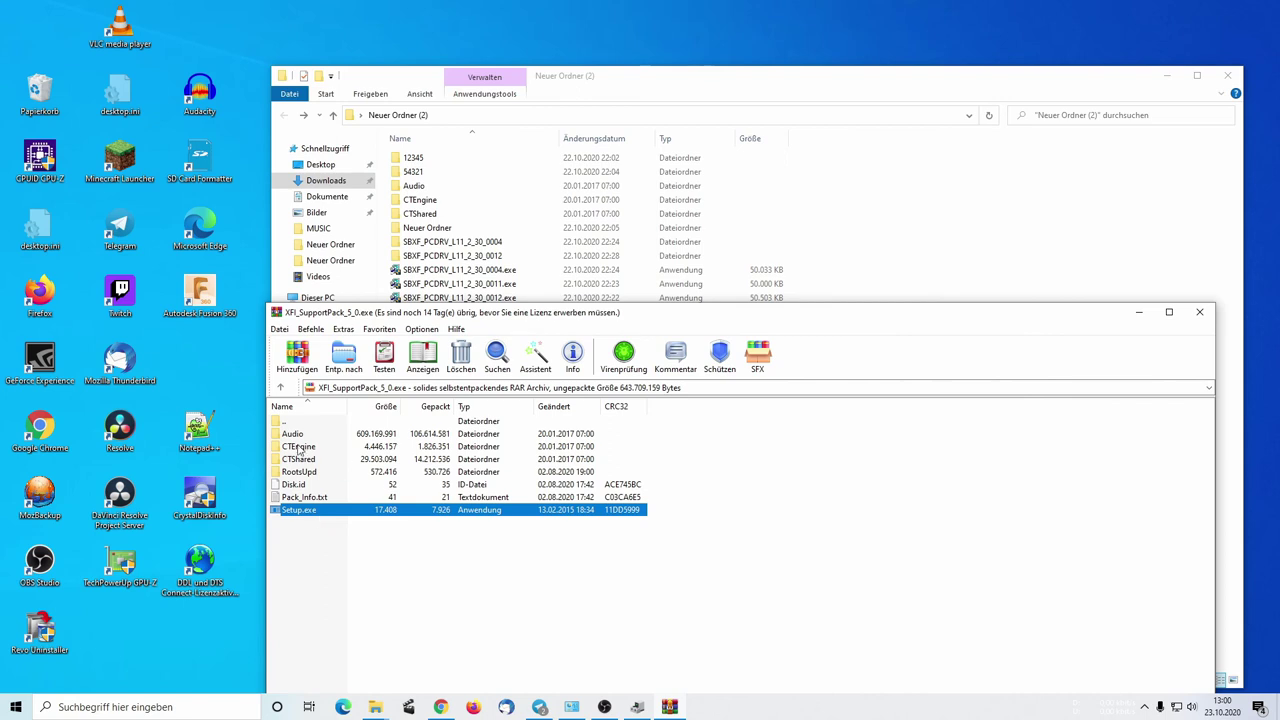
pyautogui.click(1199, 312)
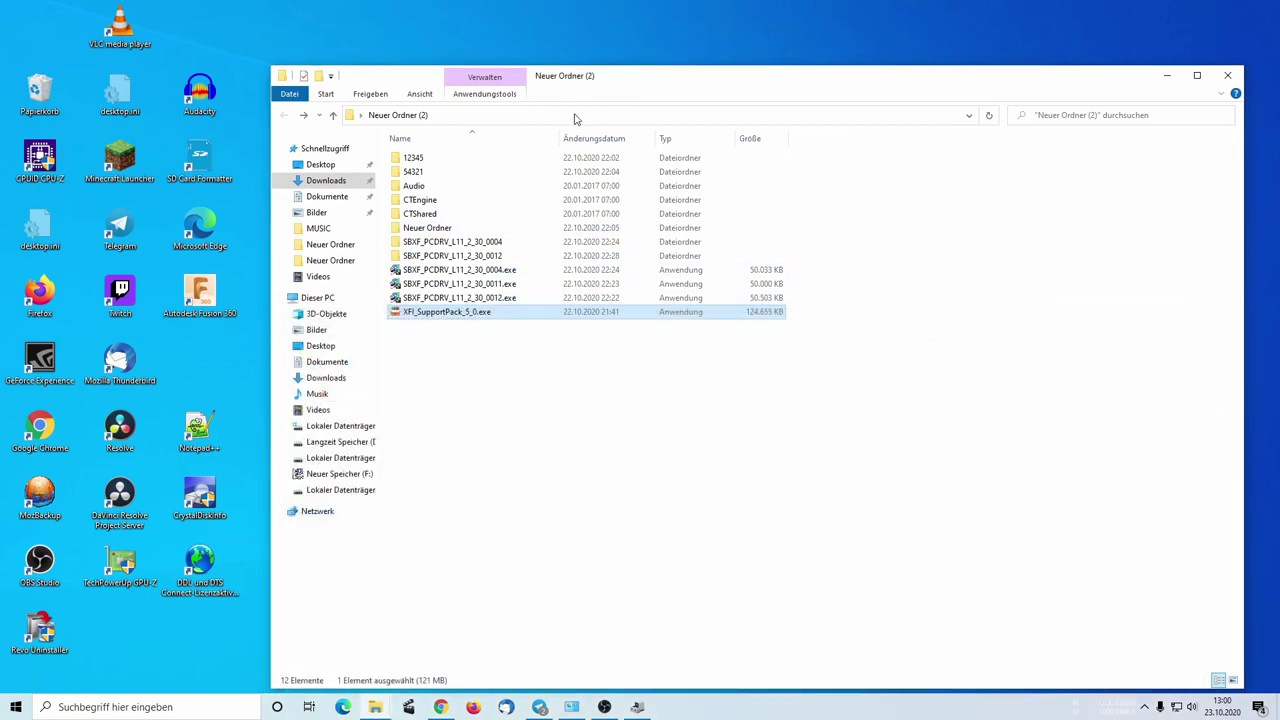
# Check the compatibility settings of setup.exe in the Audio\Setup folder without changing them, and return to Neuer Ordner (2)
pyautogui.doubleClick(420, 188)
pyautogui.click(412, 316)
pyautogui.doubleClick(412, 325)
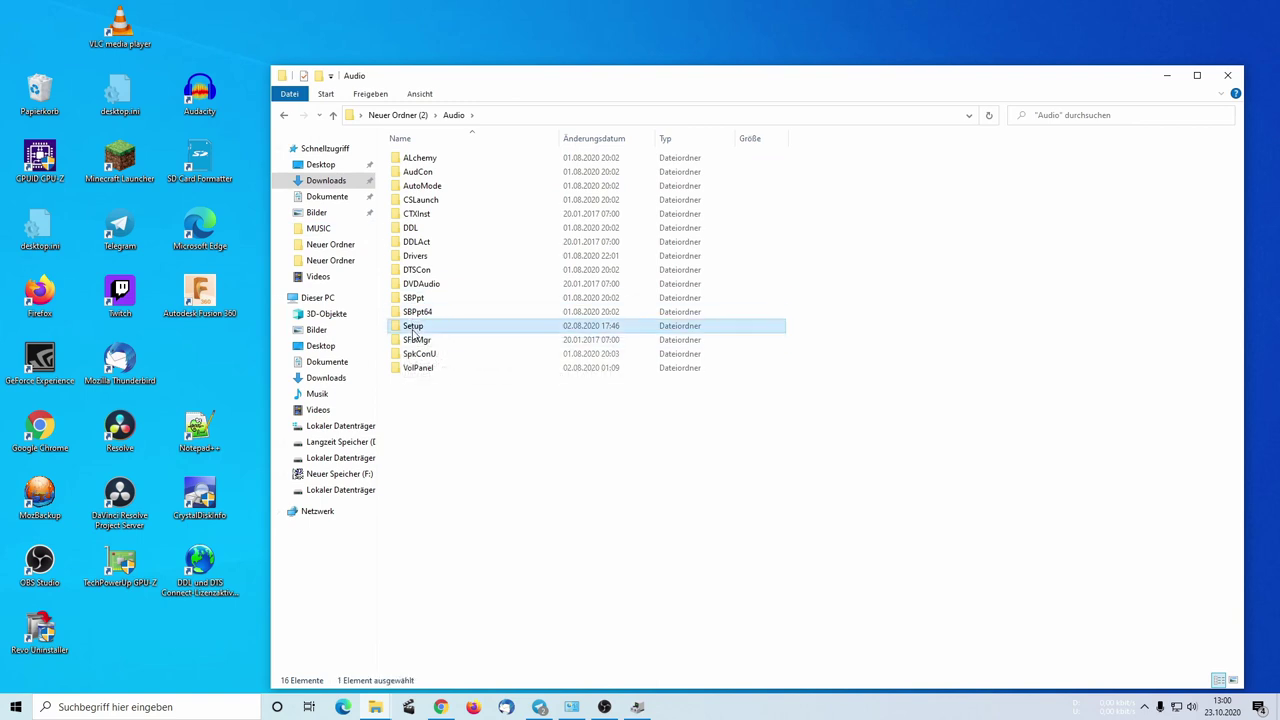
pyautogui.rightClick(429, 356)
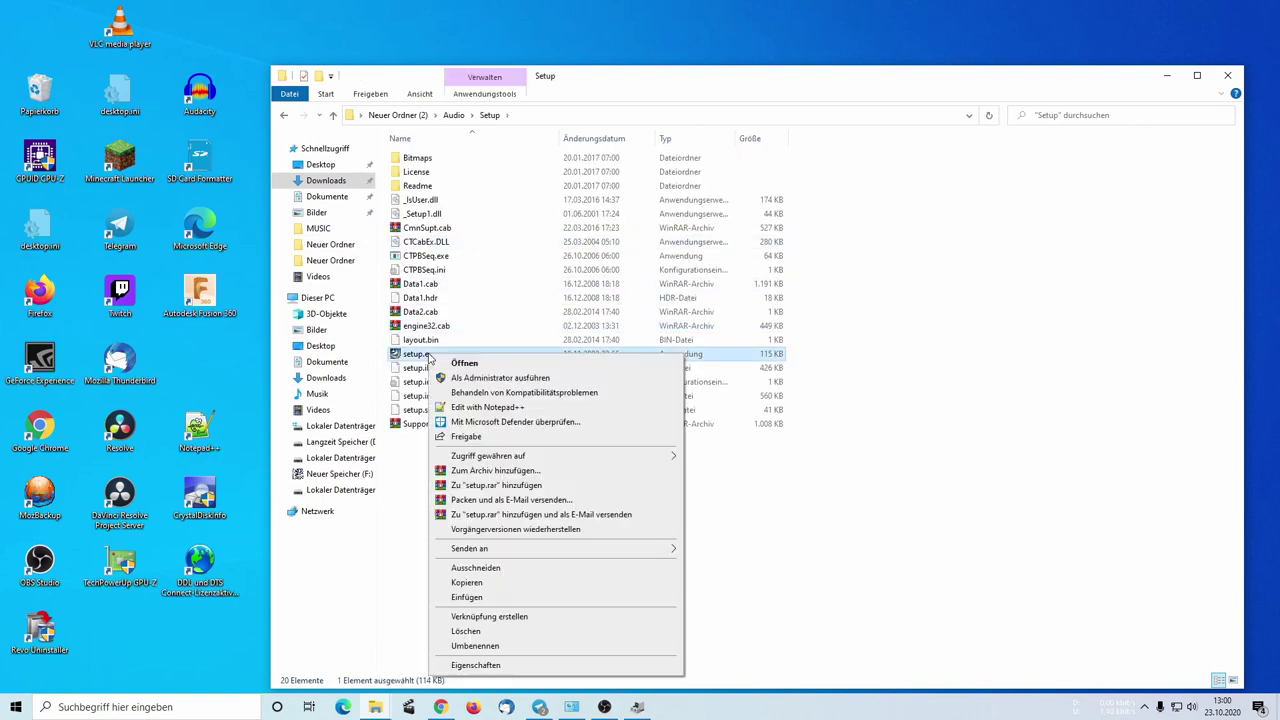
pyautogui.click(530, 664)
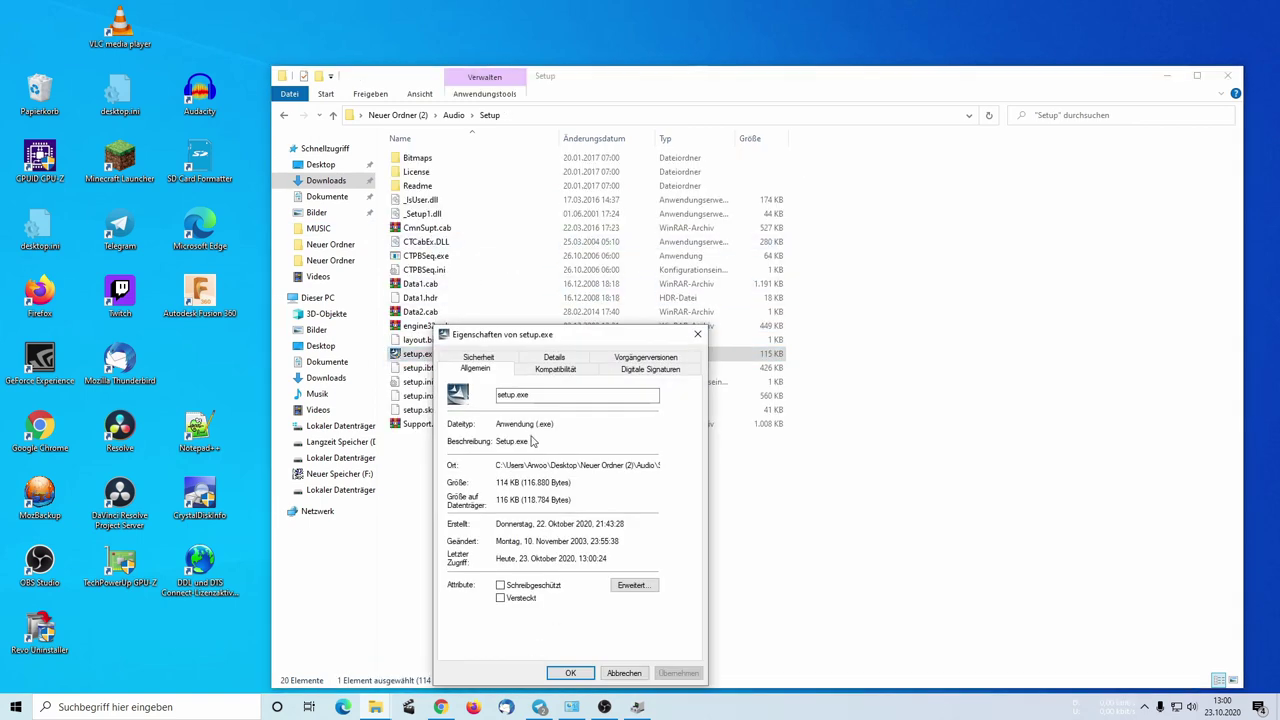
pyautogui.click(549, 370)
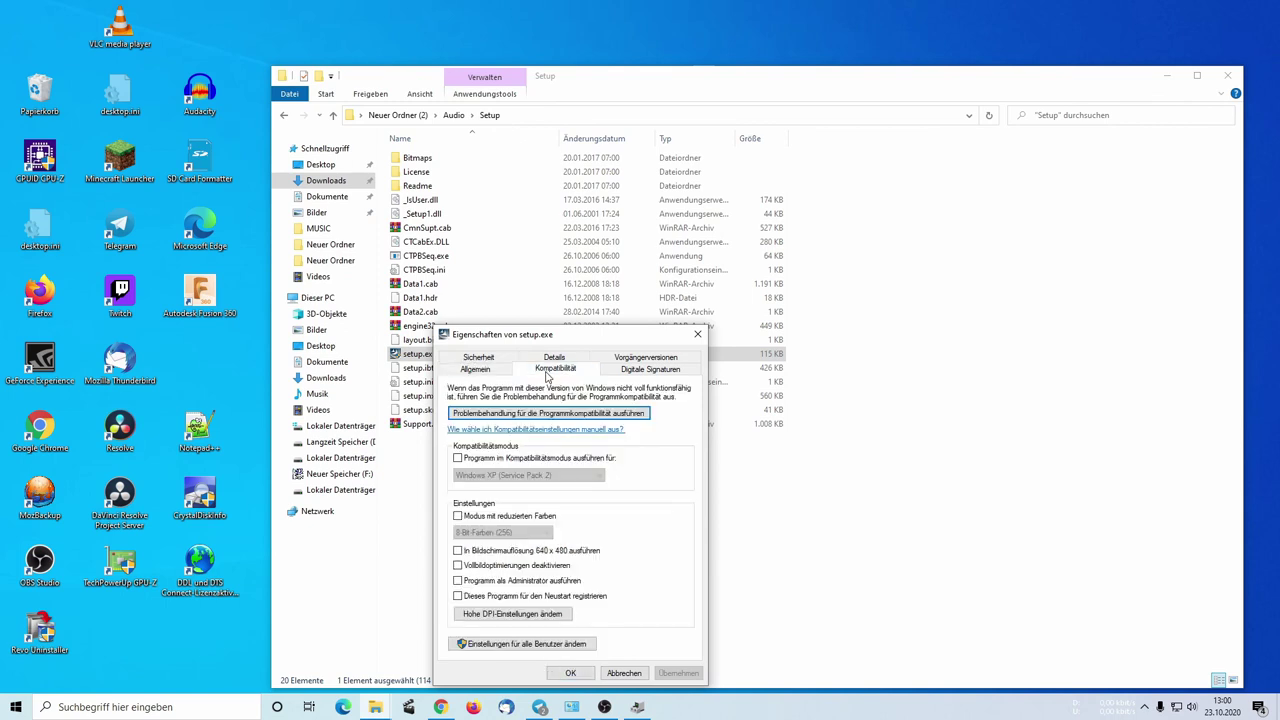
pyautogui.click(623, 672)
pyautogui.press('BackSpace')
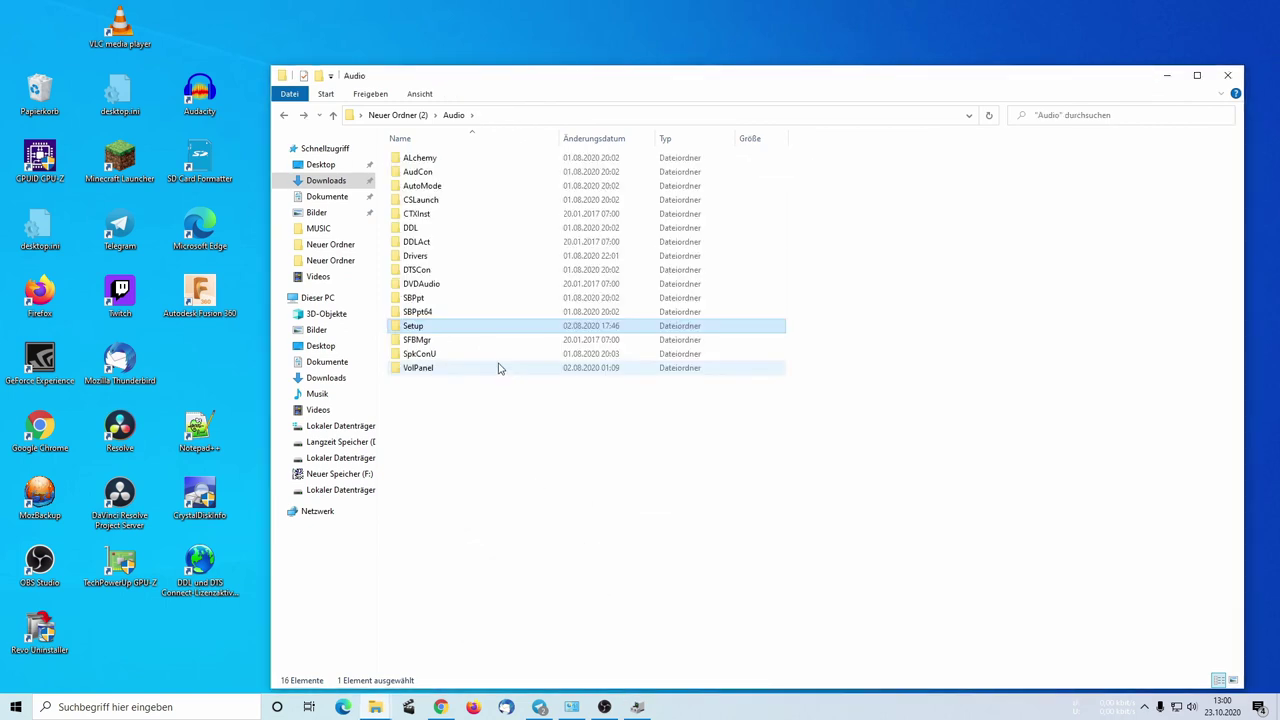
pyautogui.press('BackSpace')
pyautogui.click(491, 368)
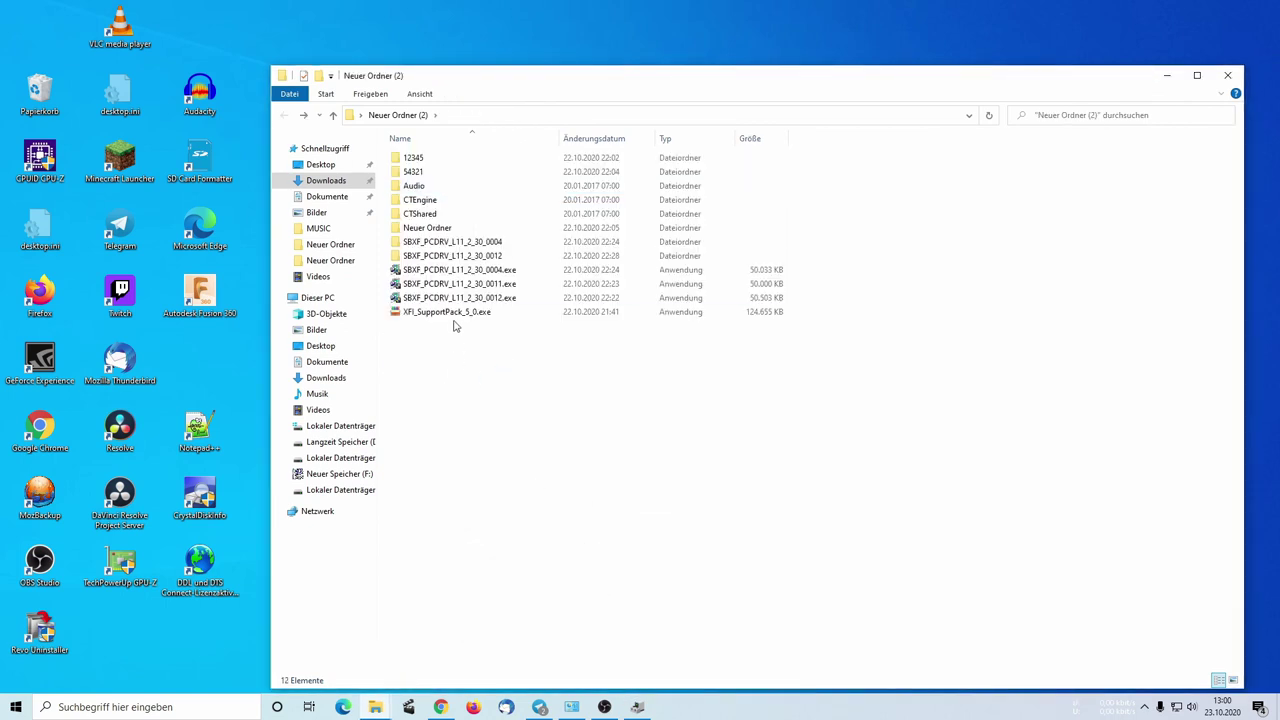
# Check the compatibility settings of Setup.exe in the Drivers folder of SBXF_PCDRV_L11_2_30_0012 and cancel without changes
pyautogui.doubleClick(432, 255)
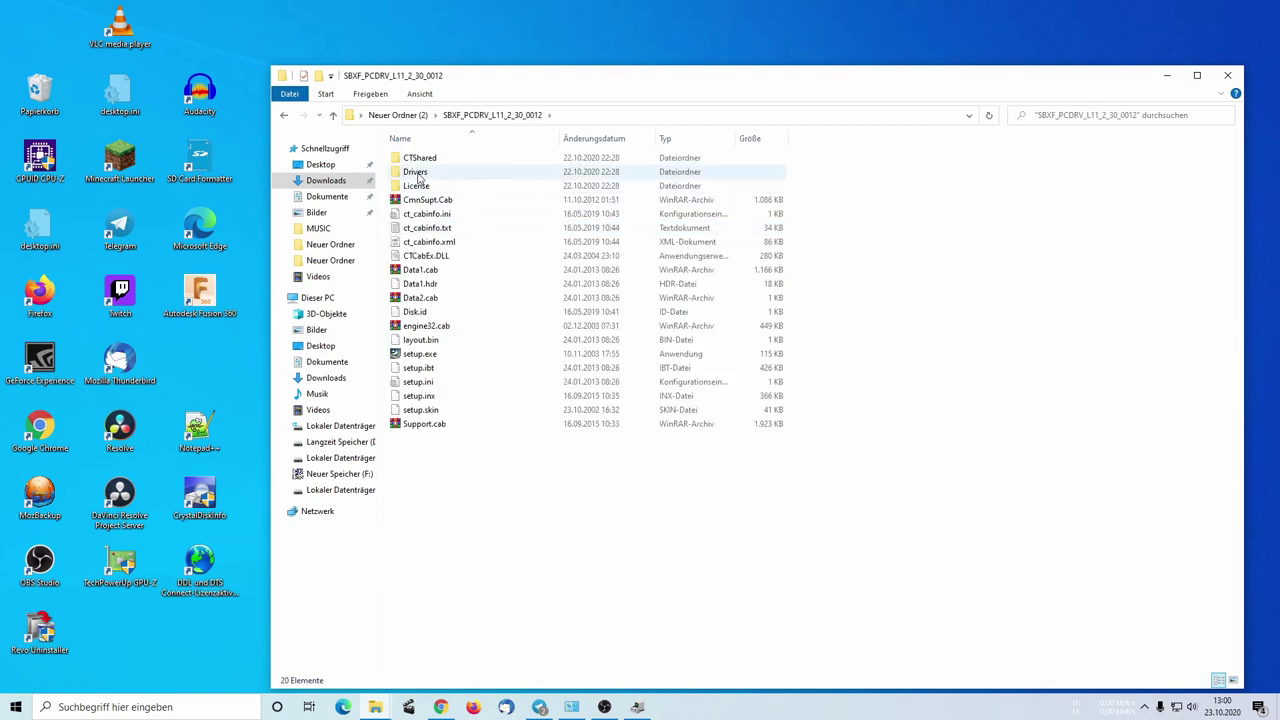
pyautogui.doubleClick(418, 171)
pyautogui.rightClick(430, 185)
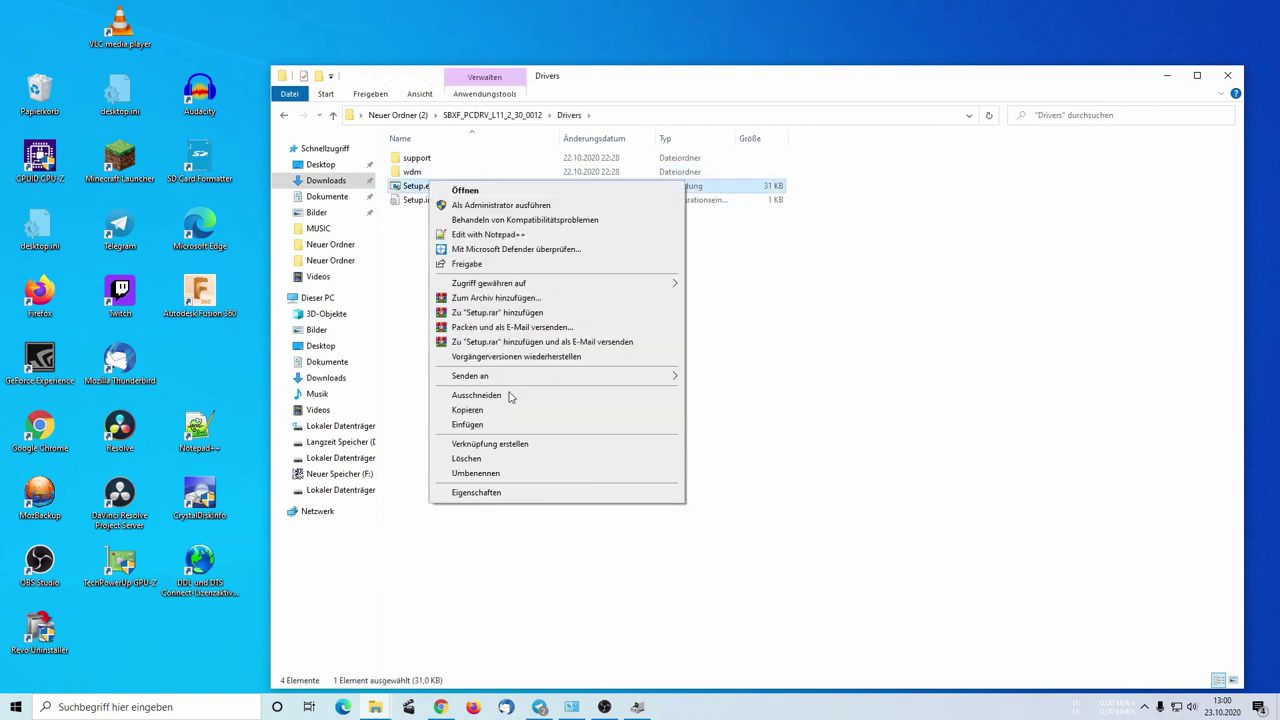
pyautogui.click(495, 492)
pyautogui.click(510, 212)
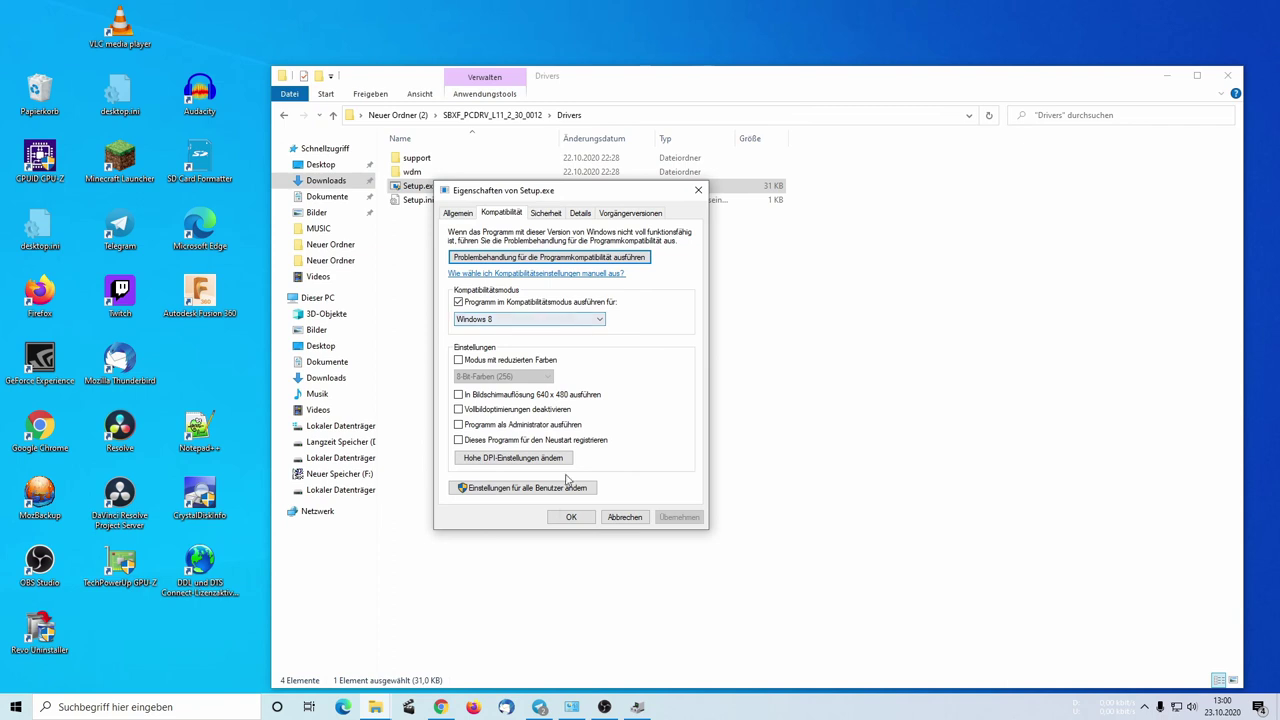
pyautogui.click(618, 520)
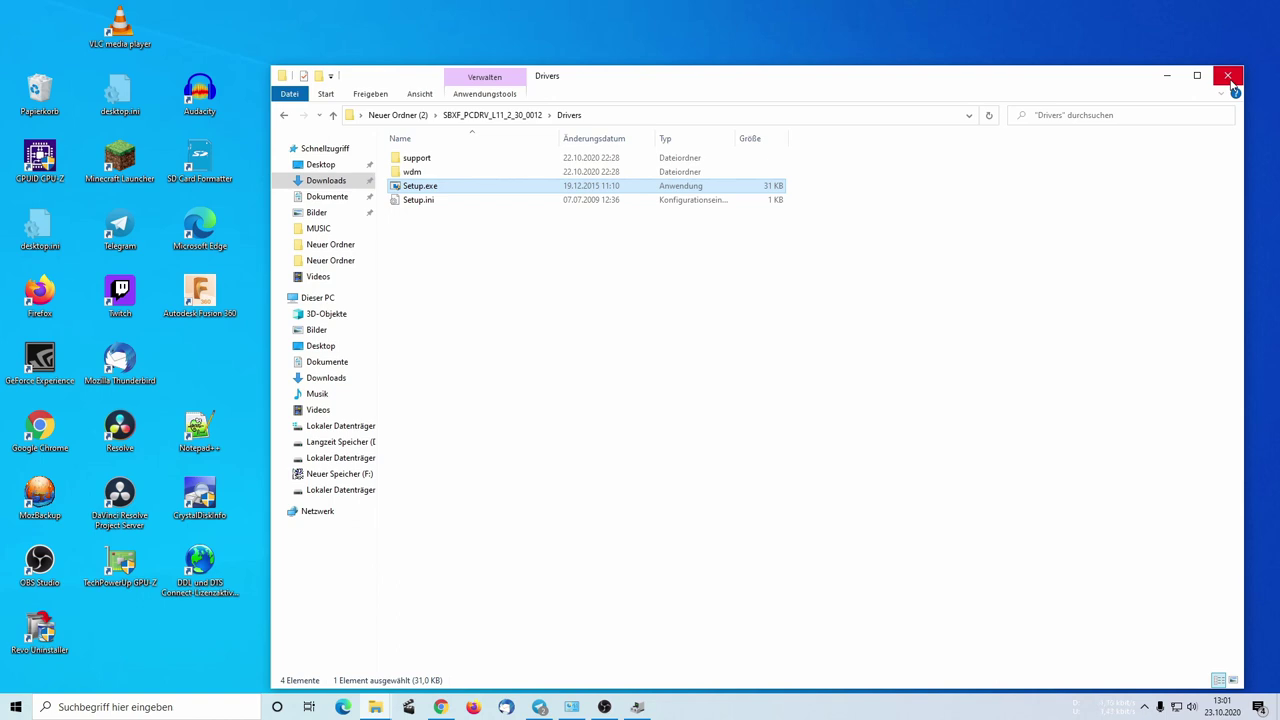
# Close the Drivers folder window, review the Creative SB X-Fi entries in Device Manager, and close it
pyautogui.click(1228, 76)
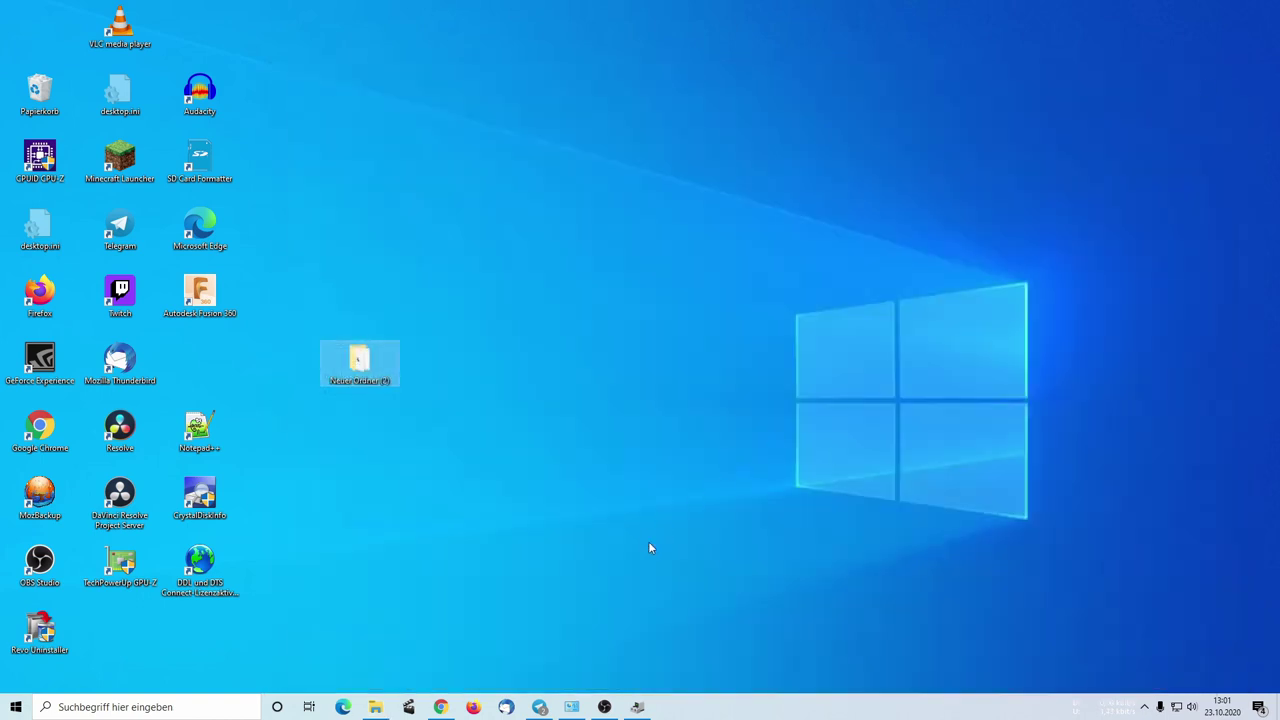
pyautogui.click(638, 709)
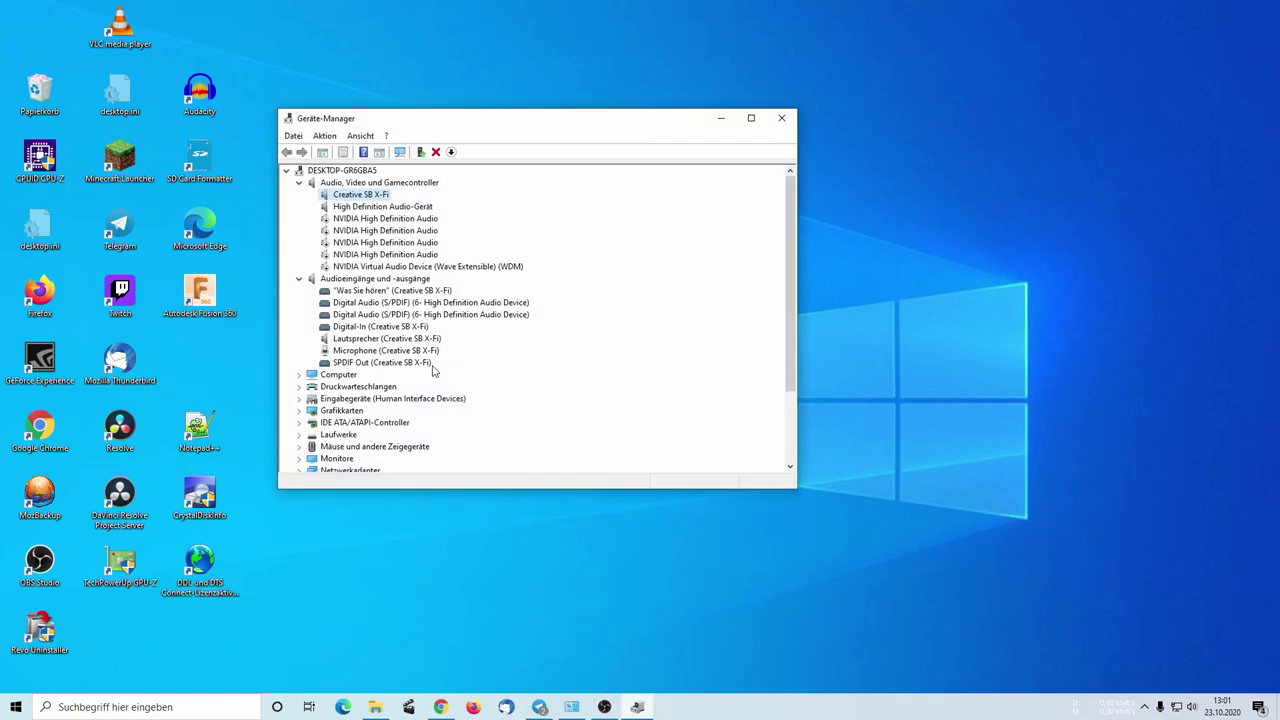
pyautogui.click(781, 118)
# Open the Creative Audio-Systemsteuerung from the volume window, review its pages from Lautsprecher through FlexiJack, SPDIF E/A and Bitabgleich, and close it
pyautogui.click(1146, 707)
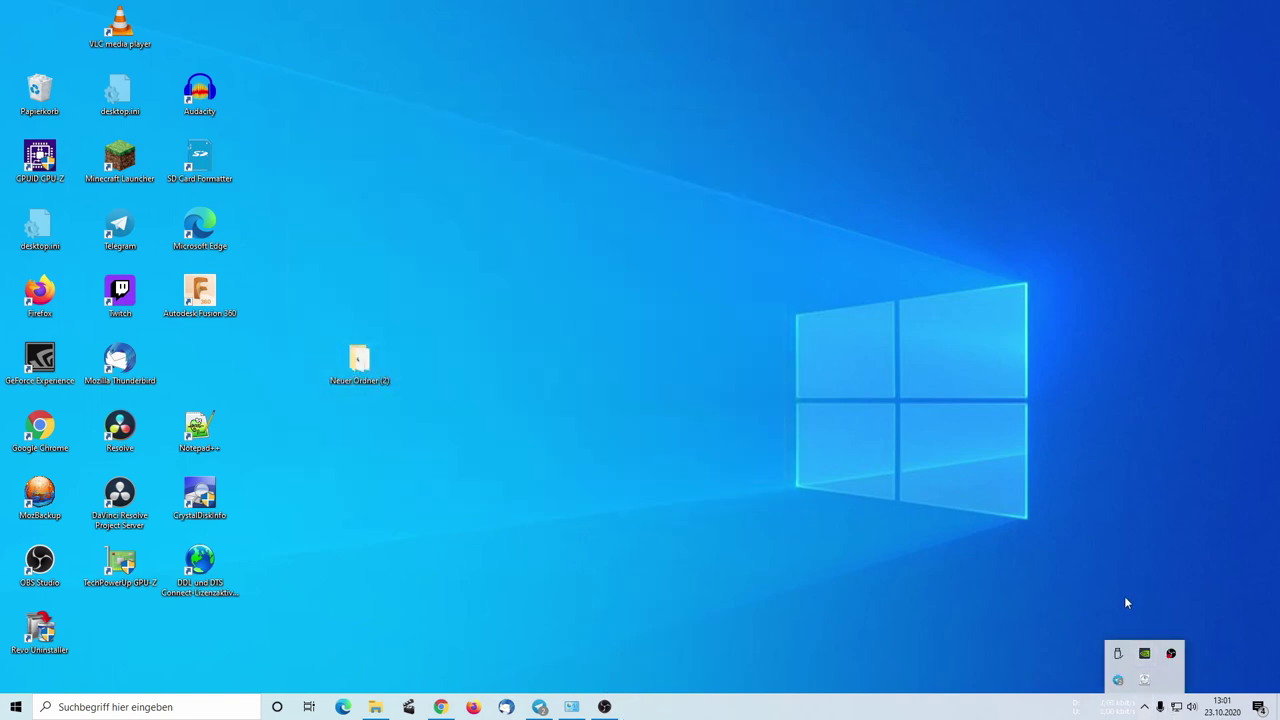
pyautogui.click(1146, 684)
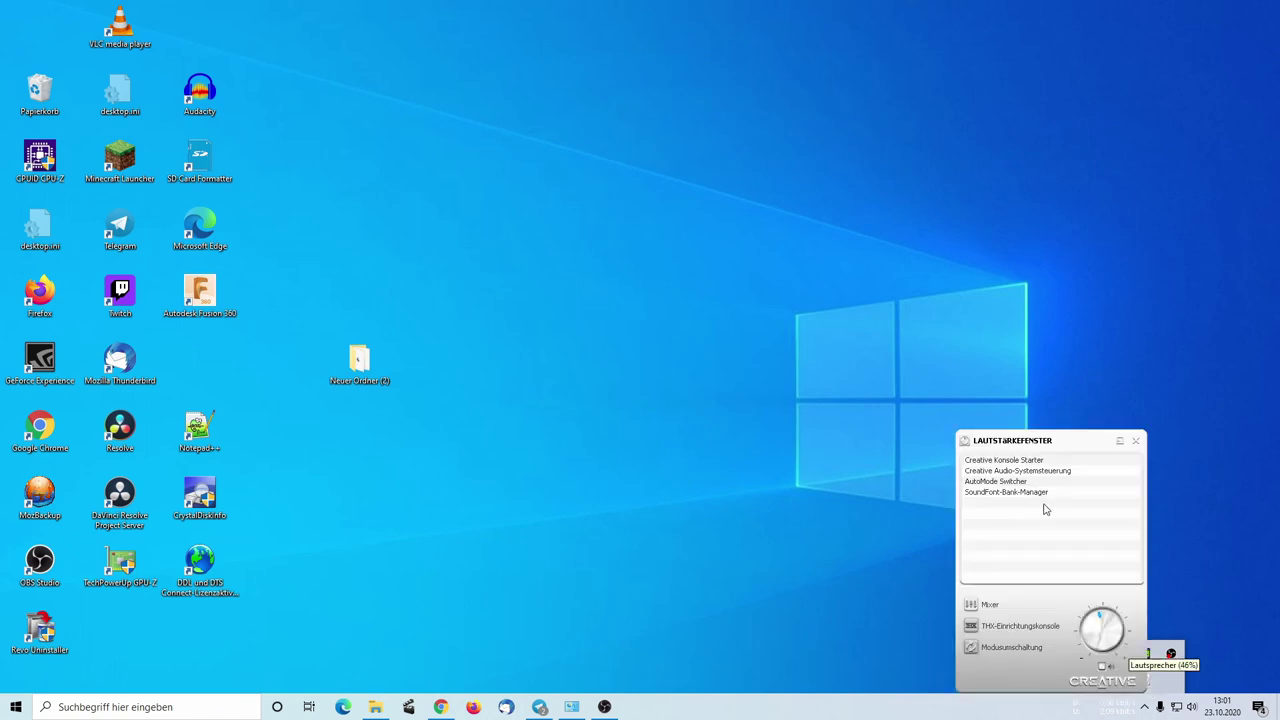
pyautogui.click(1001, 471)
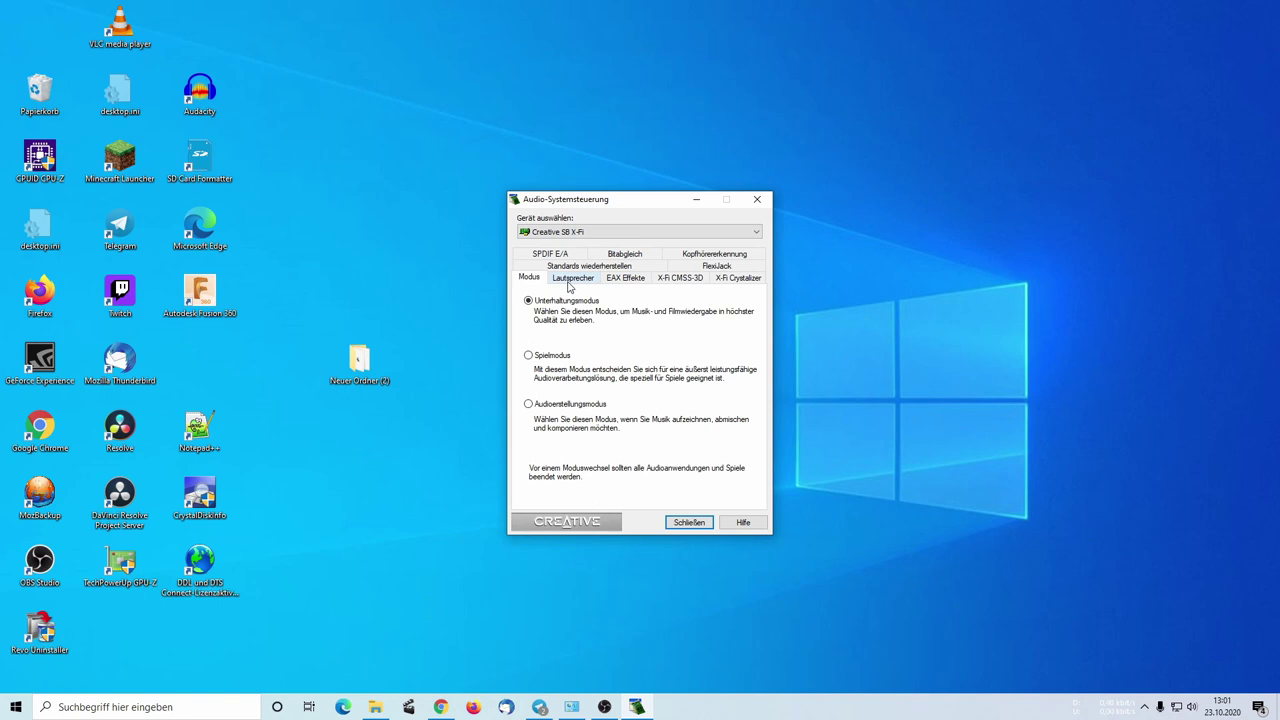
pyautogui.click(570, 280)
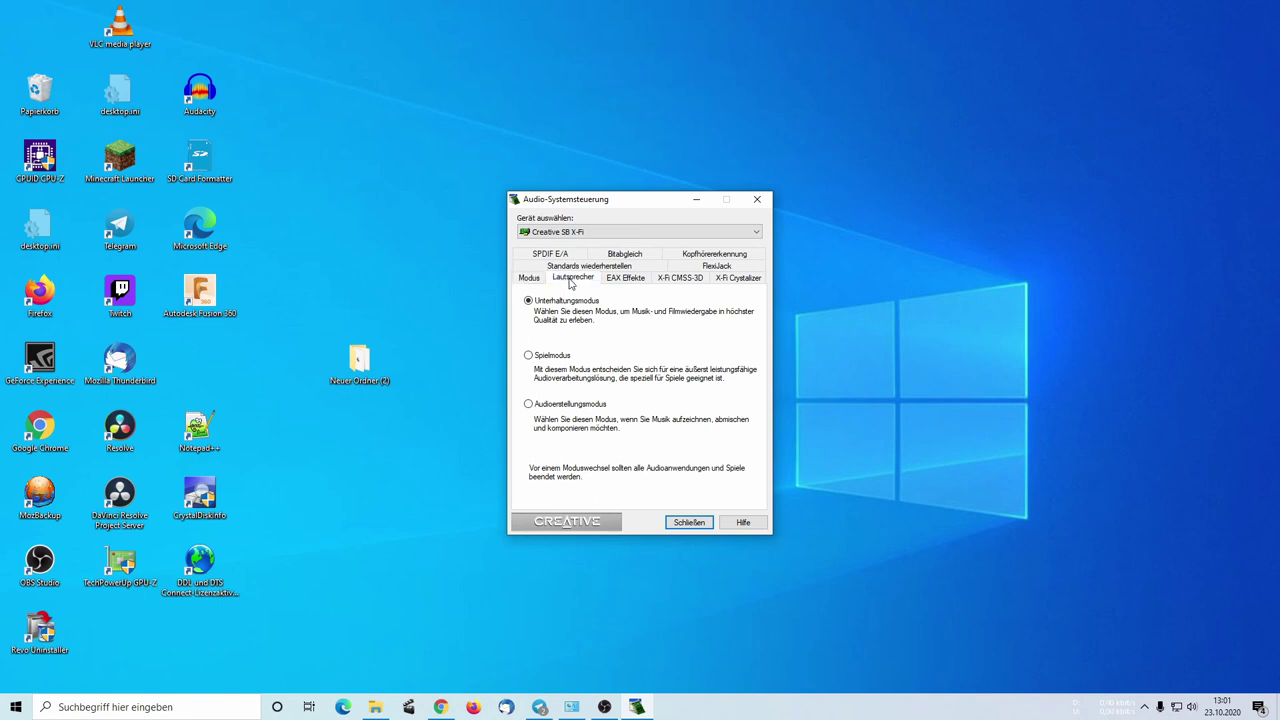
pyautogui.click(623, 278)
pyautogui.click(668, 279)
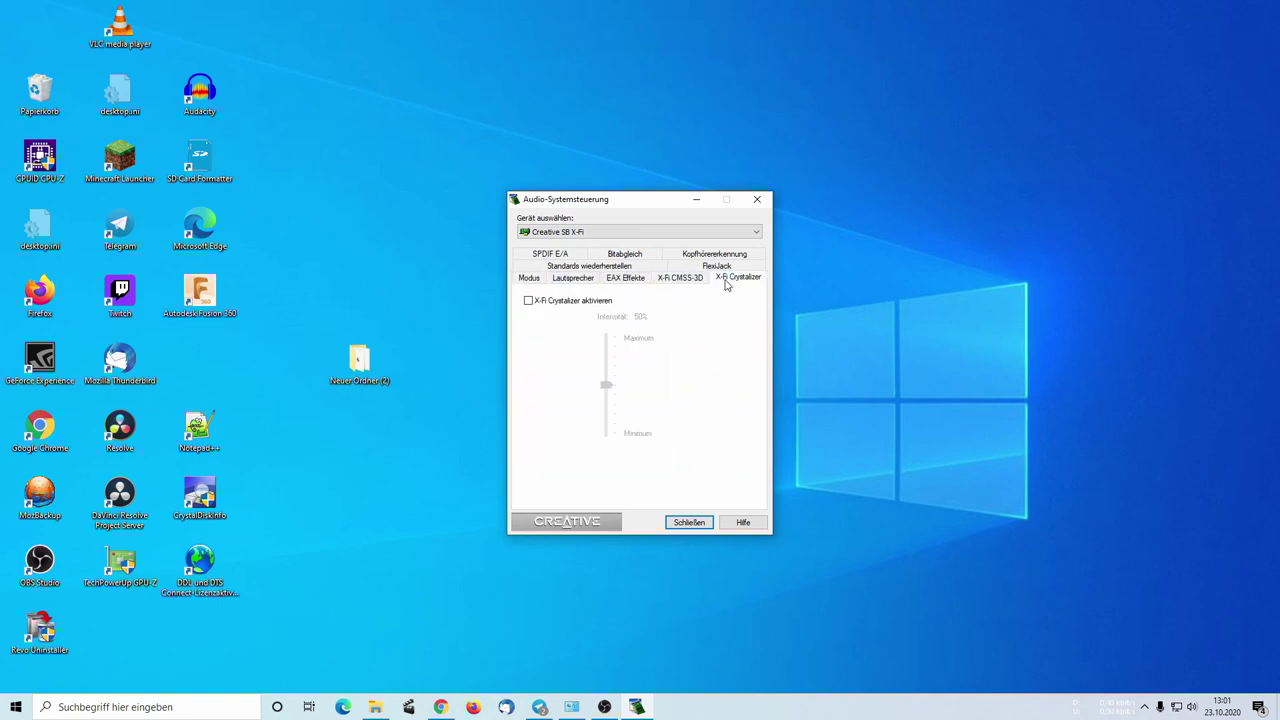
pyautogui.click(716, 267)
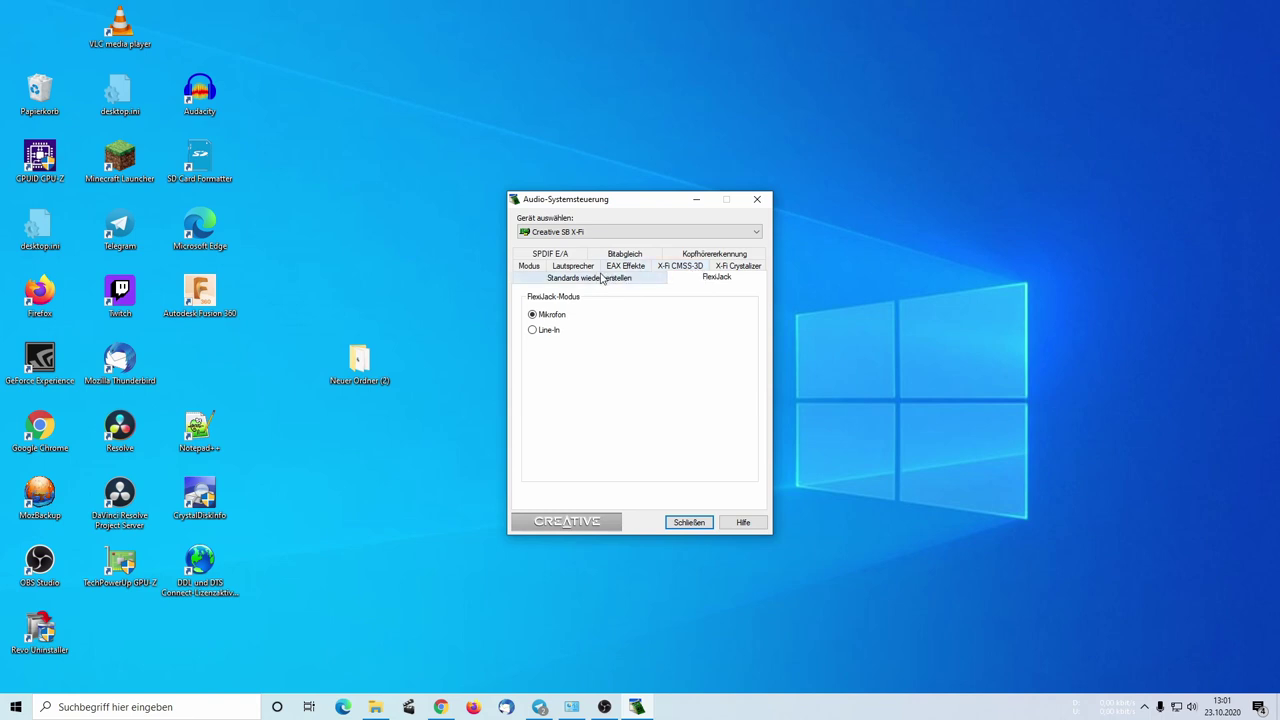
pyautogui.click(550, 255)
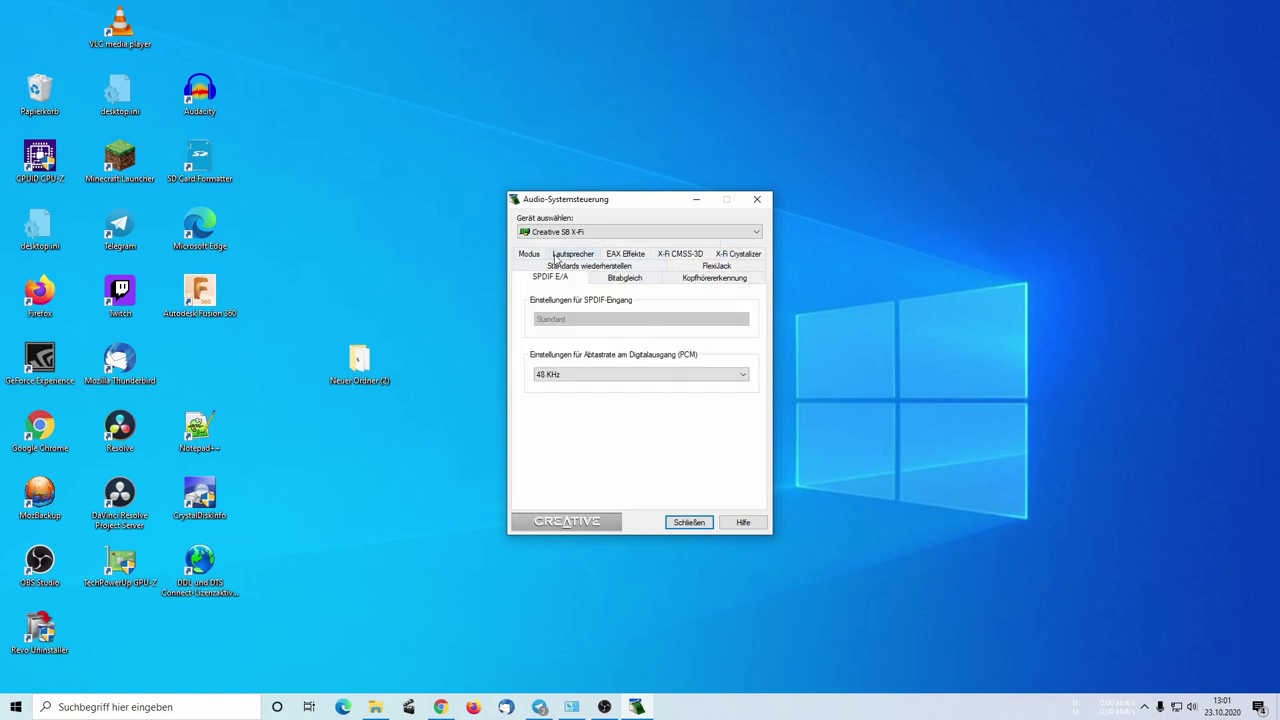
pyautogui.click(621, 278)
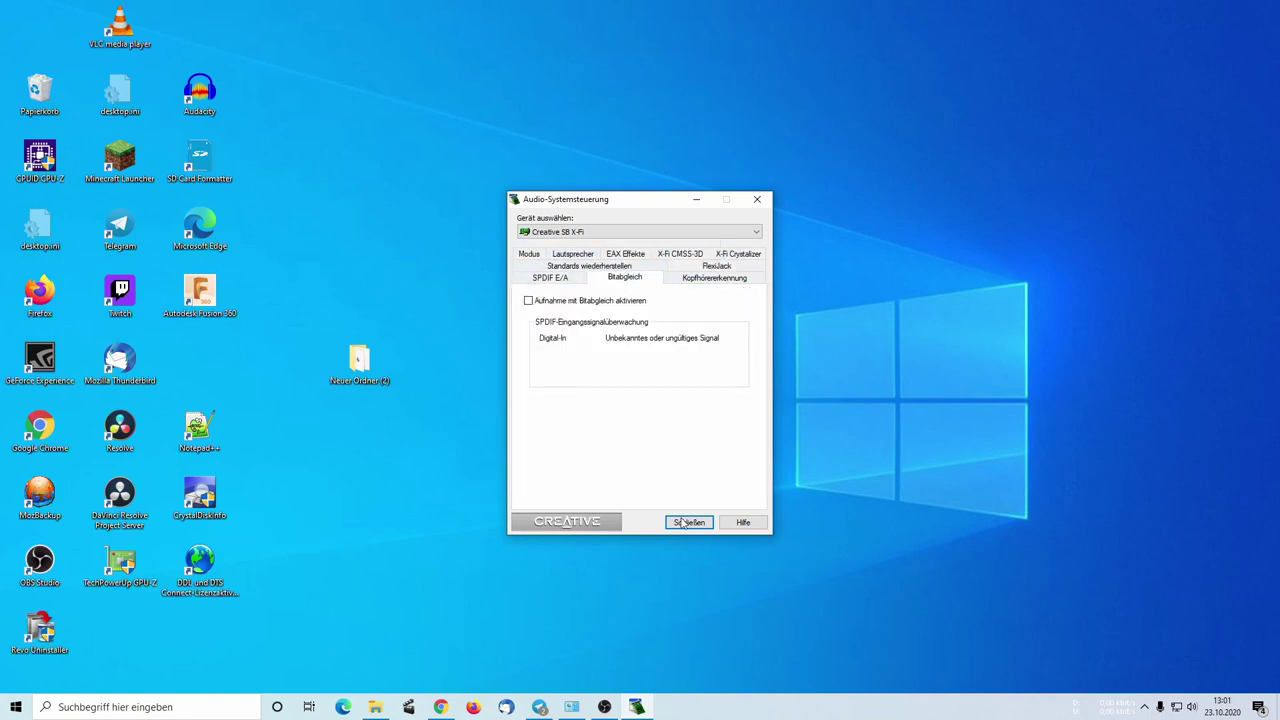
pyautogui.click(757, 199)
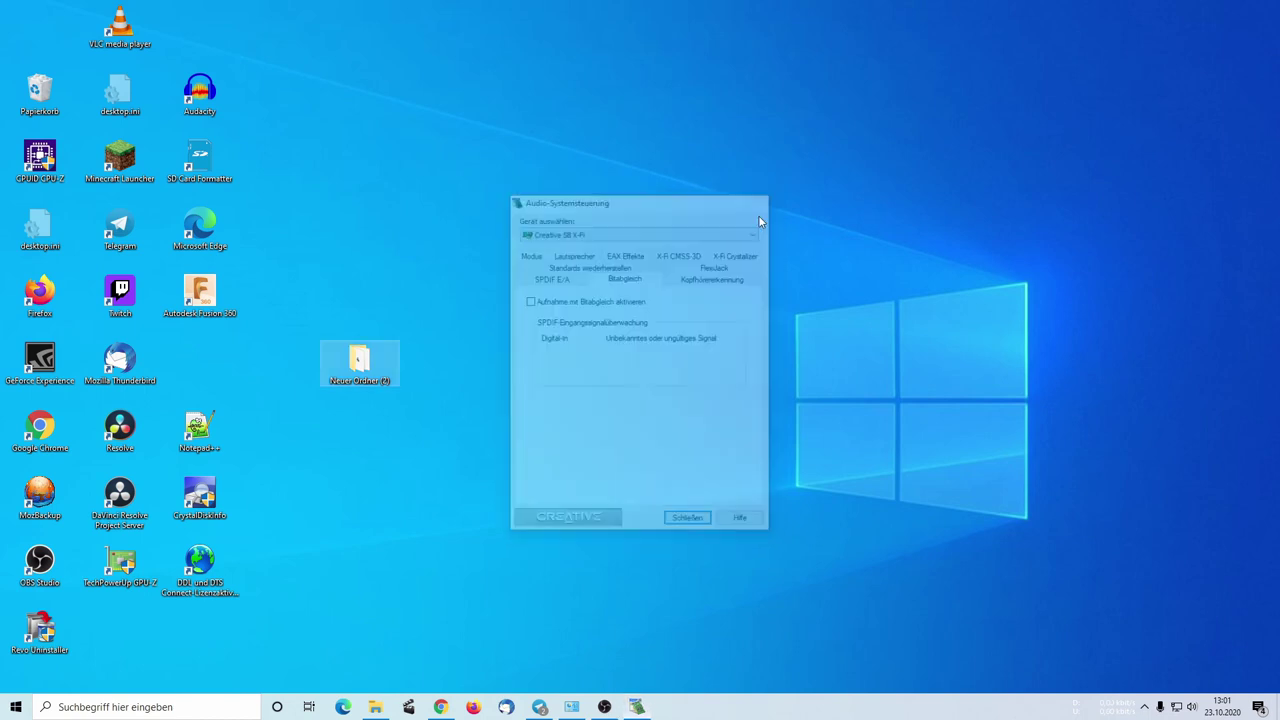
# Launch the Creative Konsole Starter, view the Modusumschaltung options without switching modes, and close both windows
pyautogui.click(1145, 707)
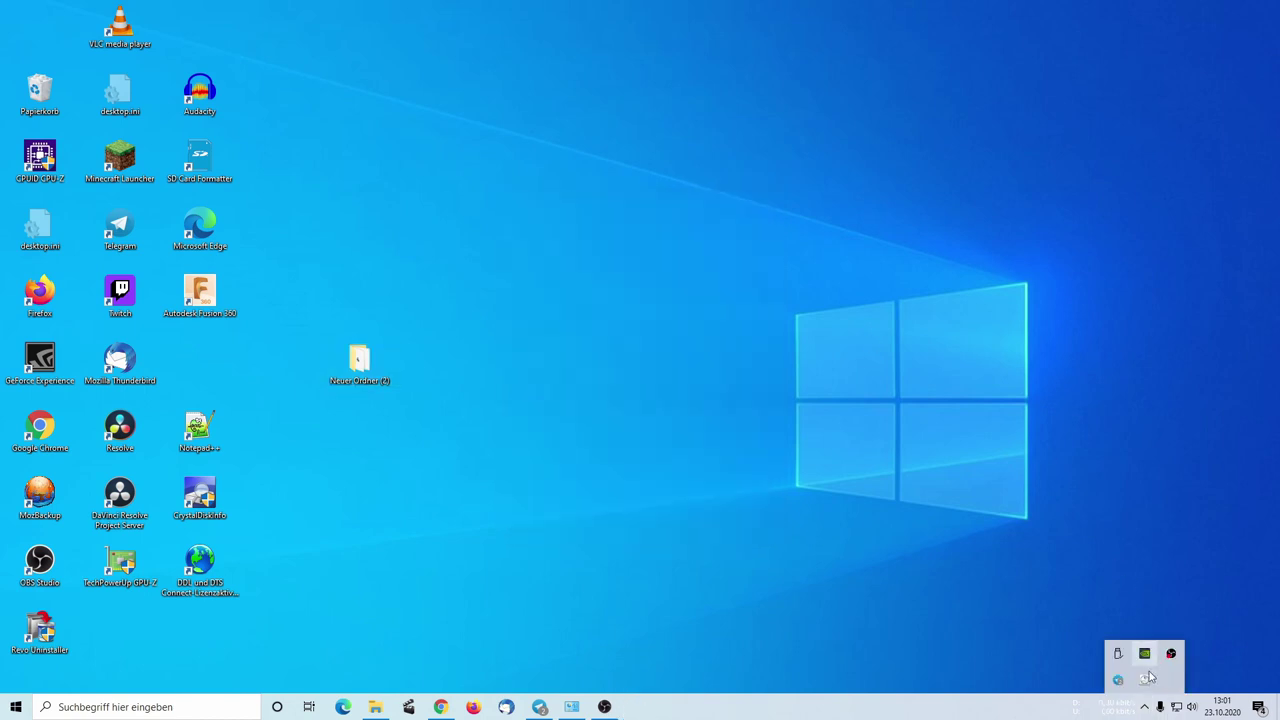
pyautogui.click(1145, 679)
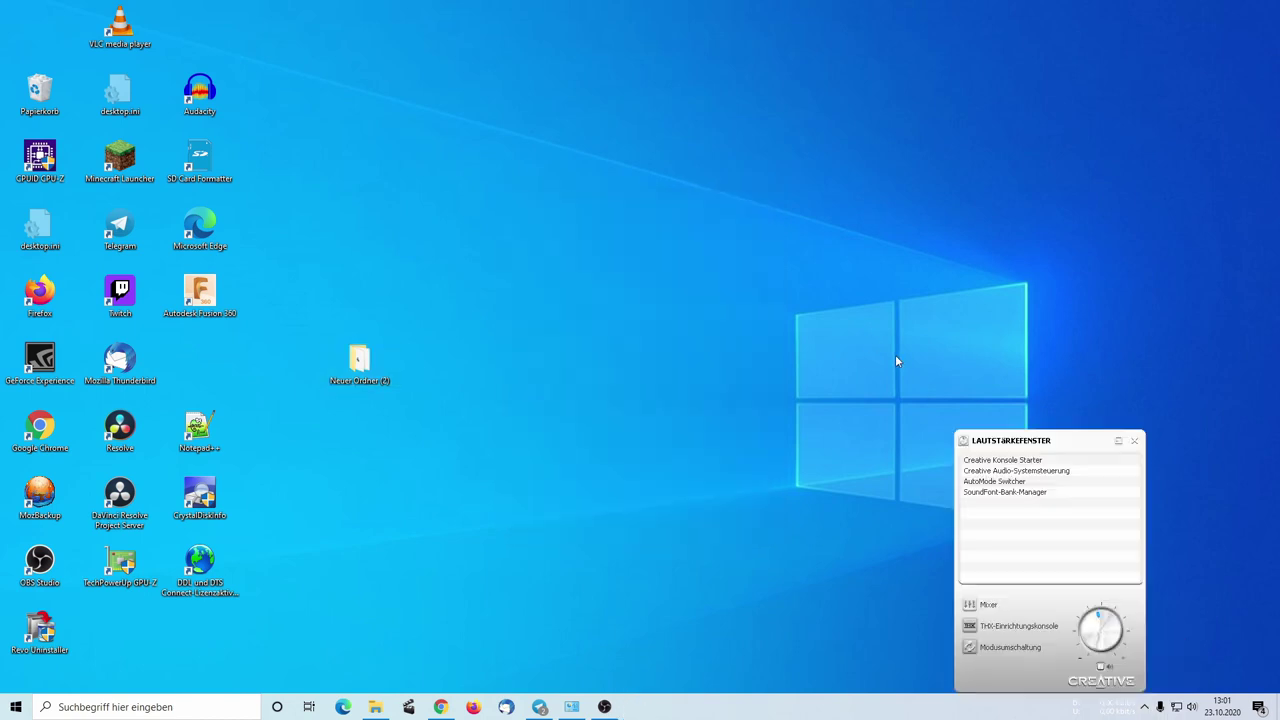
pyautogui.click(1054, 465)
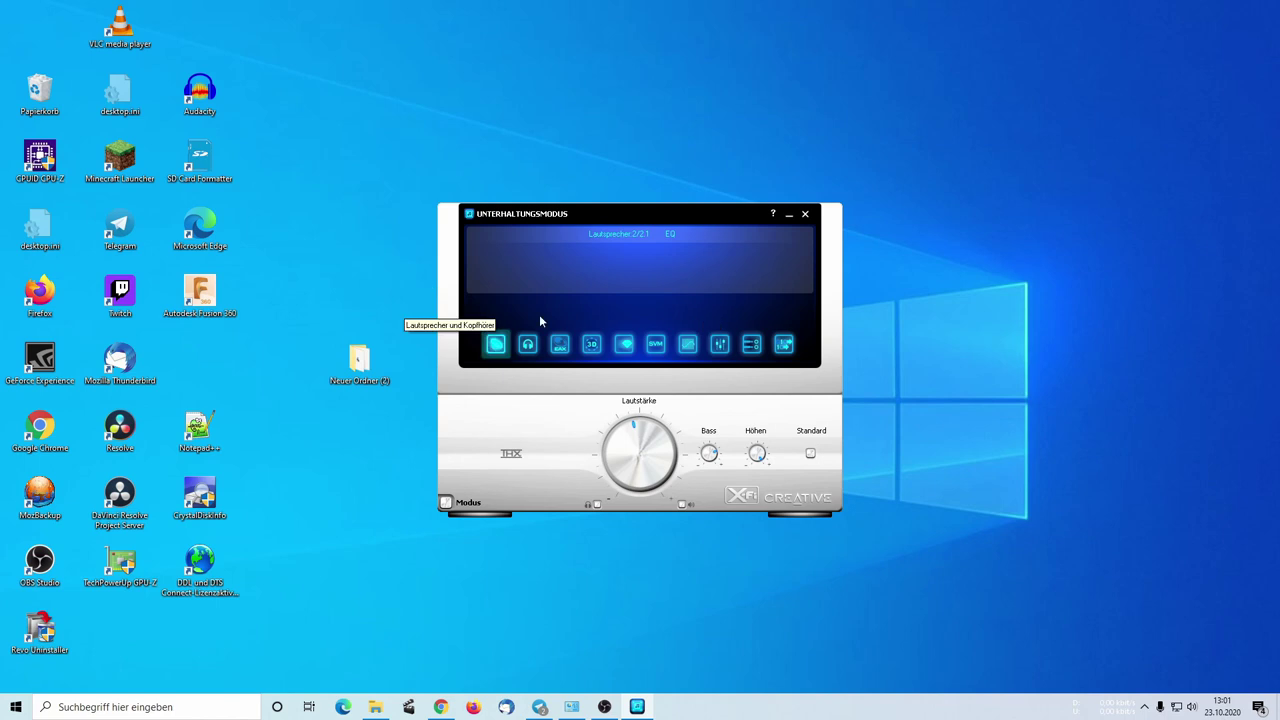
pyautogui.click(447, 503)
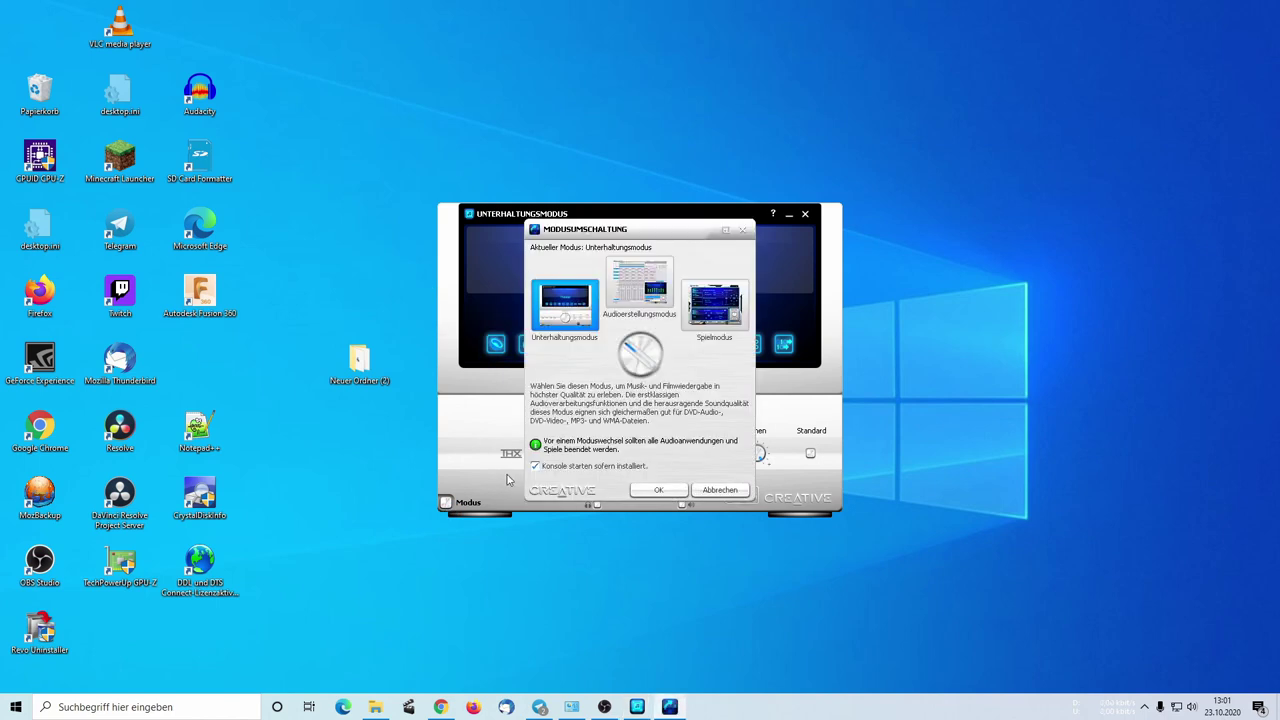
pyautogui.press('Escape')
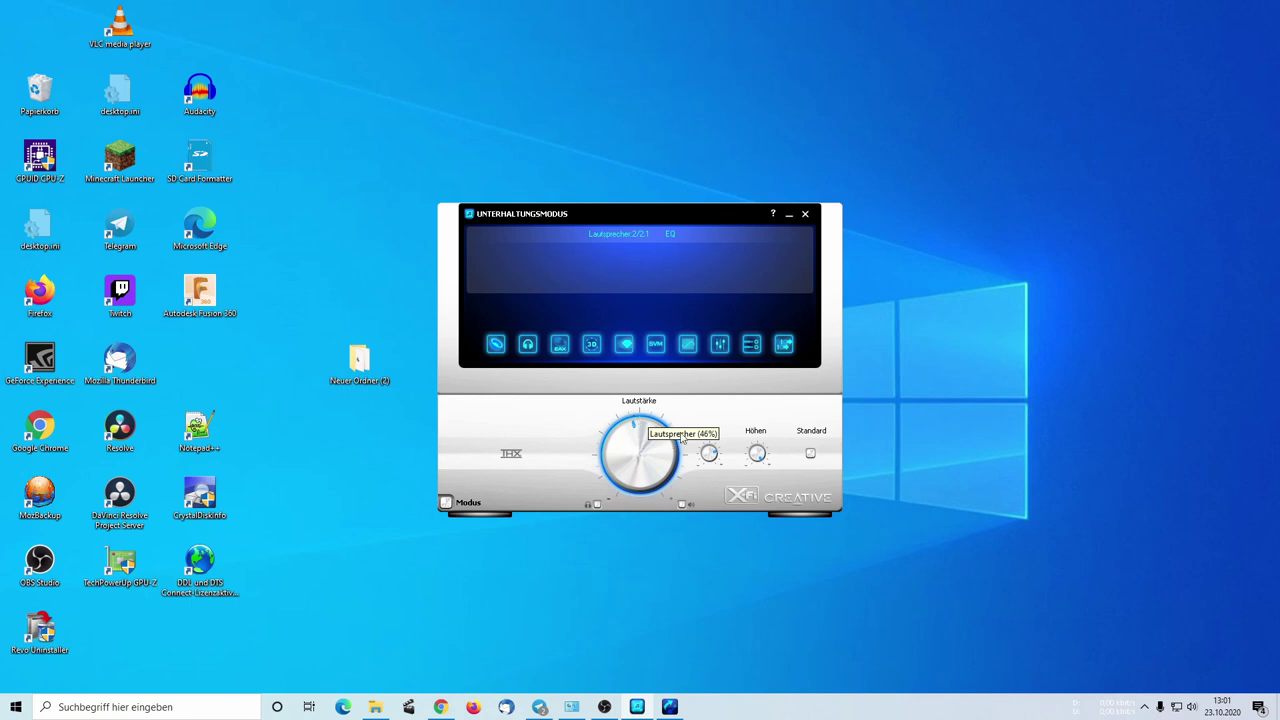
pyautogui.click(806, 216)
pyautogui.click(721, 490)
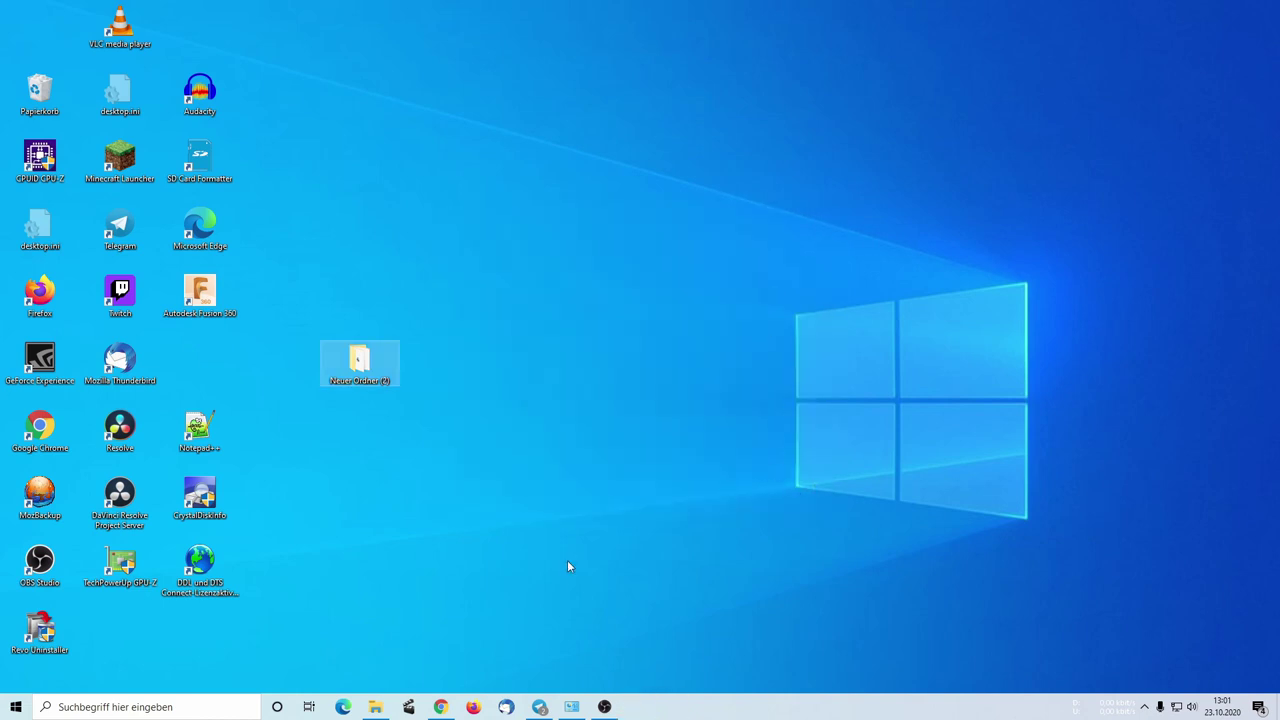
pyautogui.moveTo(606, 707)
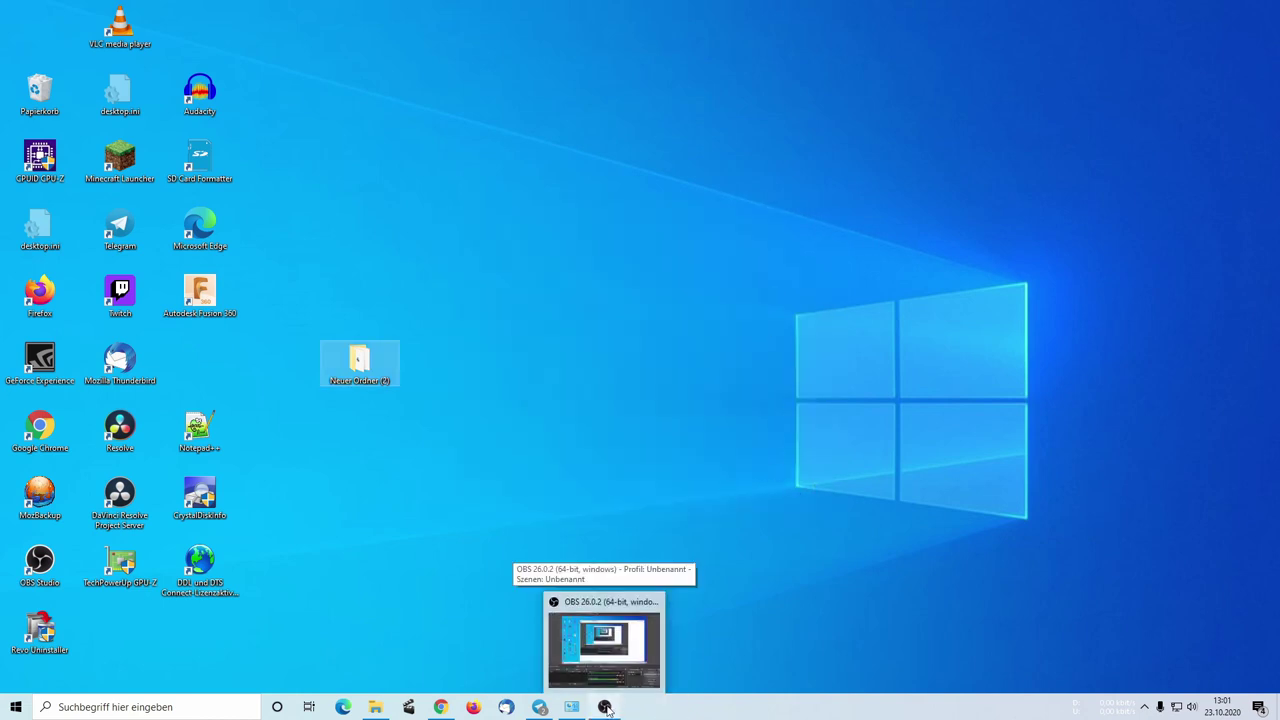